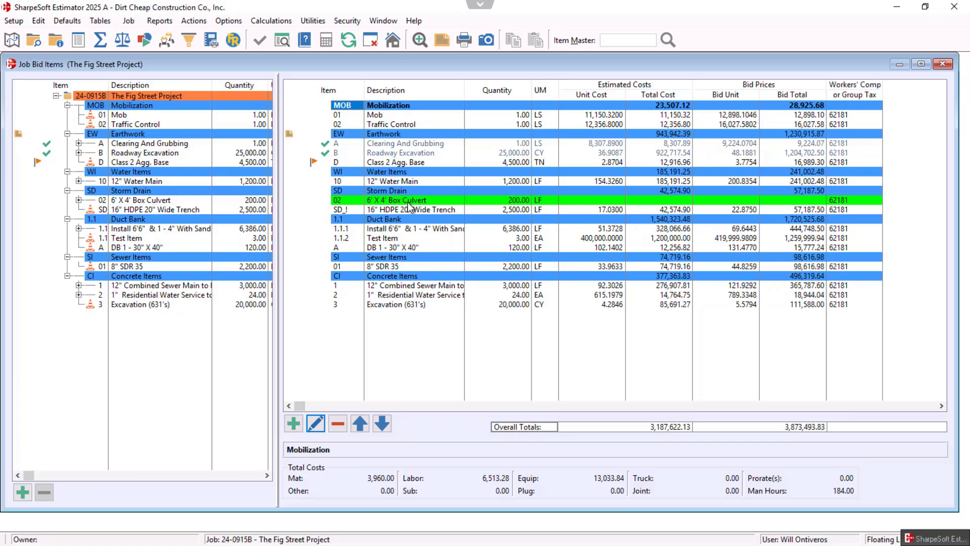
# Open the MATERIAL sub-item of the 6' X 4' Box Culvert bid item
pyautogui.doubleClick(409, 201)
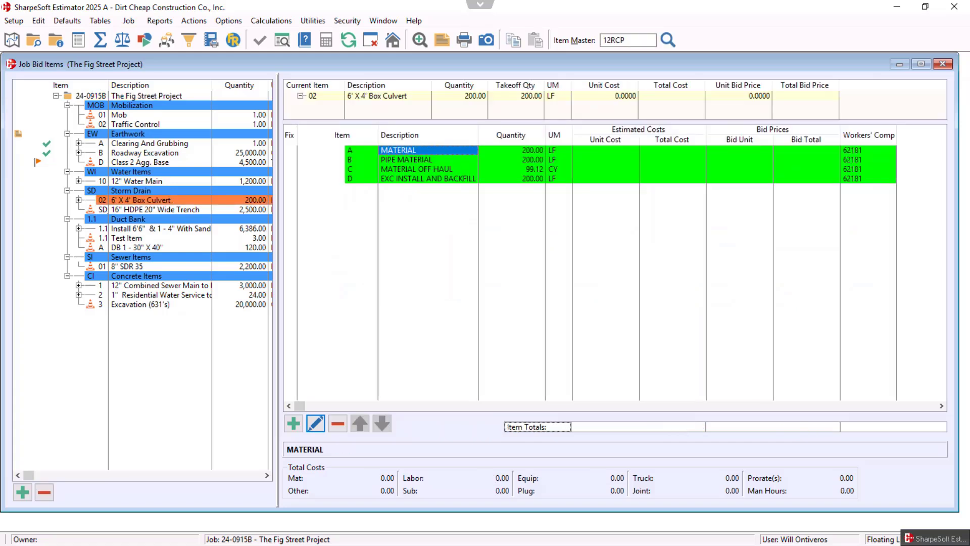
pyautogui.doubleClick(402, 151)
pyautogui.click(457, 319)
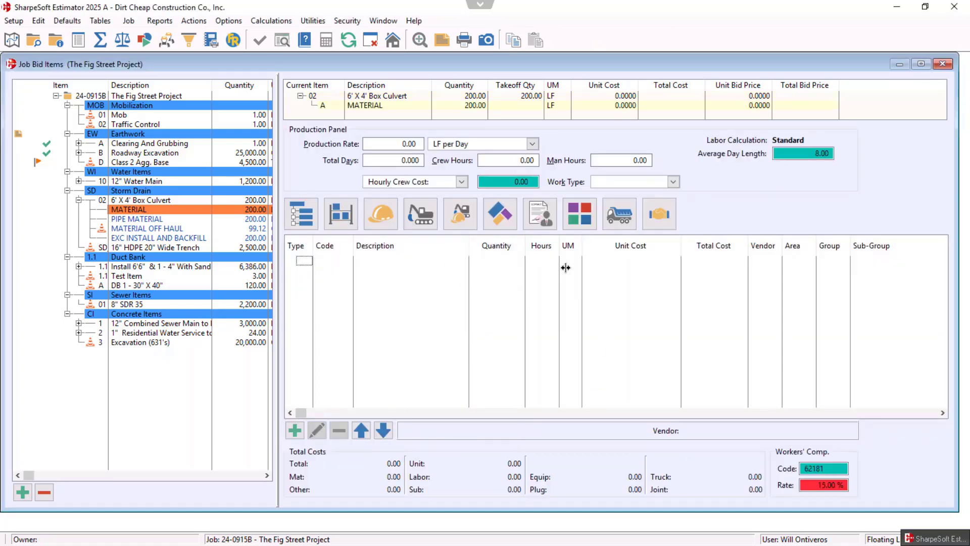
# Insert a trench profile in the job's Storm Drain trench group with code 6X4DBC and description "6' X 4' Double Box Culvert"
pyautogui.click(188, 41)
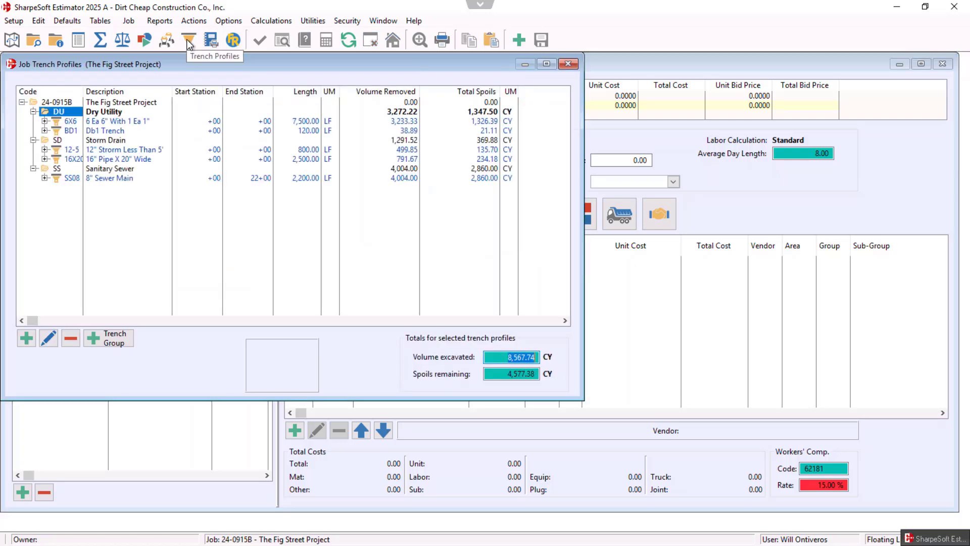
pyautogui.click(109, 141)
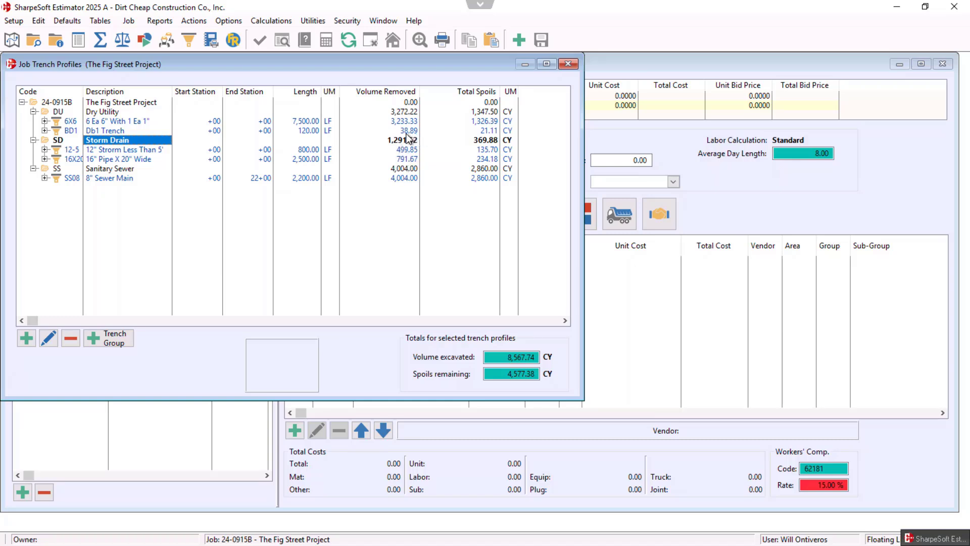
pyautogui.click(25, 338)
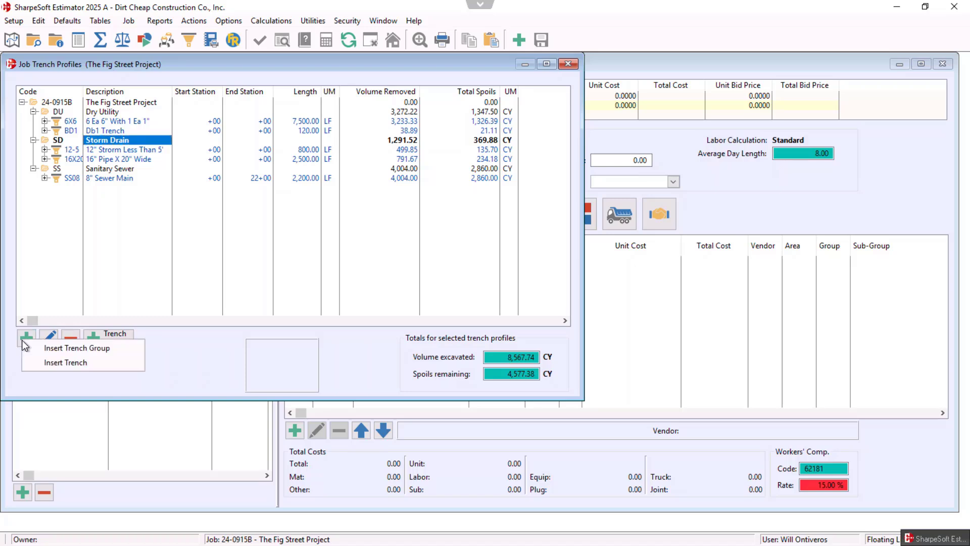
pyautogui.click(59, 364)
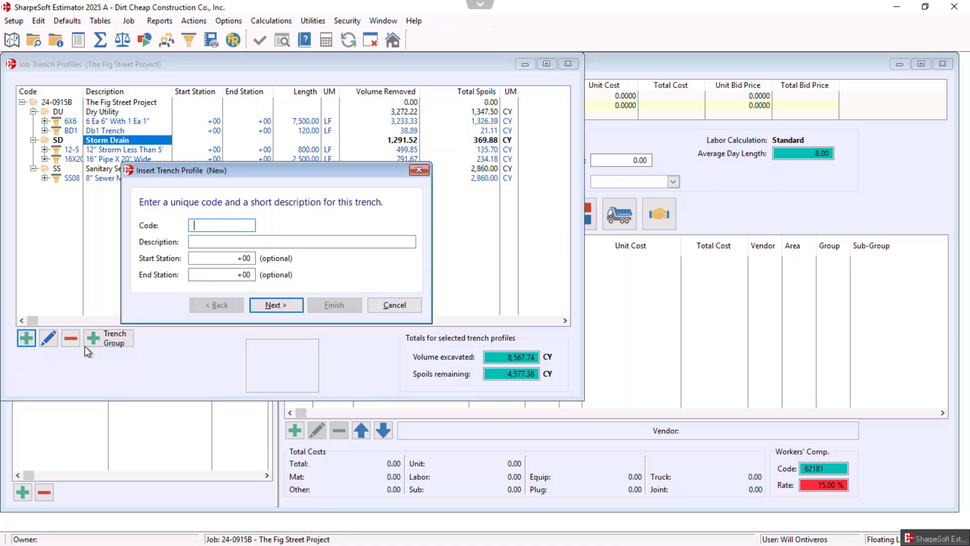
pyautogui.write('6X4DBC')
pyautogui.click(214, 243)
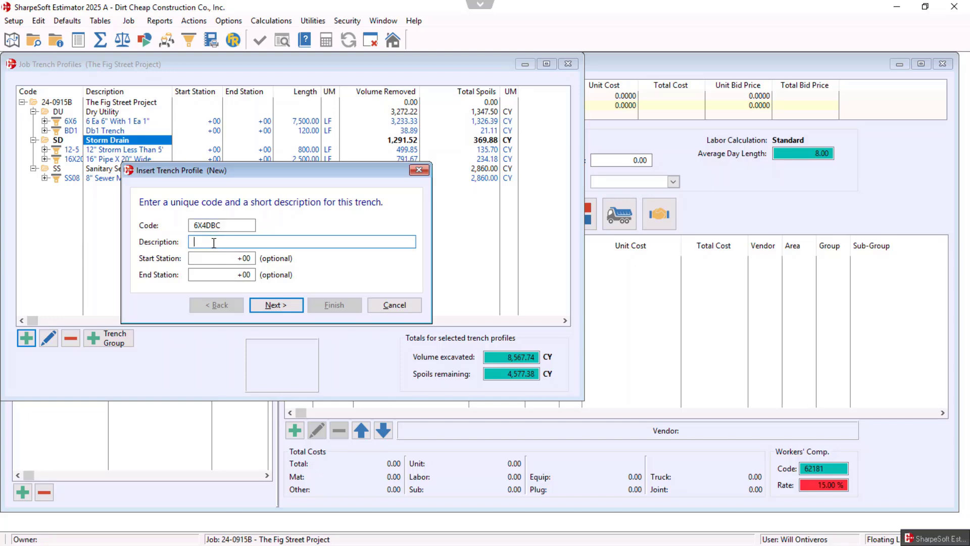
pyautogui.write("6' X ")
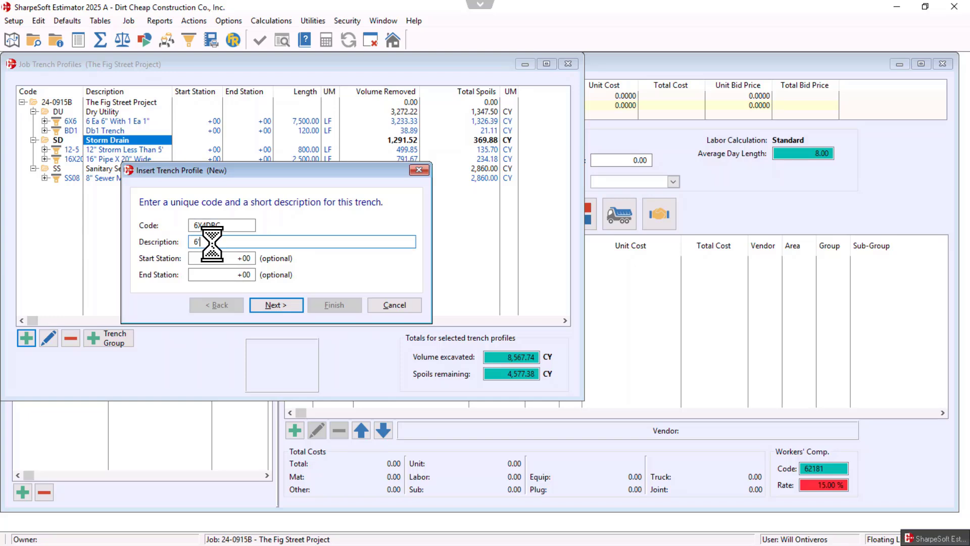
pyautogui.write("4'")
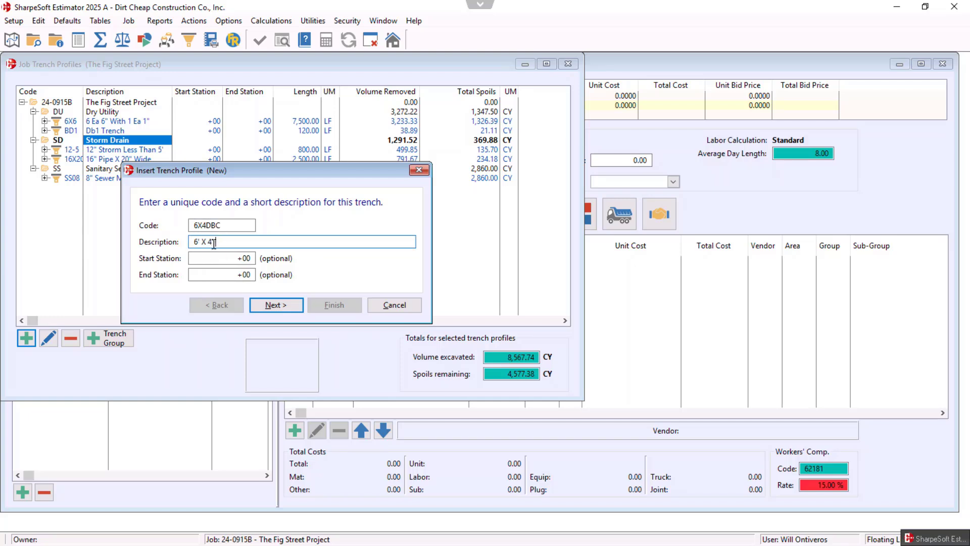
pyautogui.write(' Double Box Culvert')
pyautogui.click(243, 257)
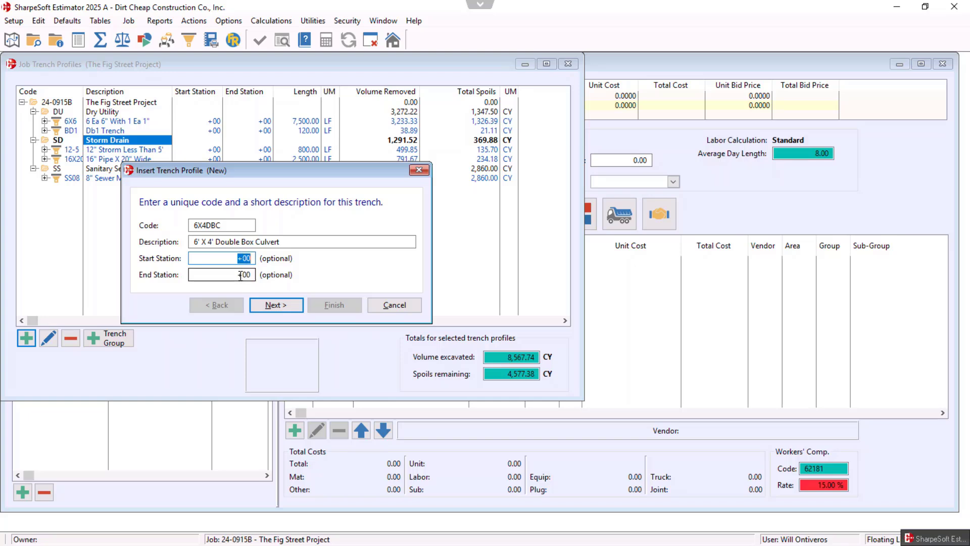
pyautogui.click(279, 307)
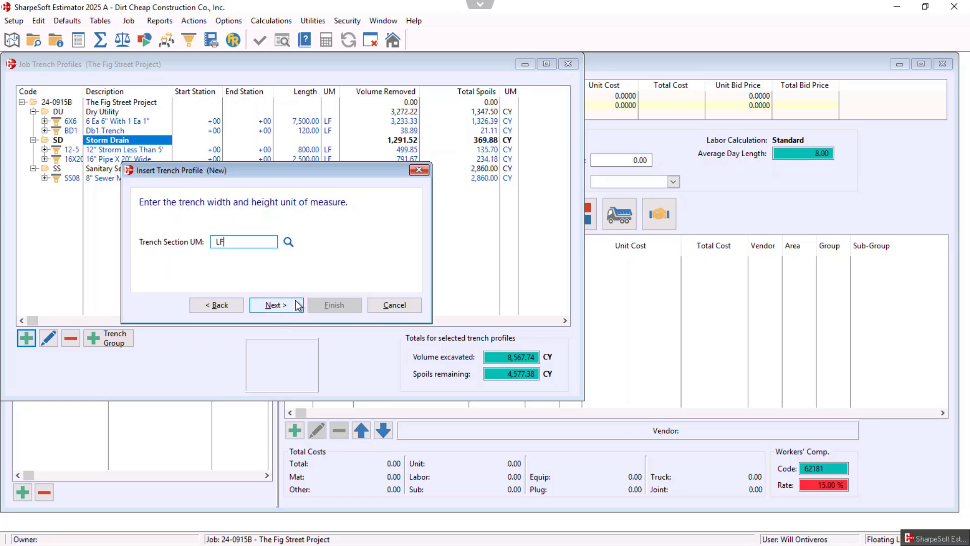
# Complete the new trench profile with section unit LF, length 200 LF and volume unit CY
pyautogui.click(297, 306)
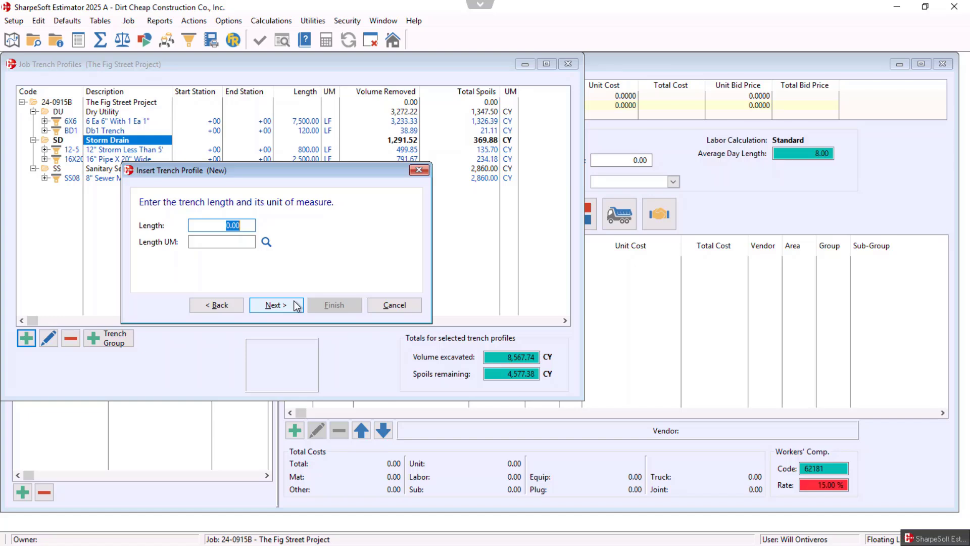
pyautogui.write('200')
pyautogui.press('Tab')
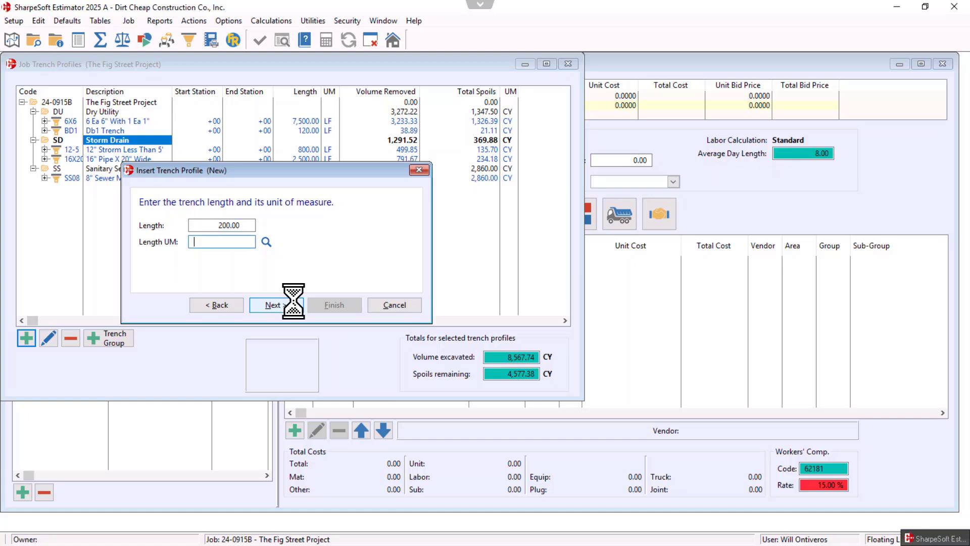
pyautogui.write('LF')
pyautogui.click(274, 304)
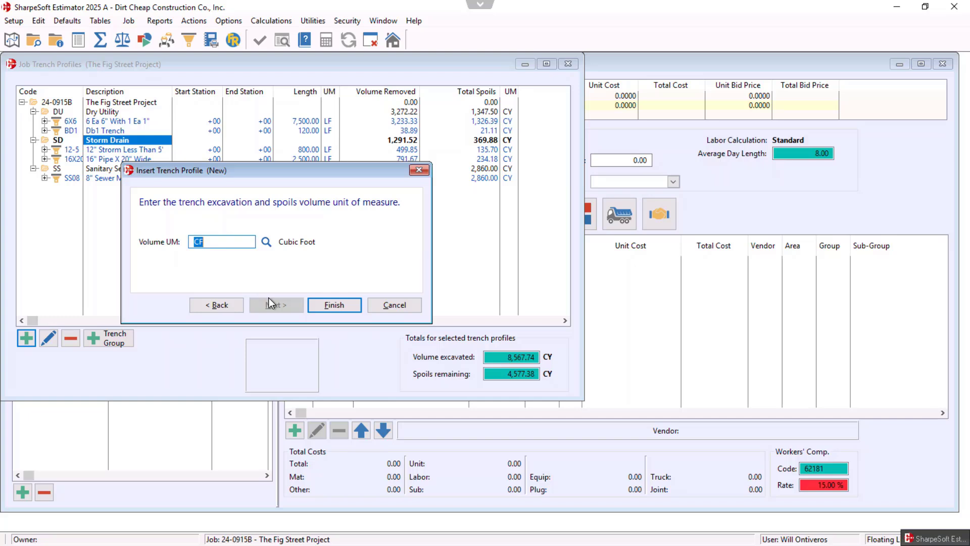
pyautogui.write('CY')
pyautogui.click(338, 307)
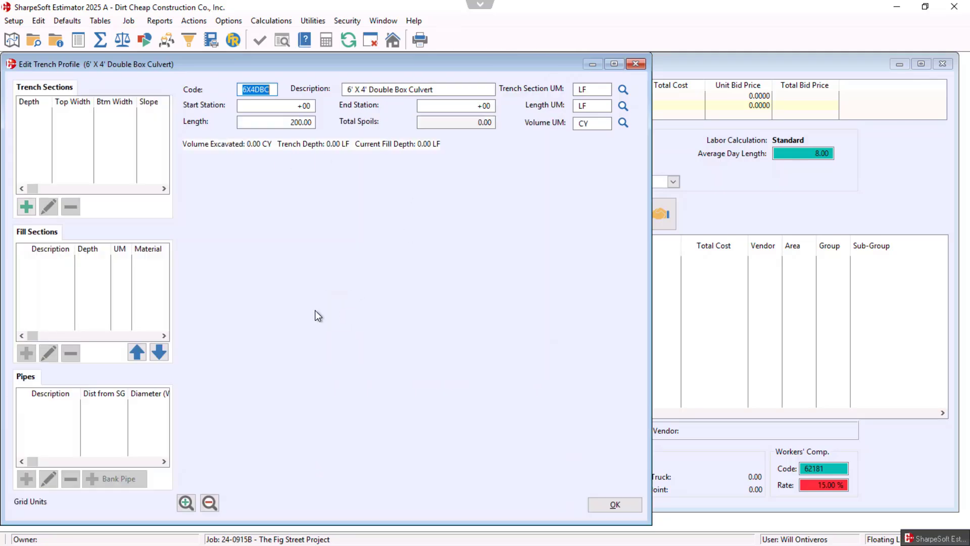
# Add a vertical-walled trench section 4 ft deep and 16 ft wide at top and bottom
pyautogui.click(27, 207)
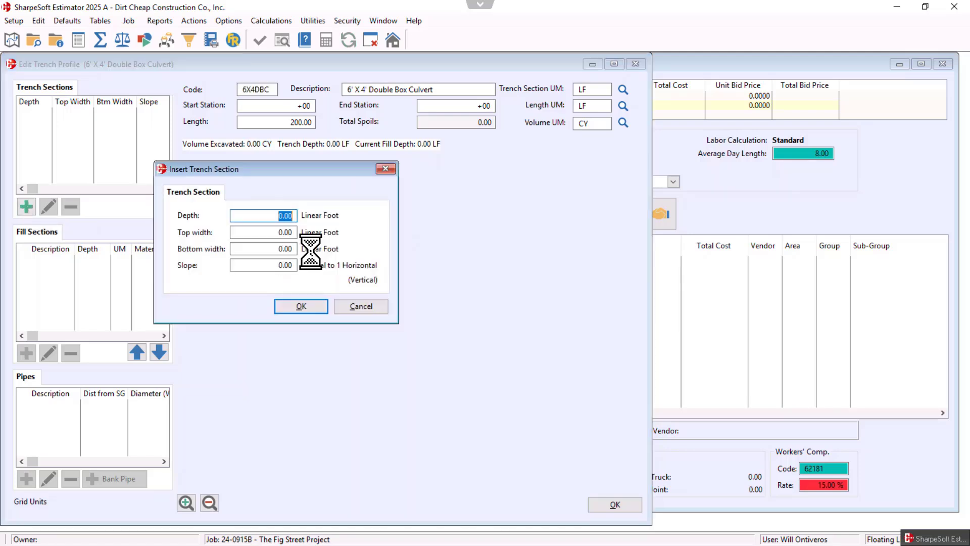
pyautogui.write('4')
pyautogui.press('Tab')
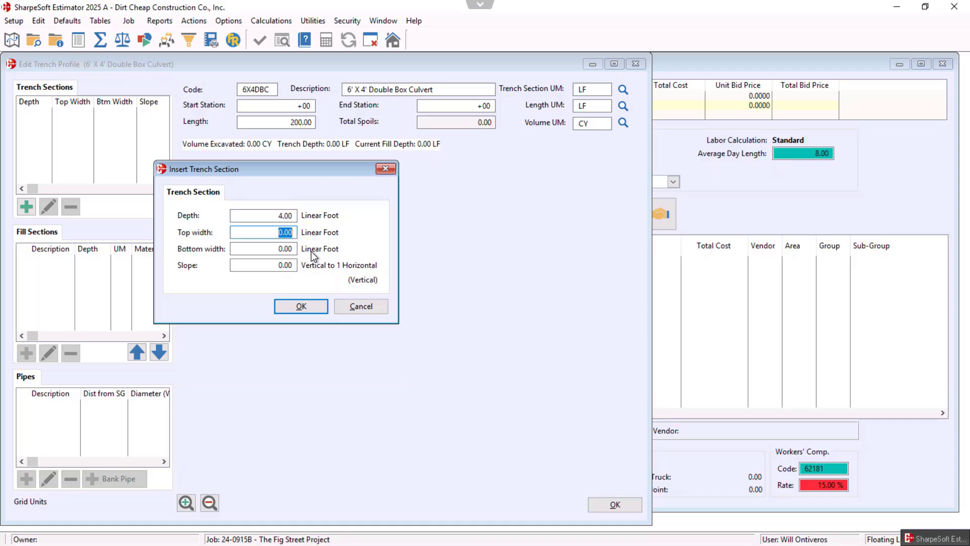
pyautogui.write('16')
pyautogui.press('Tab')
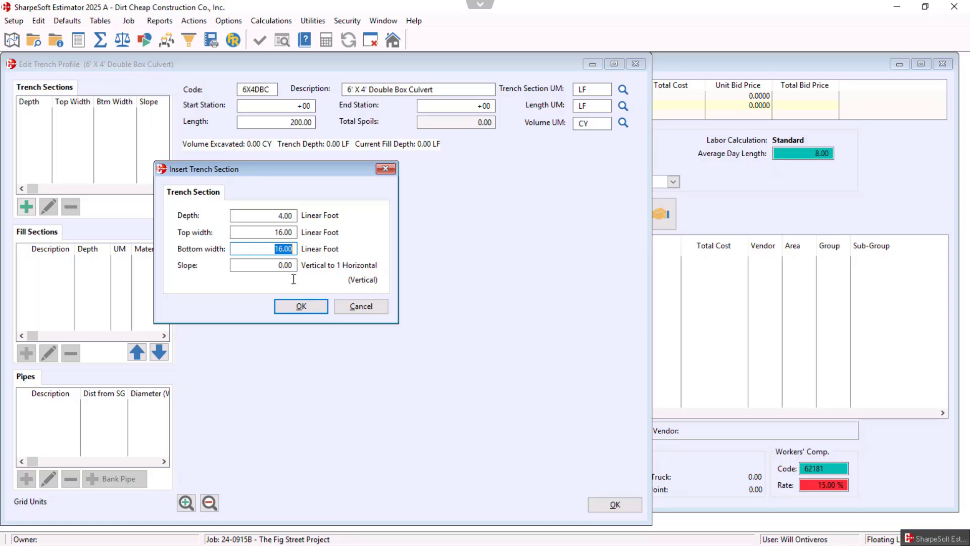
pyautogui.click(300, 308)
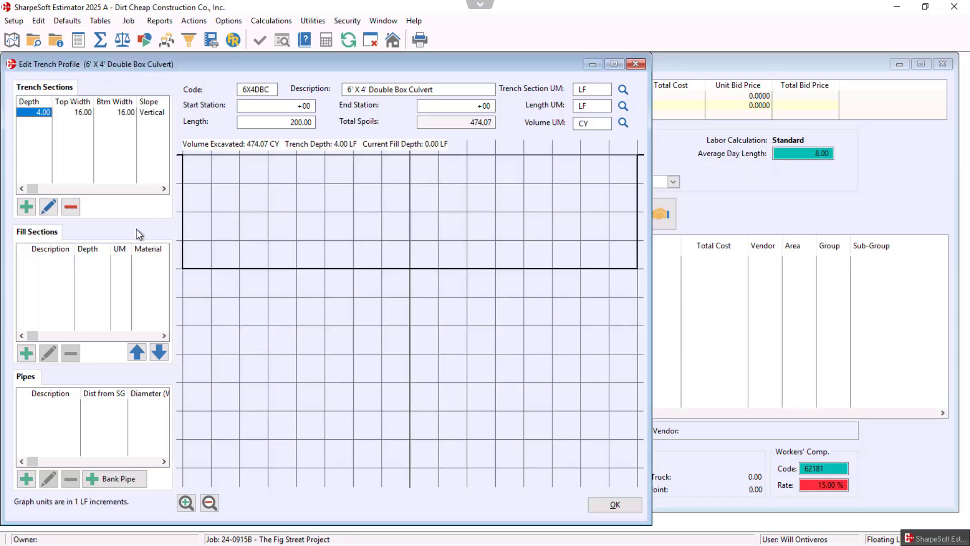
# Add a second trench section 5 ft deep with a 16 ft bottom width and a 1:1 slope
pyautogui.click(27, 207)
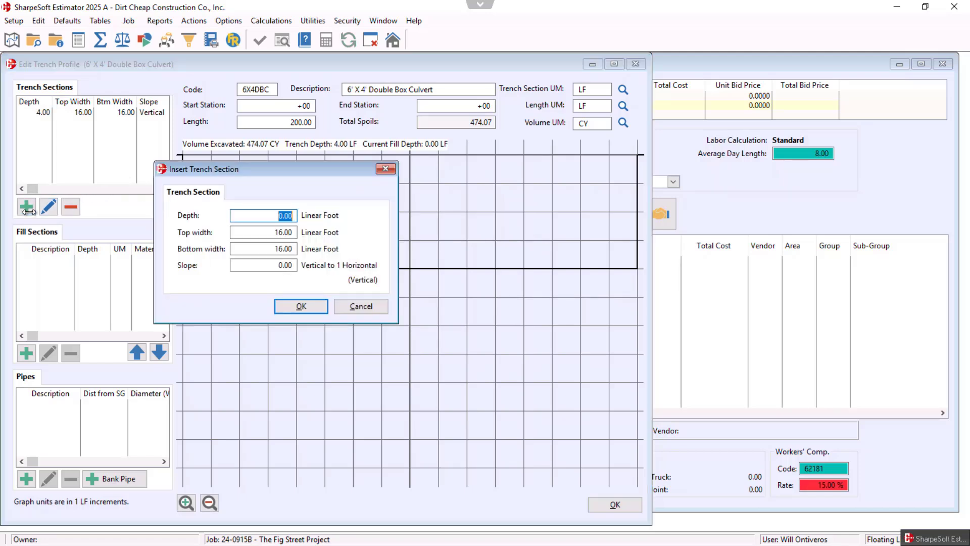
pyautogui.write('9')
pyautogui.write('5')
pyautogui.press('Tab')
pyautogui.press('Tab')
pyautogui.press('Tab')
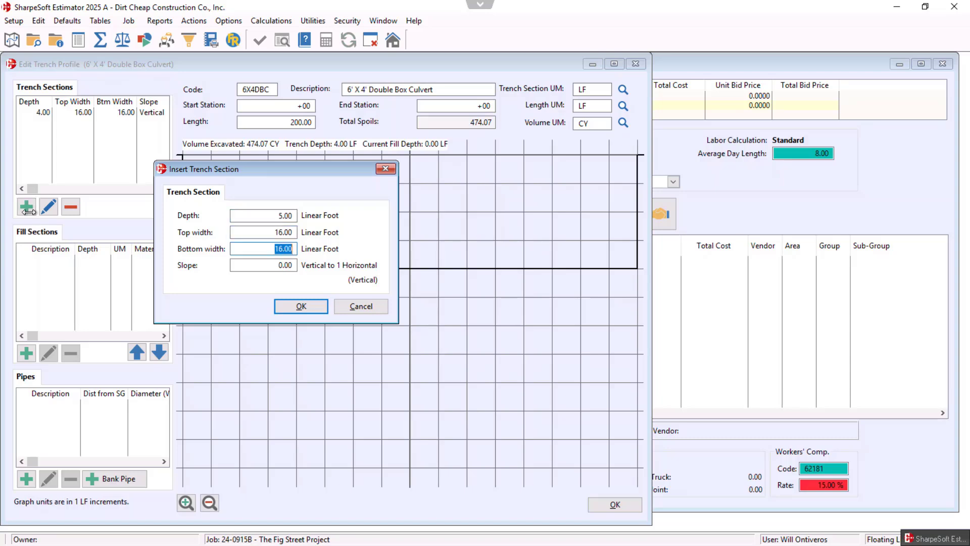
pyautogui.write('0')
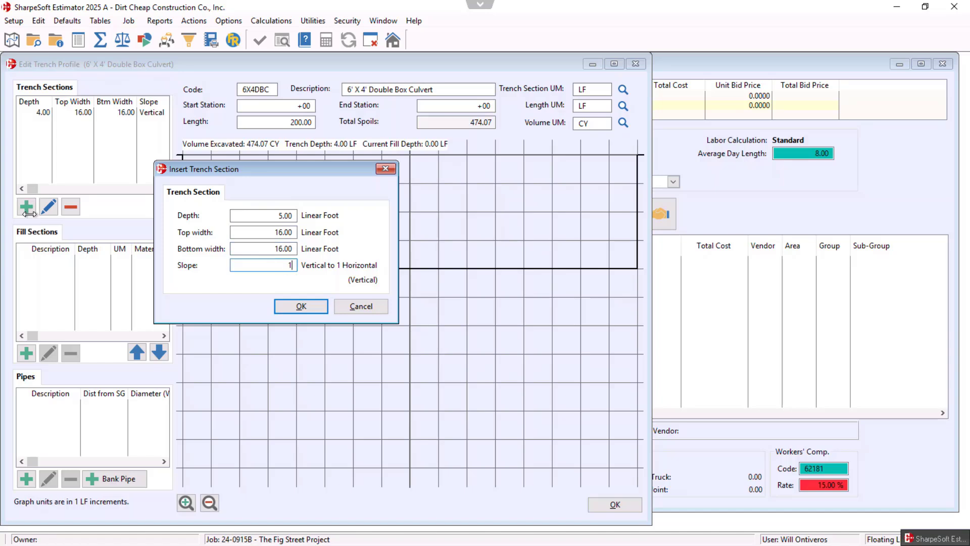
pyautogui.click(303, 308)
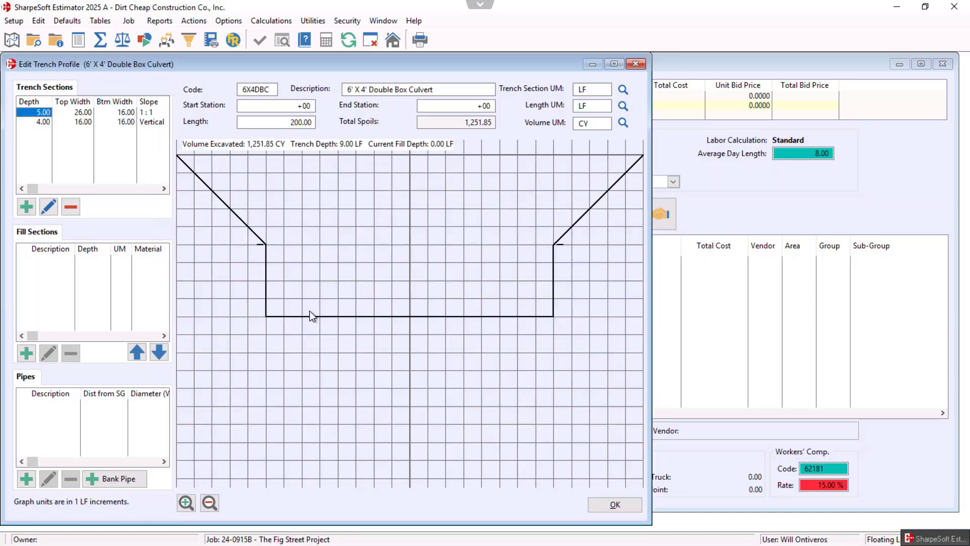
# Start a fill section described as "1" Plus Rock" with a depth of 1 LF
pyautogui.click(26, 358)
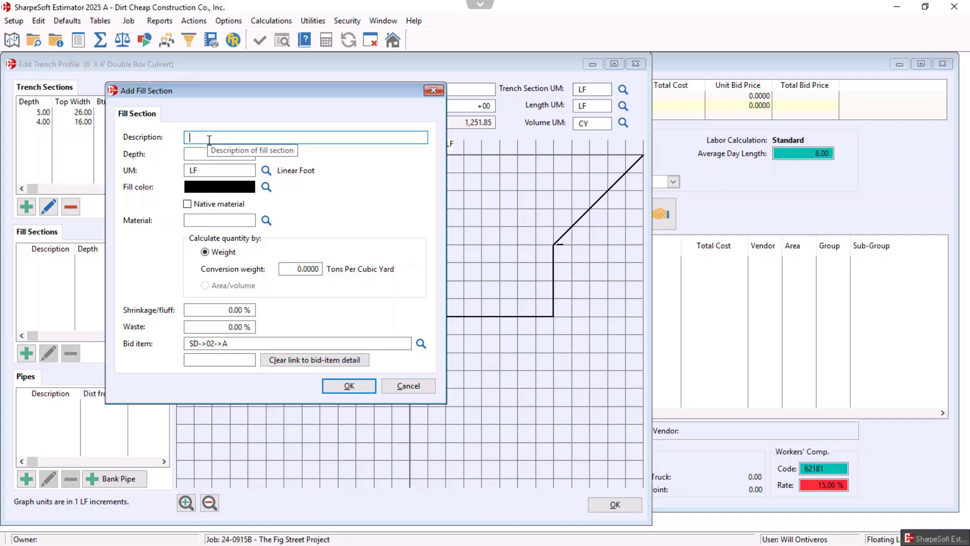
pyautogui.write('1" Plus Rock')
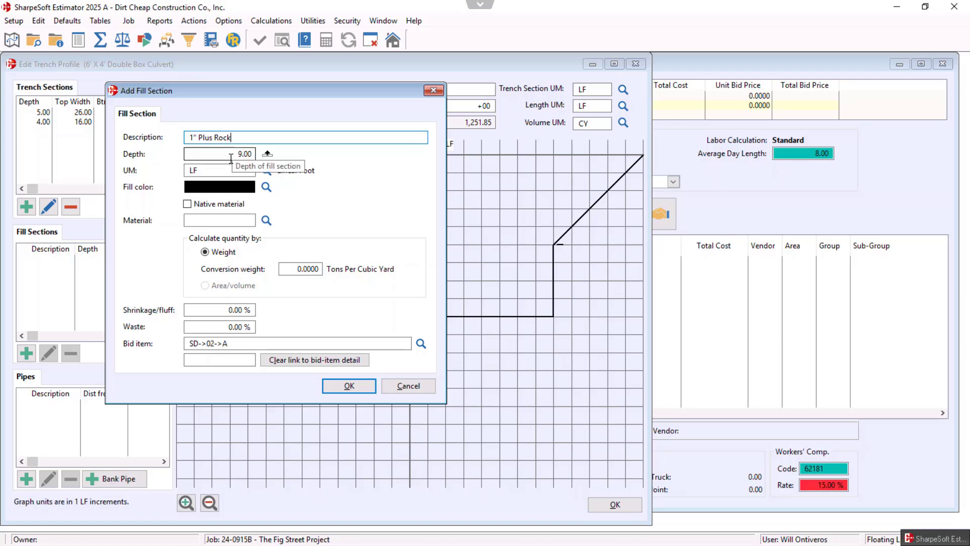
pyautogui.click(254, 154)
pyautogui.write('1')
pyautogui.press('Tab')
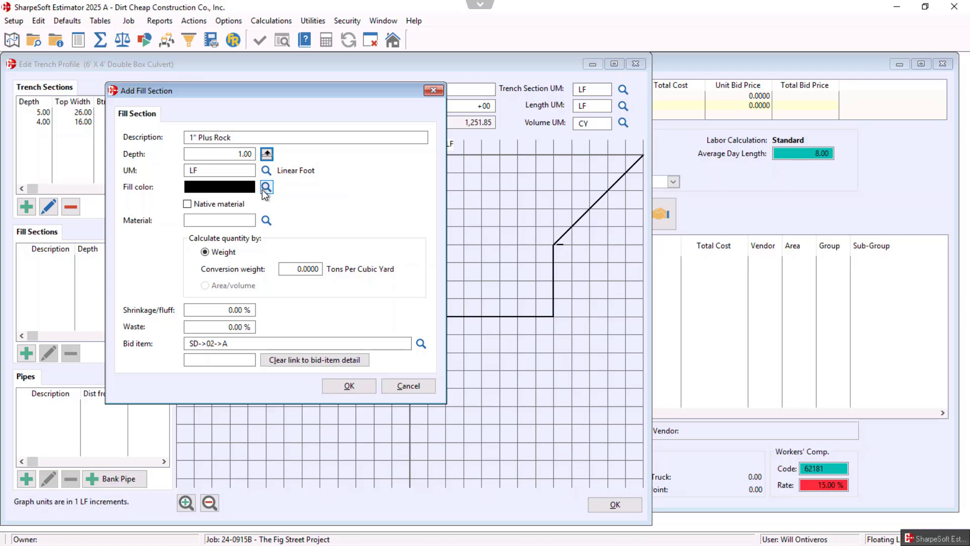
# Assign the 1 1/2" Crushed Rock material (1.5CR) from the Aggregates group's Rock sub-group to the fill section
pyautogui.click(266, 221)
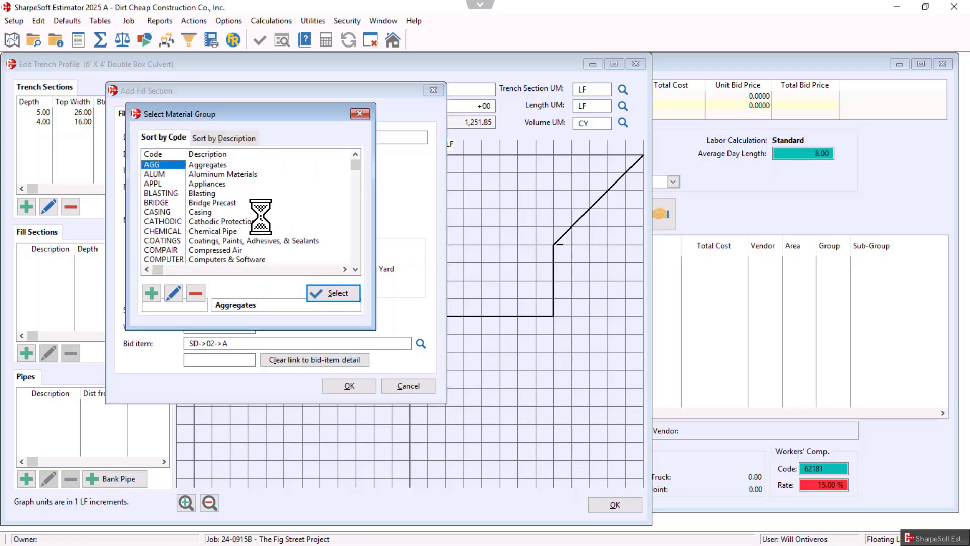
pyautogui.doubleClick(166, 166)
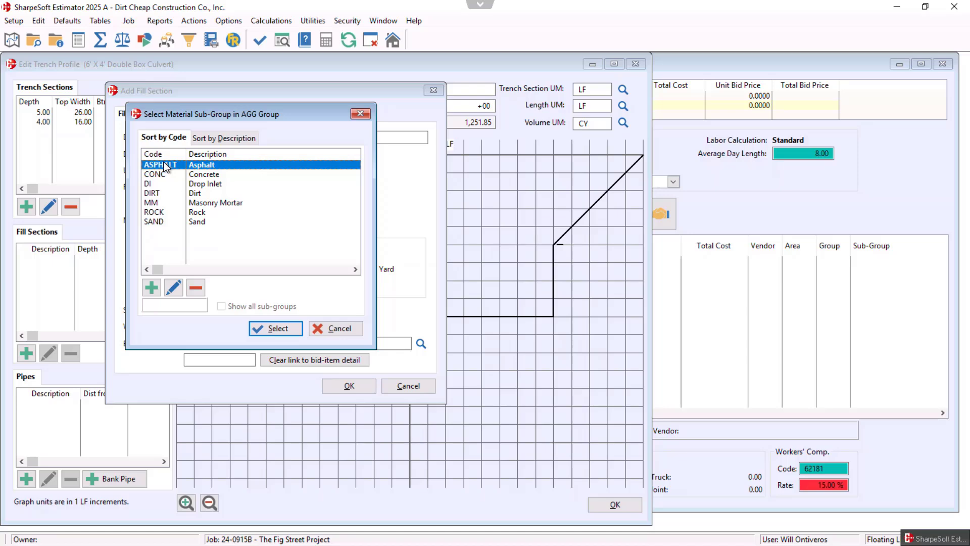
pyautogui.doubleClick(200, 214)
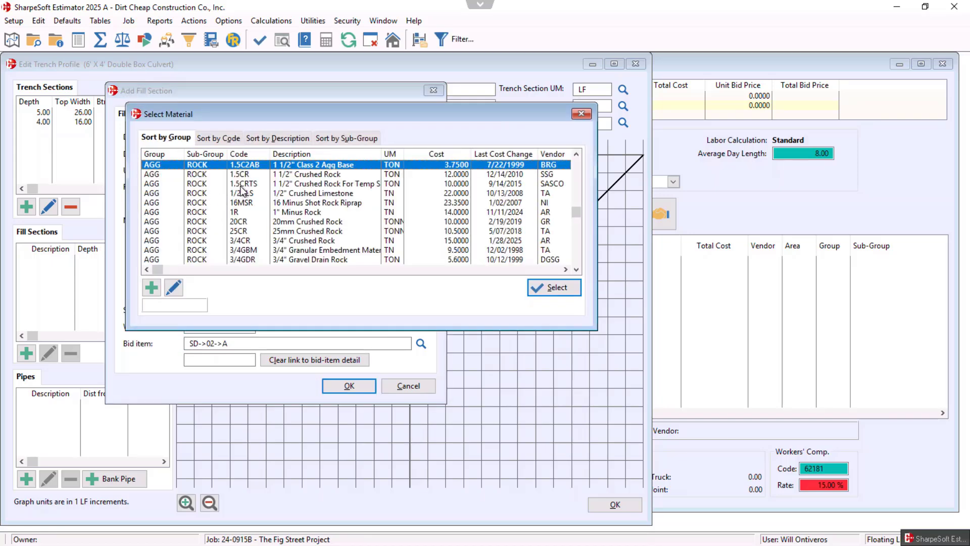
pyautogui.click(245, 175)
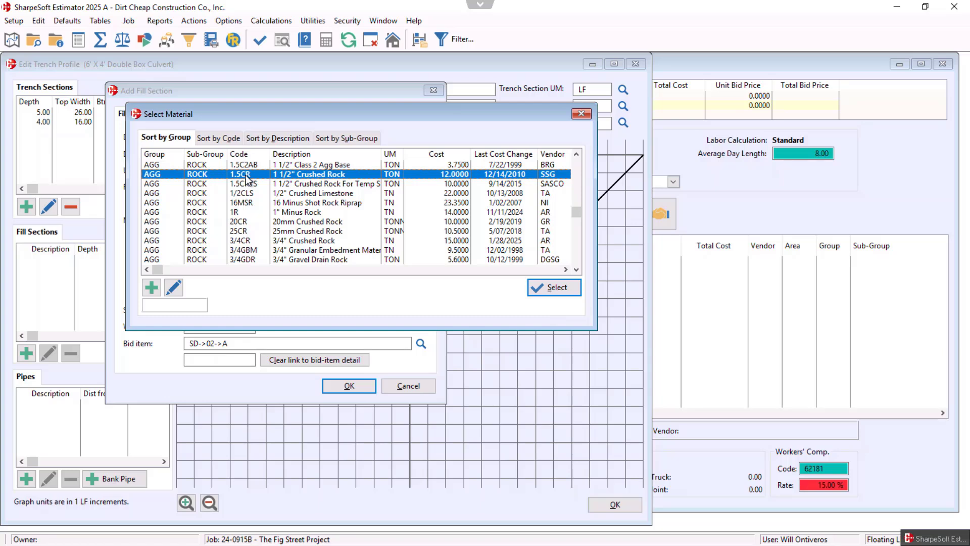
pyautogui.doubleClick(246, 174)
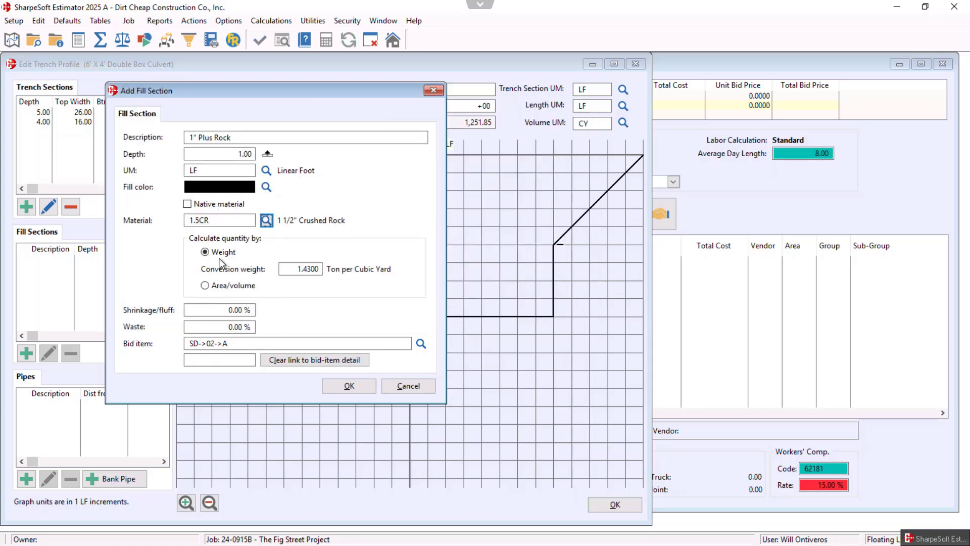
# Set the fill's shrinkage/fluff and waste to 5% each, and save it with the Sutter Sand and Gravel vendor price
pyautogui.click(223, 311)
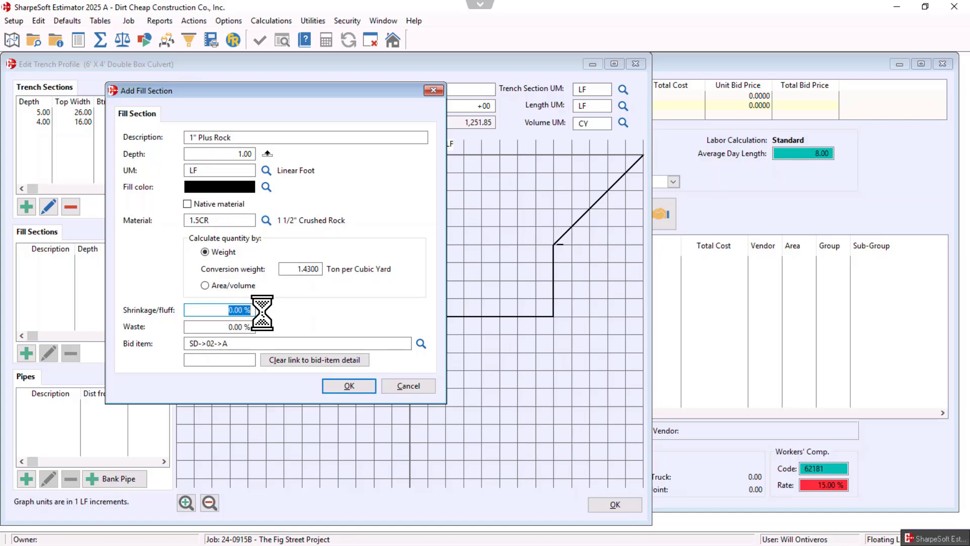
pyautogui.write('5')
pyautogui.press('Tab')
pyautogui.write('5')
pyautogui.press('Tab')
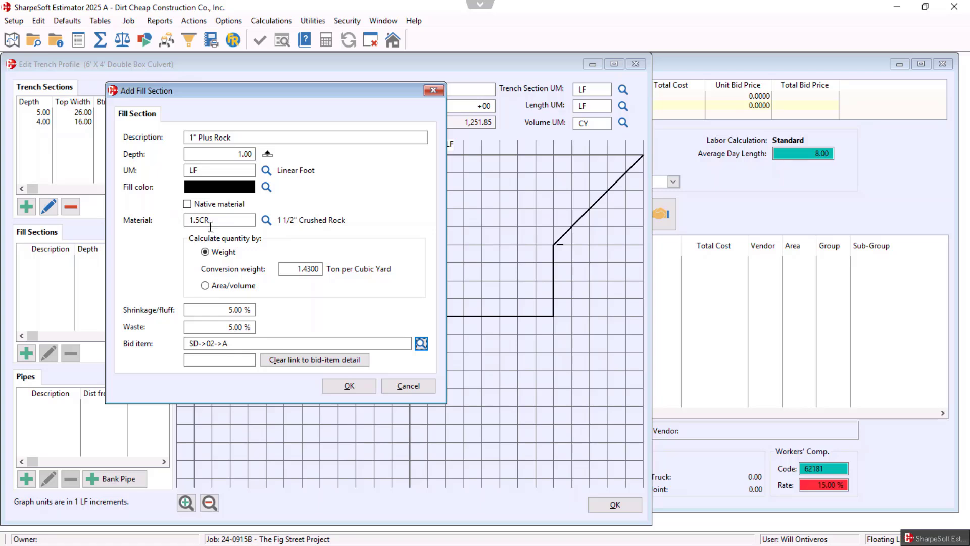
pyautogui.click(346, 386)
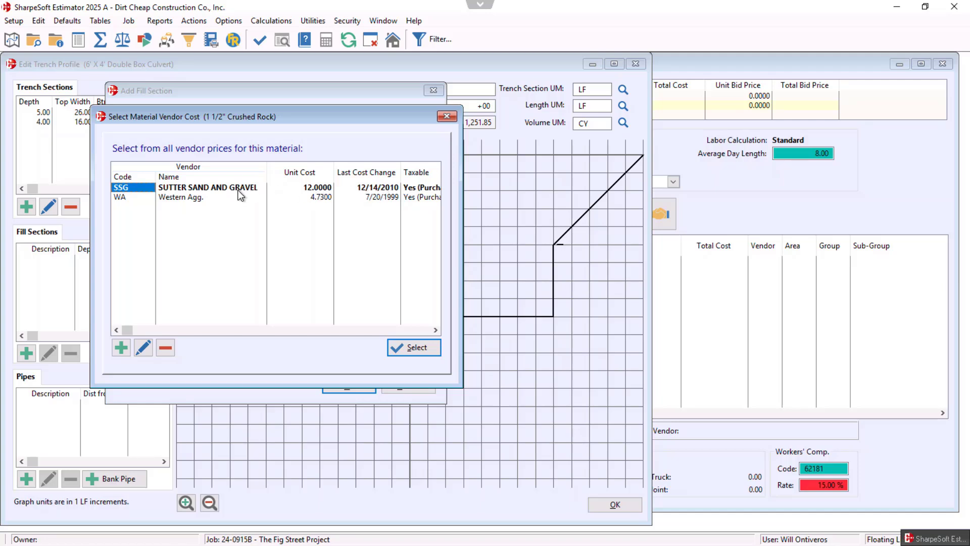
pyautogui.click(405, 348)
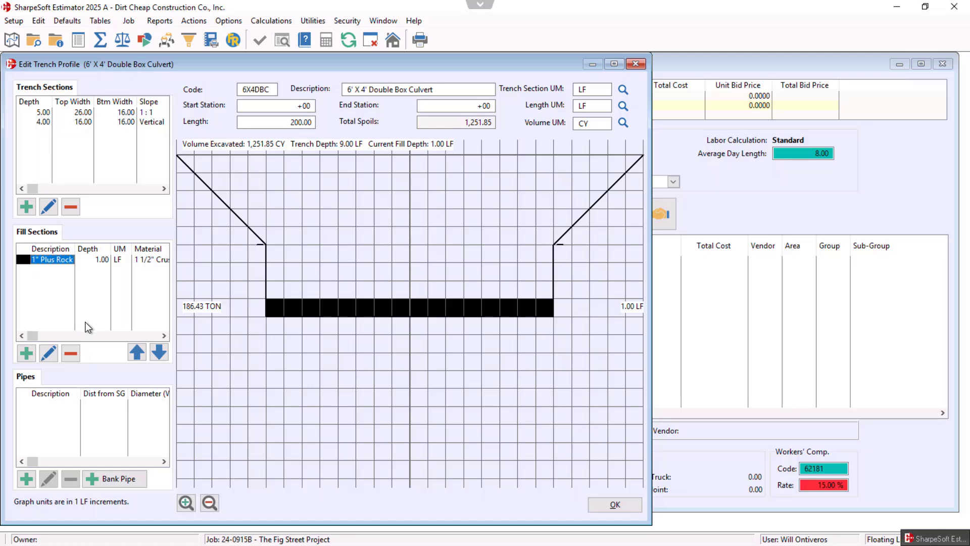
# Start a bank pipe described as "6 X 4 Box Culvert" with a flow line distance from subgrade of 1 LF
pyautogui.click(114, 480)
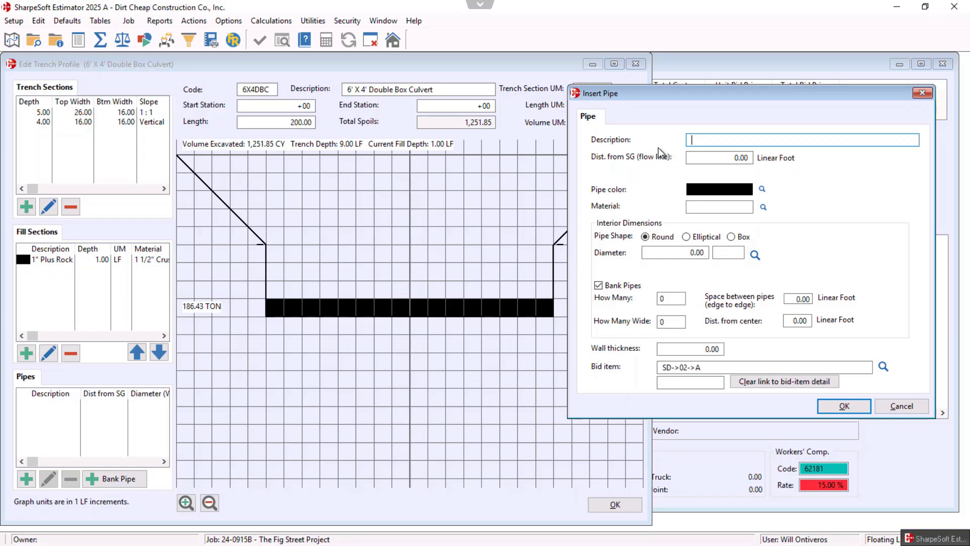
pyautogui.write('6x')
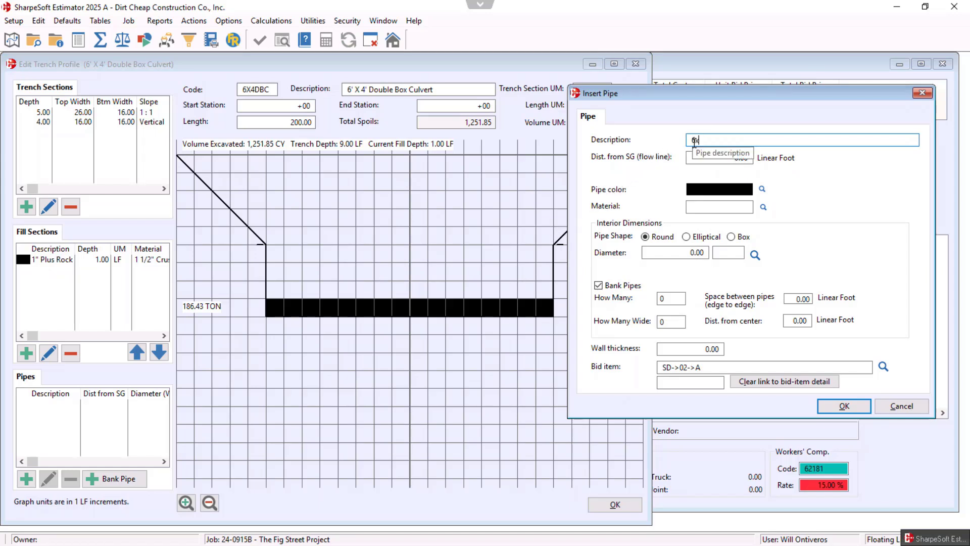
pyautogui.write('4 Bc')
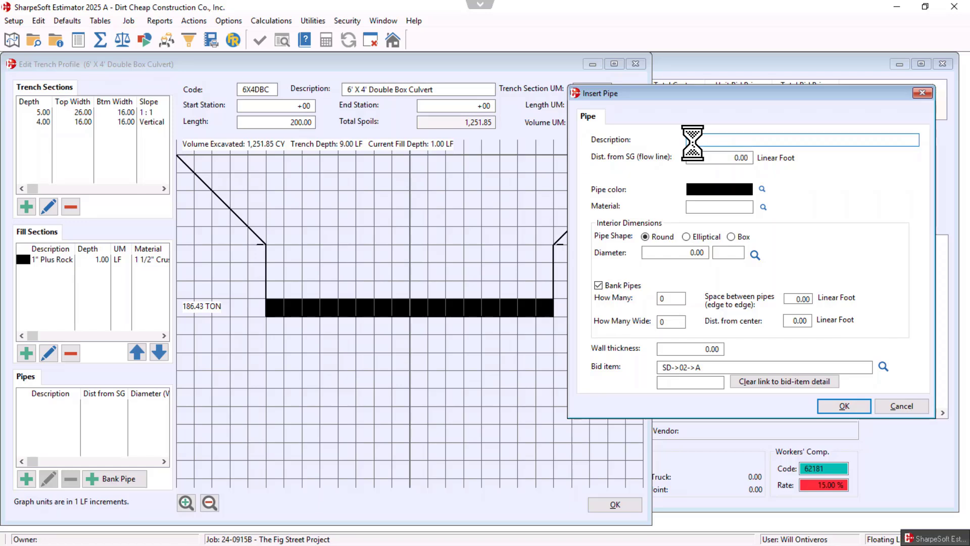
pyautogui.write('X 4')
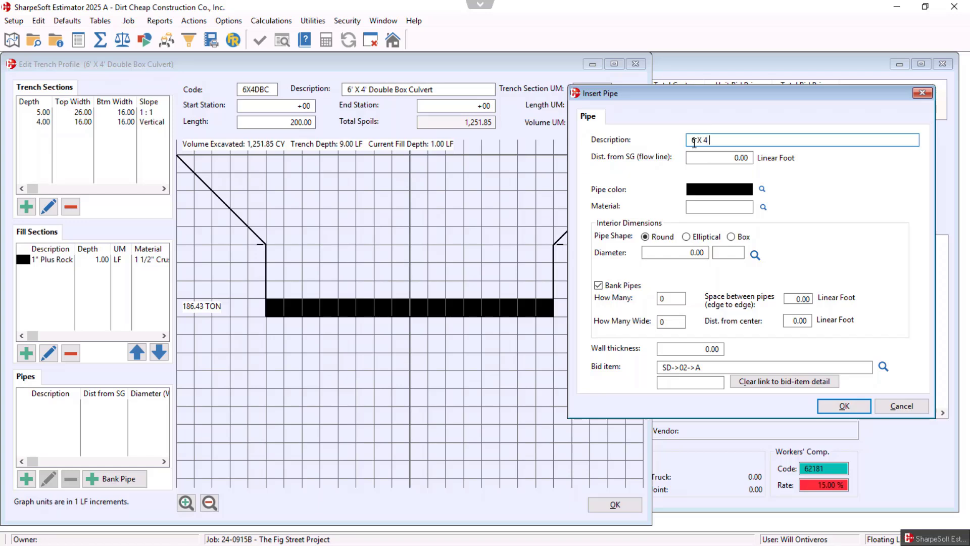
pyautogui.write(' Box Cul')
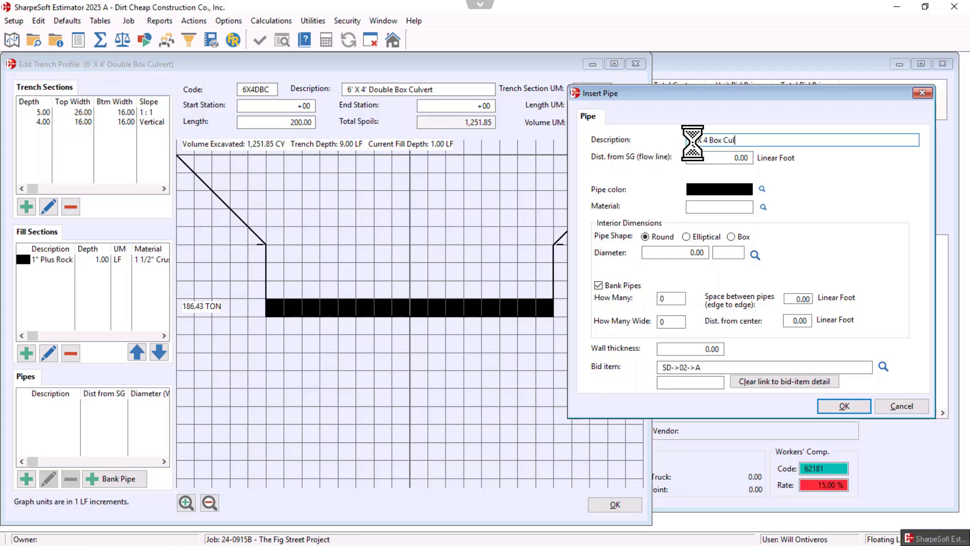
pyautogui.write('vert')
pyautogui.click(694, 140)
pyautogui.press('Tab')
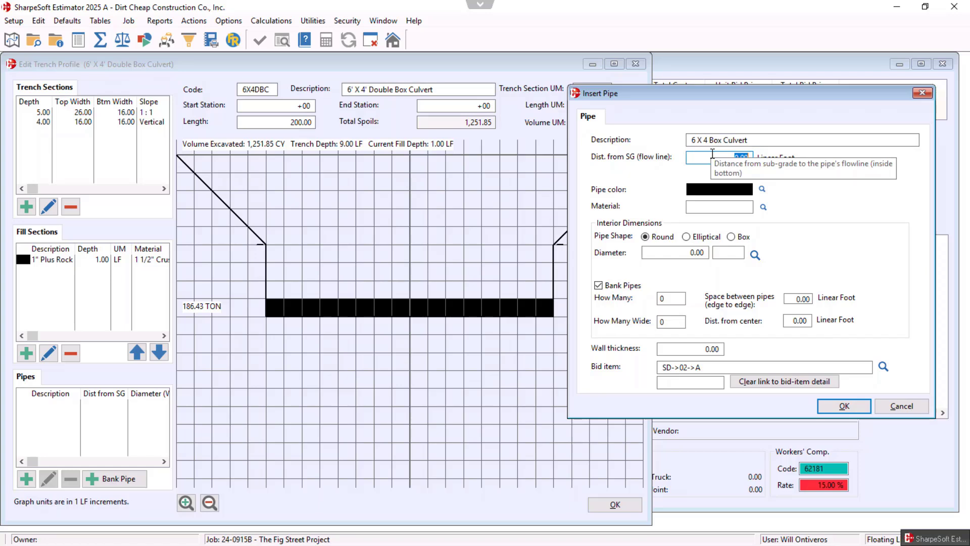
pyautogui.write('1')
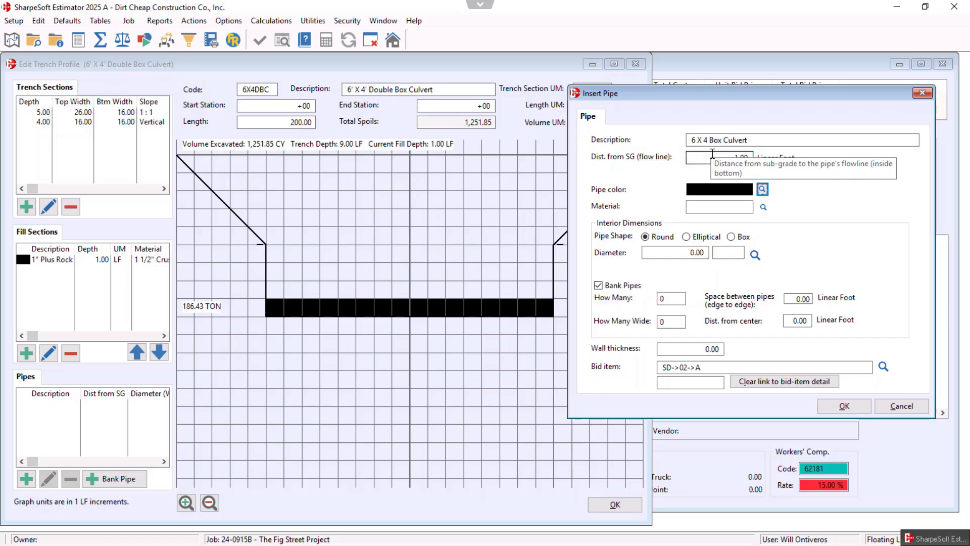
# Set the pipe color to orange
pyautogui.click(763, 189)
pyautogui.click(763, 189)
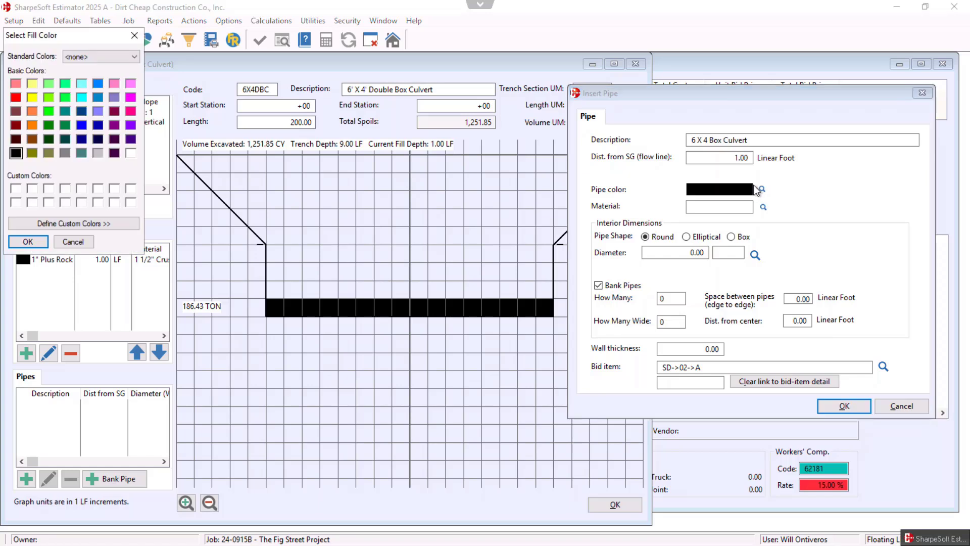
pyautogui.click(32, 126)
pyautogui.click(32, 243)
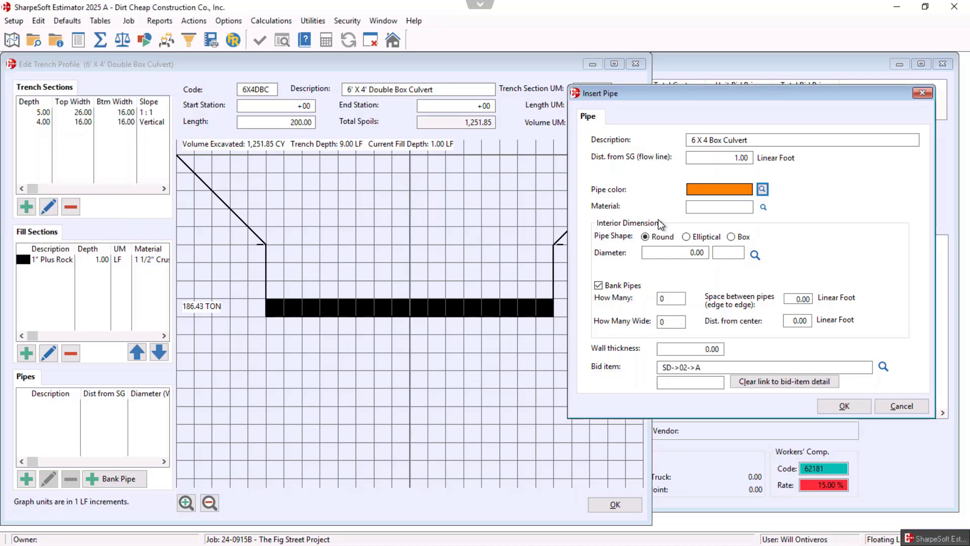
# Assign the 6' X 4' precast reinforced concrete material (6X4RCBC) from the Drainage Pipe group's Reinforced Concrete Box sub-group to the pipe
pyautogui.click(763, 207)
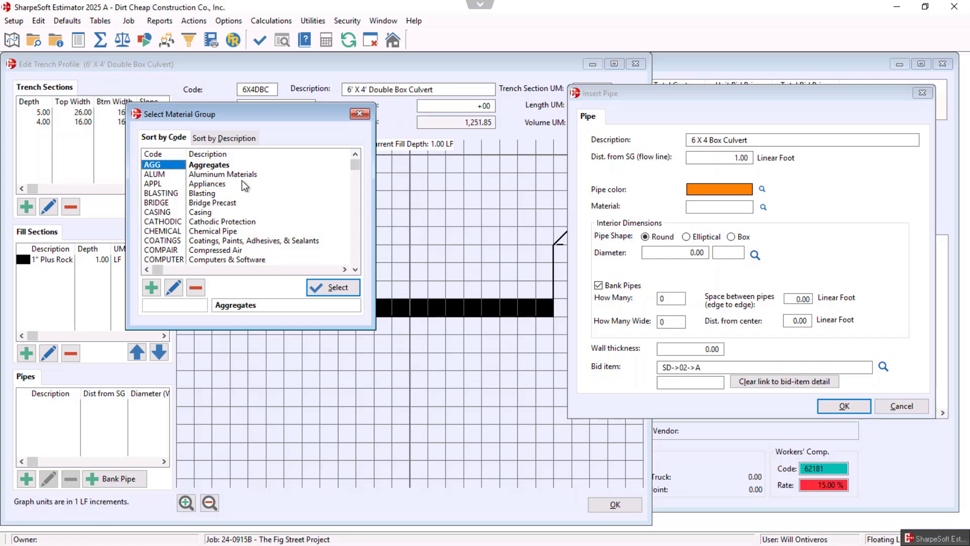
pyautogui.scroll(-8, 179, 220)
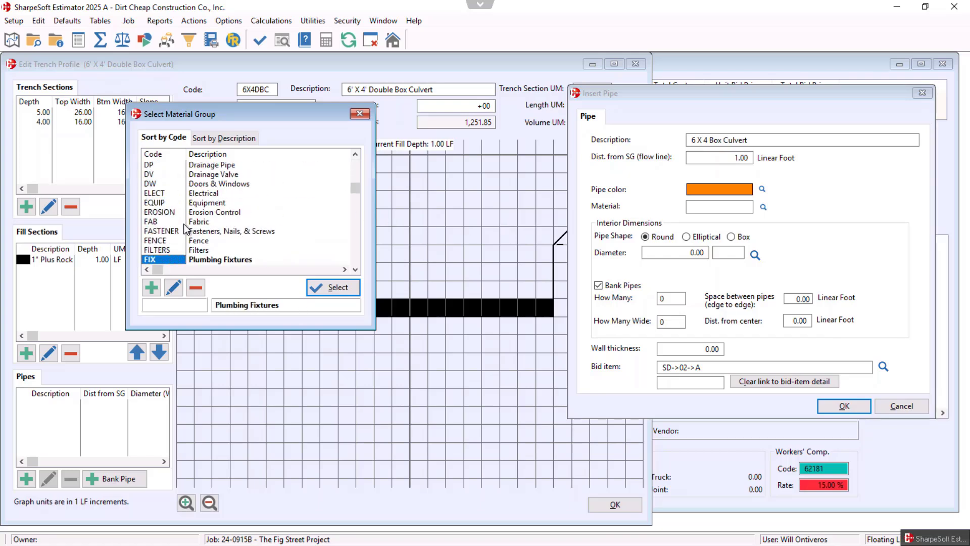
pyautogui.scroll(2, 186, 228)
pyautogui.scroll(9, 187, 228)
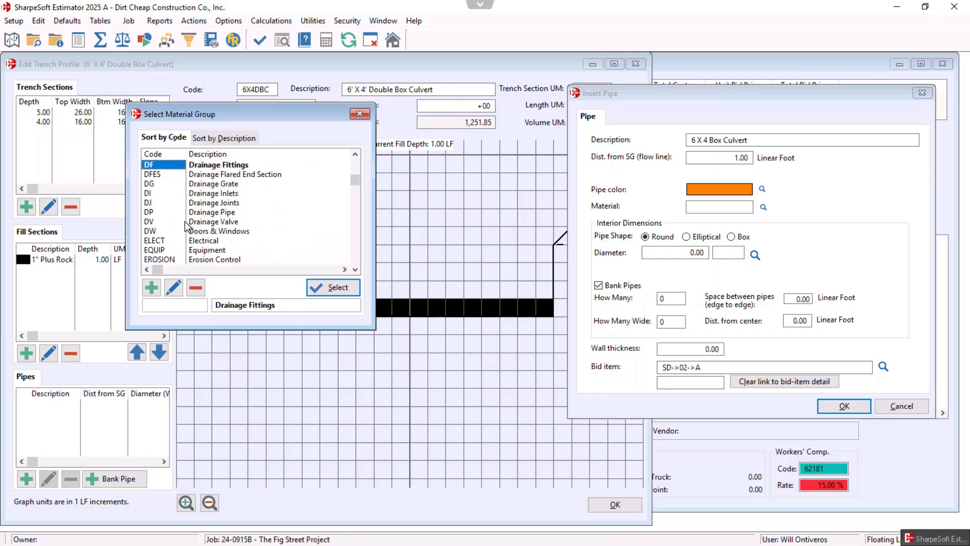
pyautogui.click(203, 212)
pyautogui.doubleClick(202, 211)
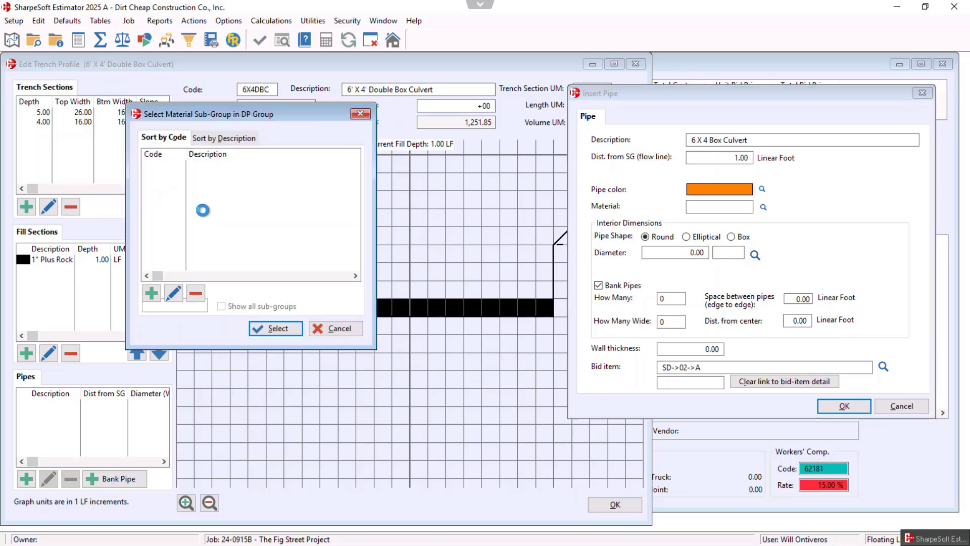
pyautogui.click(226, 232)
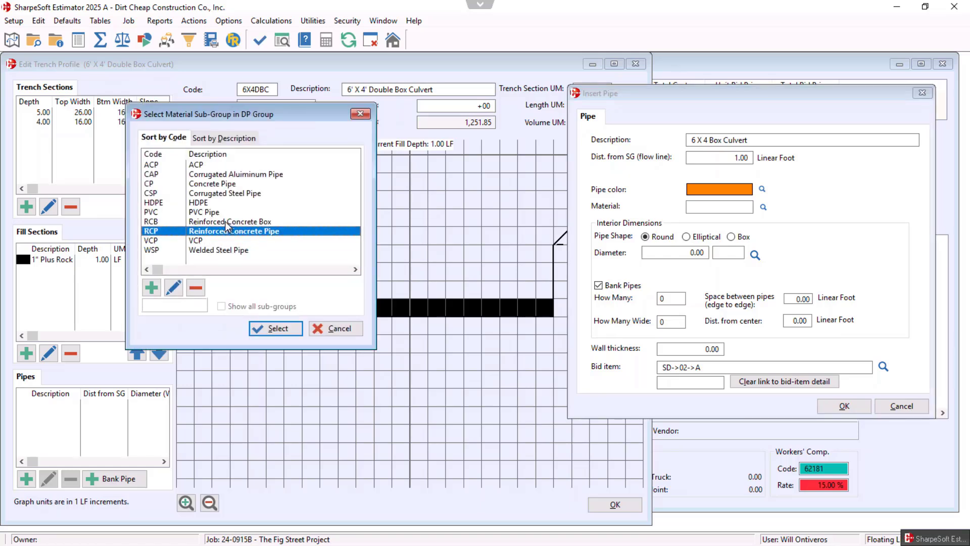
pyautogui.click(227, 222)
pyautogui.doubleClick(227, 222)
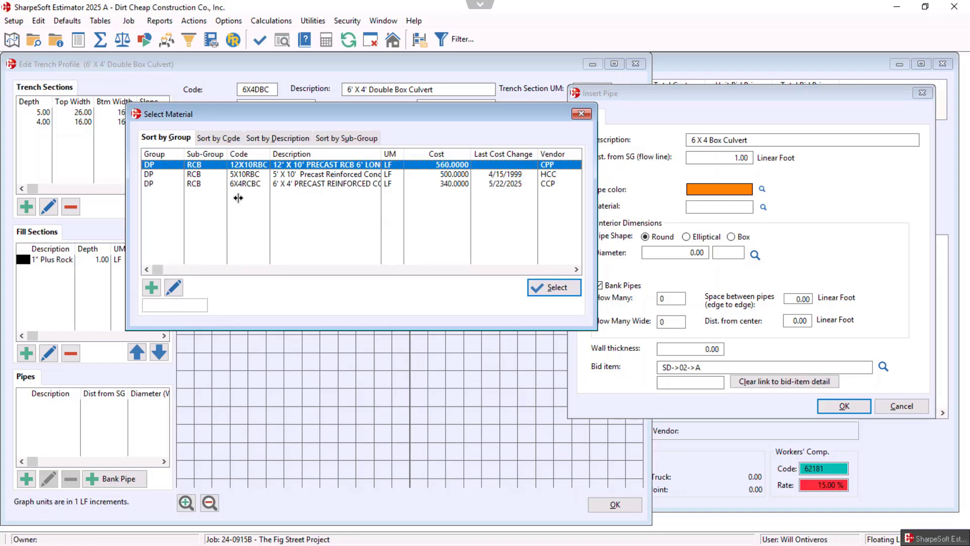
pyautogui.click(248, 183)
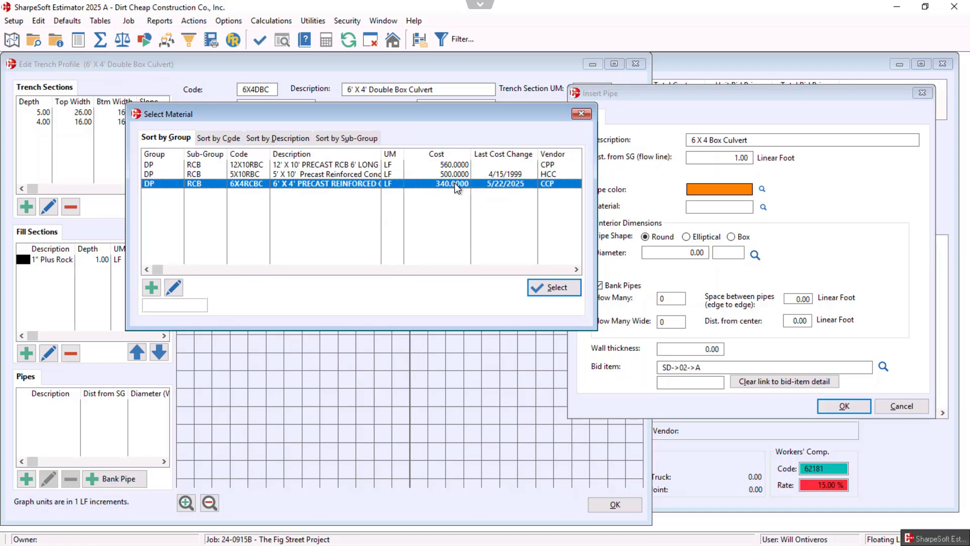
pyautogui.click(554, 289)
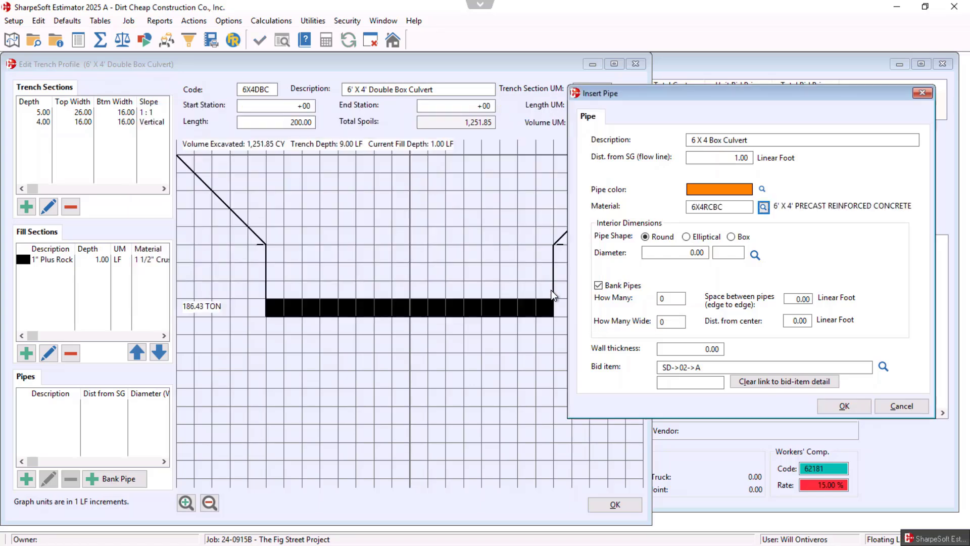
# Make the pipe shape a box with interior dimensions of 4 LF high by 6 LF wide
pyautogui.click(733, 238)
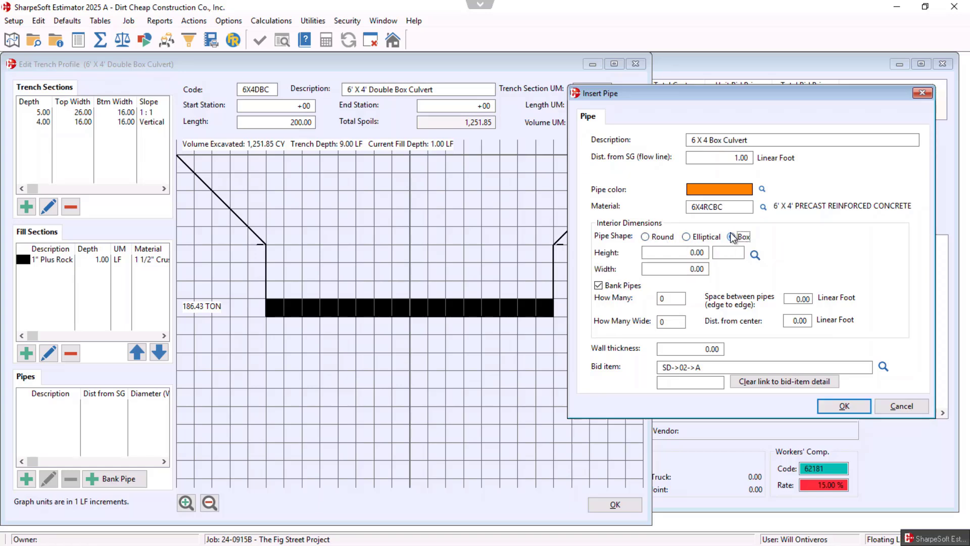
pyautogui.click(681, 251)
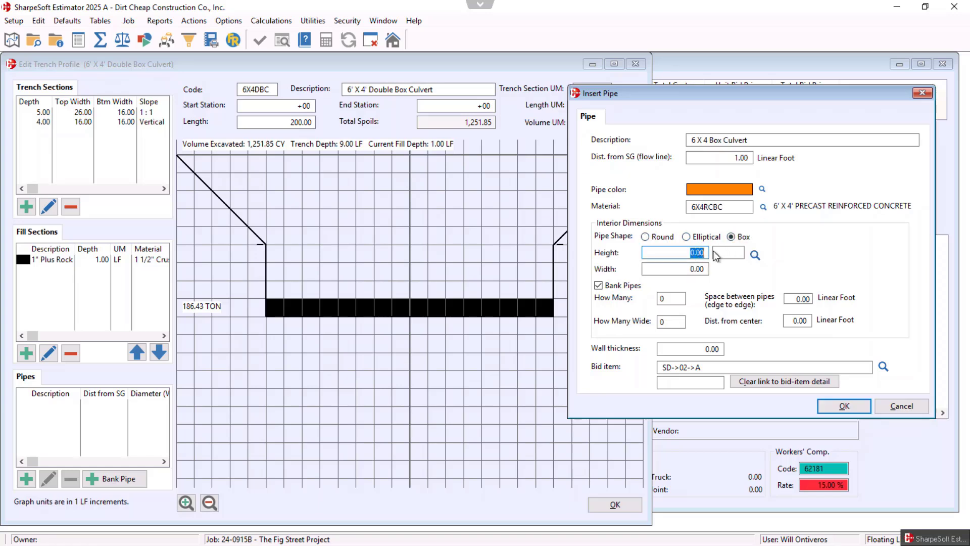
pyautogui.write('4')
pyautogui.click(716, 255)
pyautogui.write('LF')
pyautogui.press('Tab')
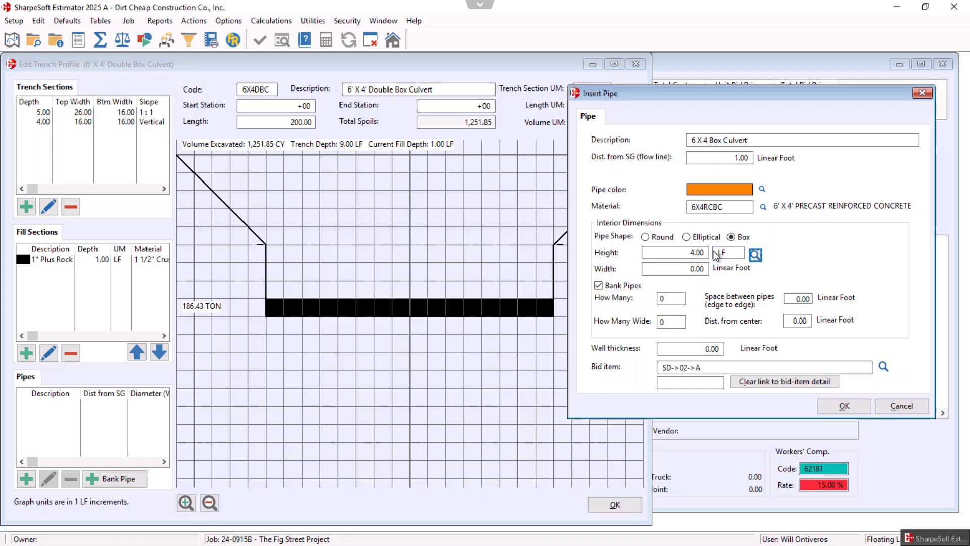
pyautogui.press('Tab')
pyautogui.write('6')
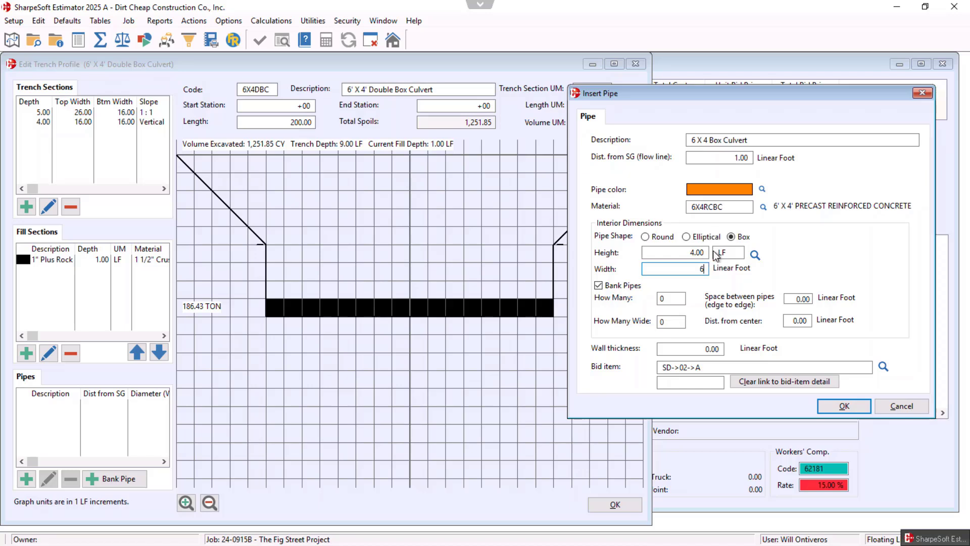
pyautogui.press('Tab')
pyautogui.press('Tab')
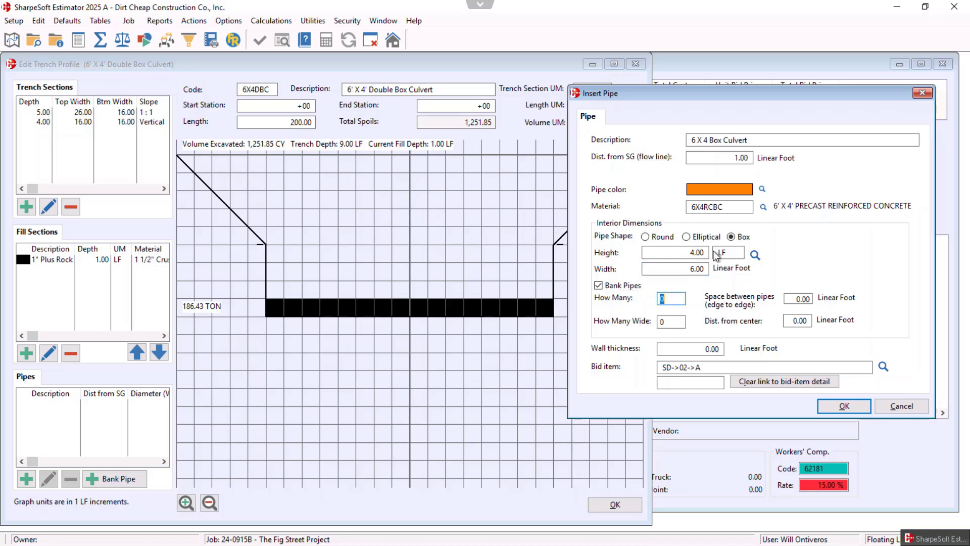
# Bank two pipes, two wide, with 0.5 LF between them and a wall thickness of 0.5 LF
pyautogui.write('2')
pyautogui.press('Tab')
pyautogui.write('2')
pyautogui.press('Tab')
pyautogui.write('.5')
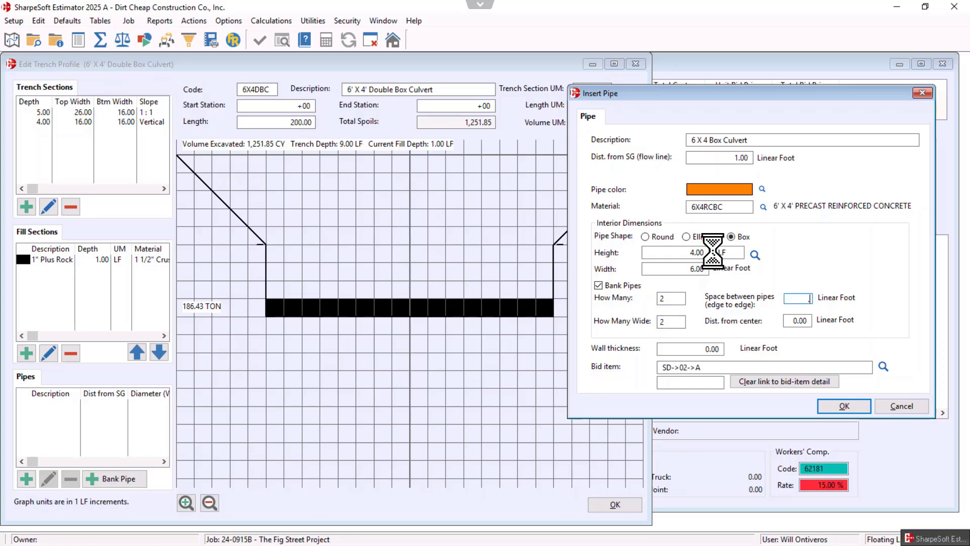
pyautogui.press('Tab')
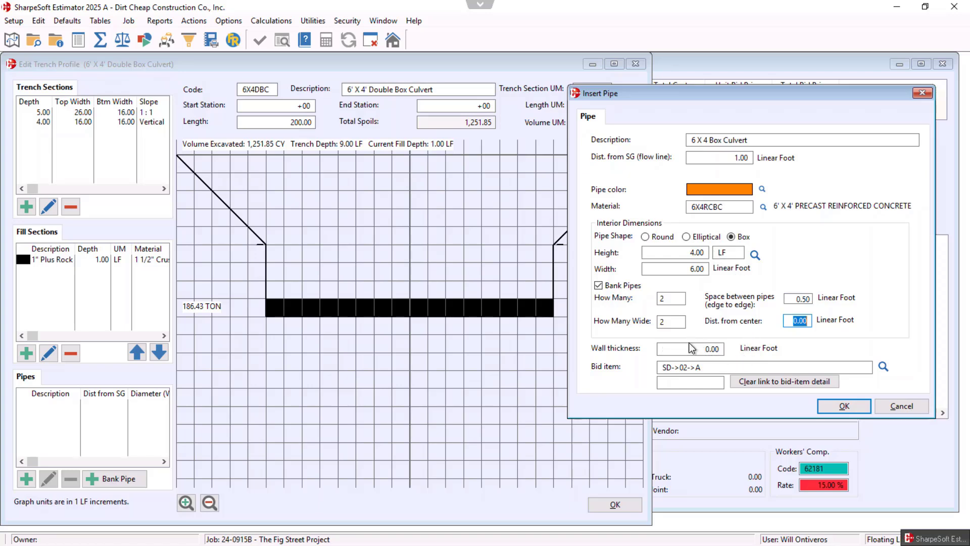
pyautogui.click(712, 350)
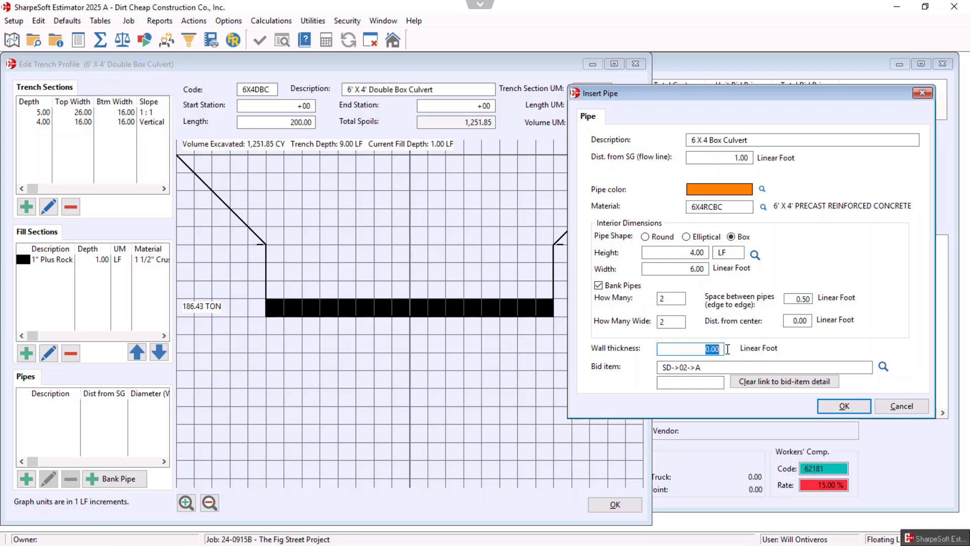
pyautogui.write('.5')
# Link the pipe to the PIPE MATERIAL detail of Storm Drain's 6' X 4' Box Culvert bid item and save the bank pipes
pyautogui.click(883, 366)
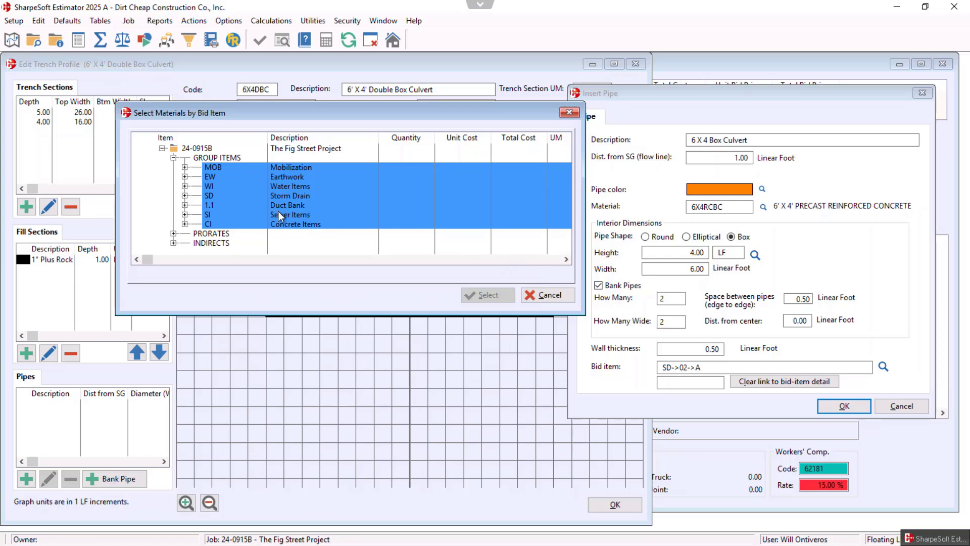
pyautogui.click(185, 196)
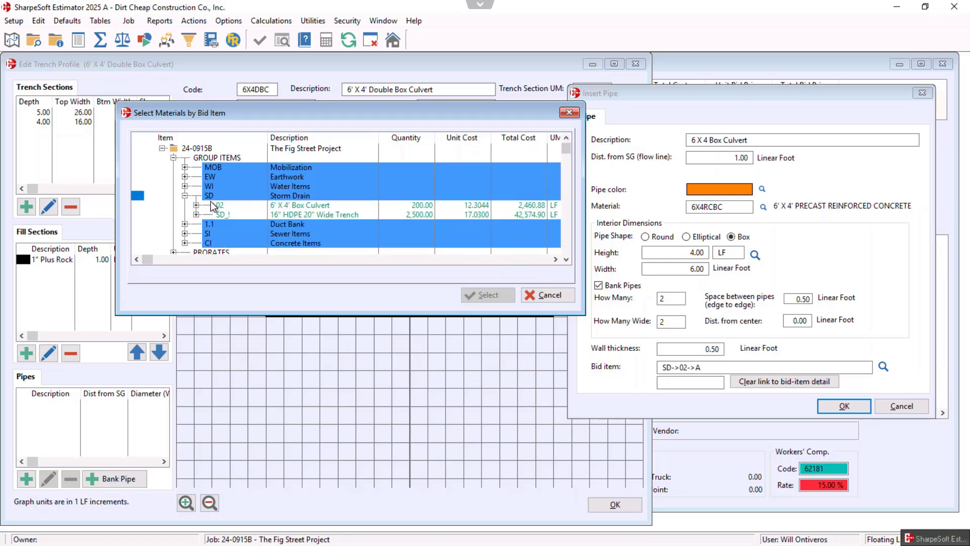
pyautogui.click(310, 201)
pyautogui.click(309, 206)
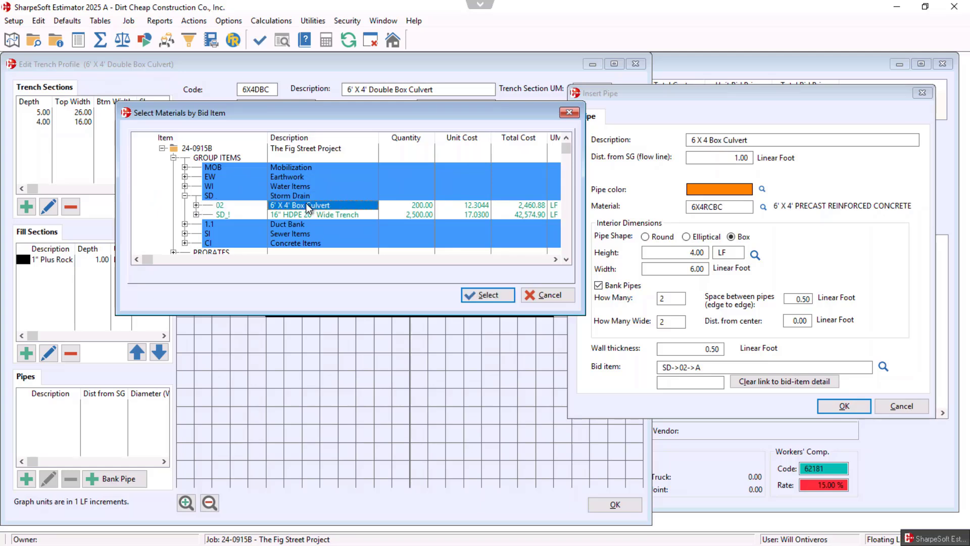
pyautogui.click(196, 204)
pyautogui.click(289, 224)
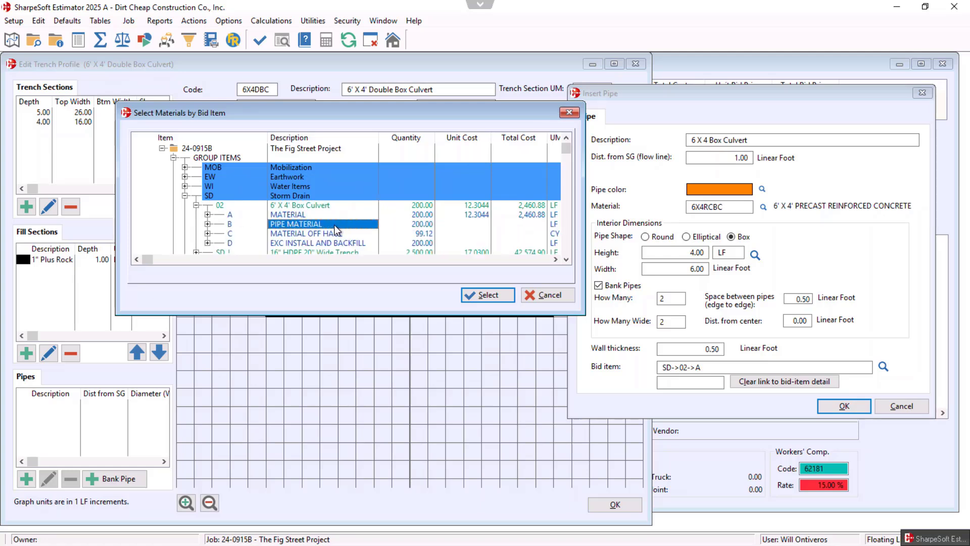
pyautogui.click(478, 296)
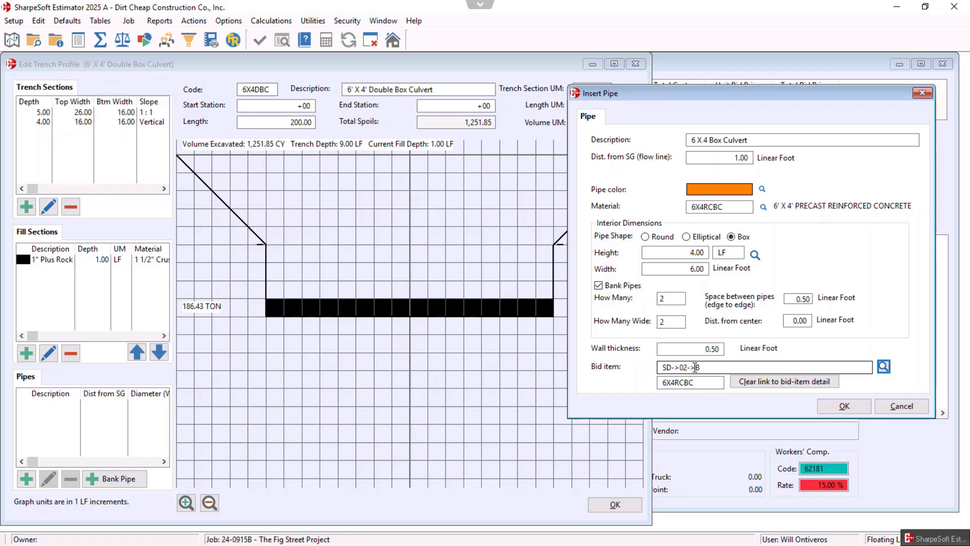
pyautogui.click(844, 406)
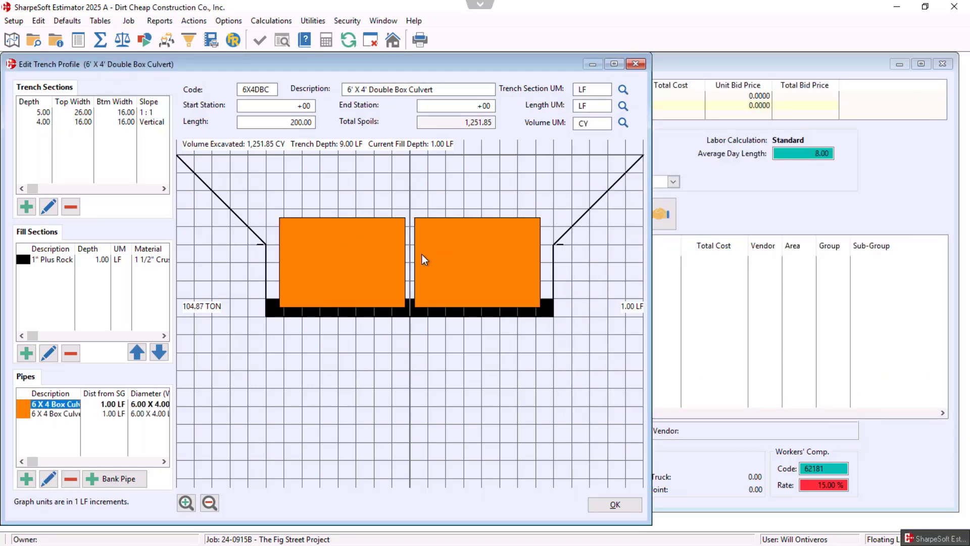
# Start a new fill section described as "Crush Rock Material" with a depth of 5 LF and a gray fill color
pyautogui.click(24, 355)
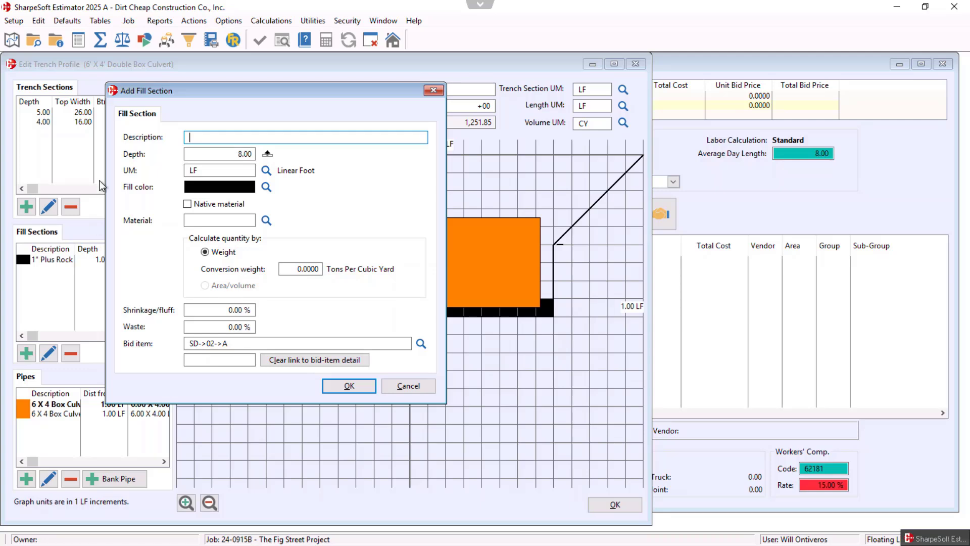
pyautogui.write('Crush Rock Material')
pyautogui.press('Tab')
pyautogui.write('5')
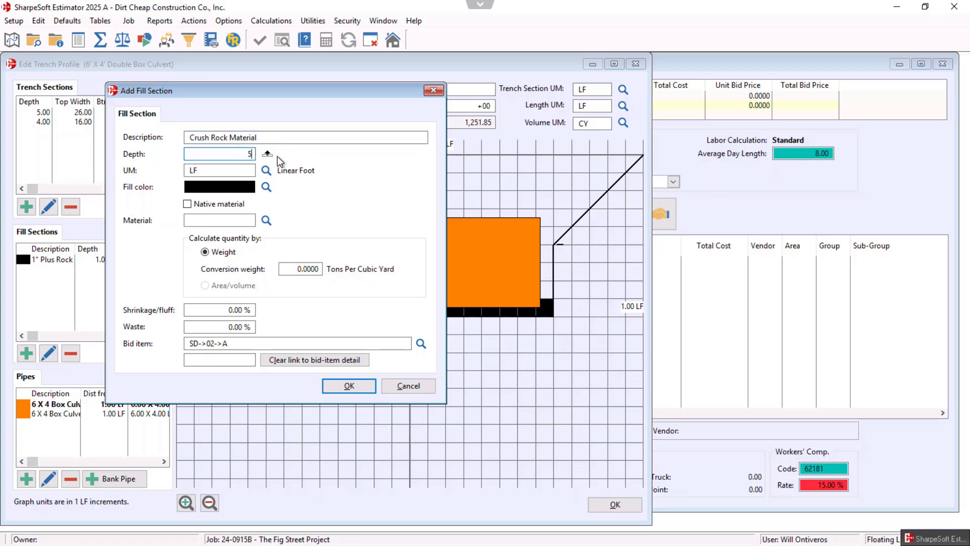
pyautogui.press('Tab')
pyautogui.click(266, 187)
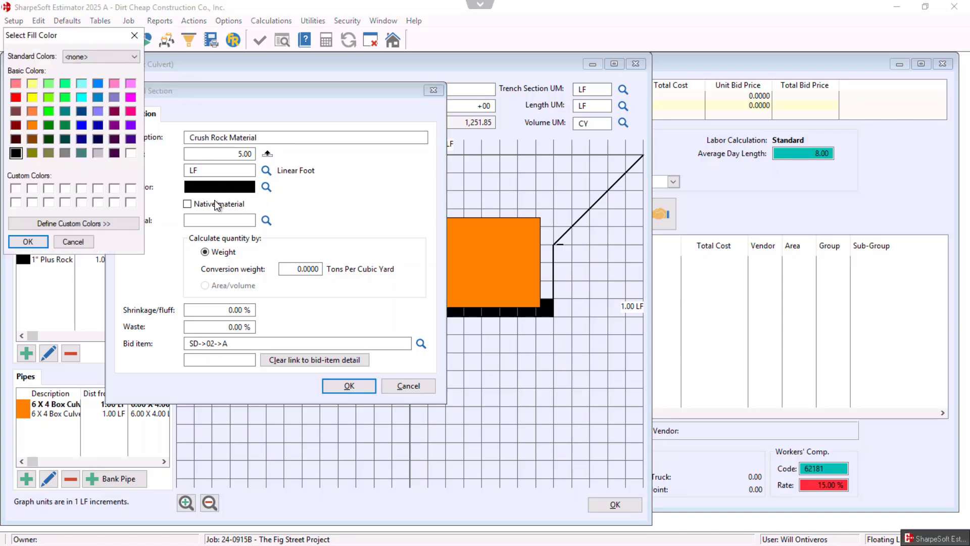
pyautogui.click(64, 154)
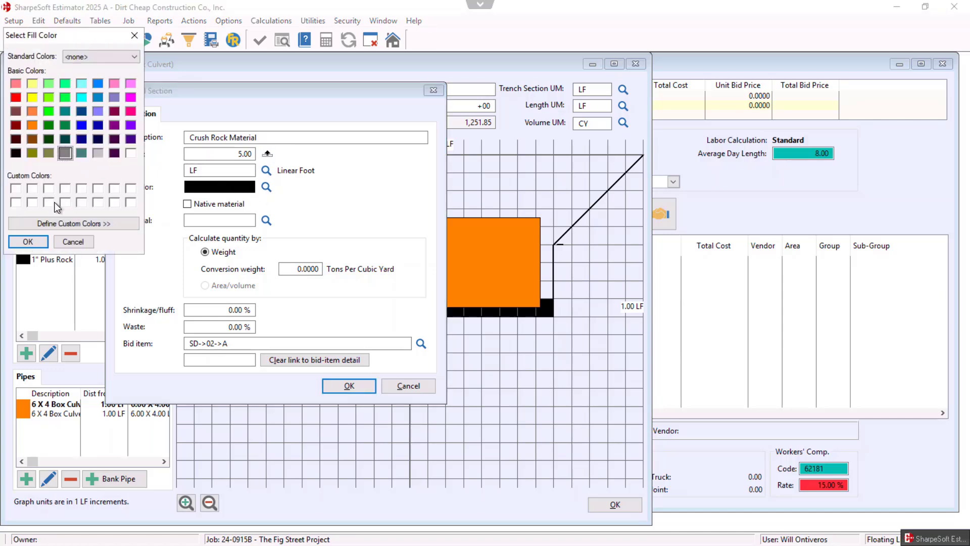
pyautogui.click(25, 242)
# Assign the 3/4" Crushed Rock material (3/4CR) from the AGG group's Rock sub-group to the fill section
pyautogui.click(266, 221)
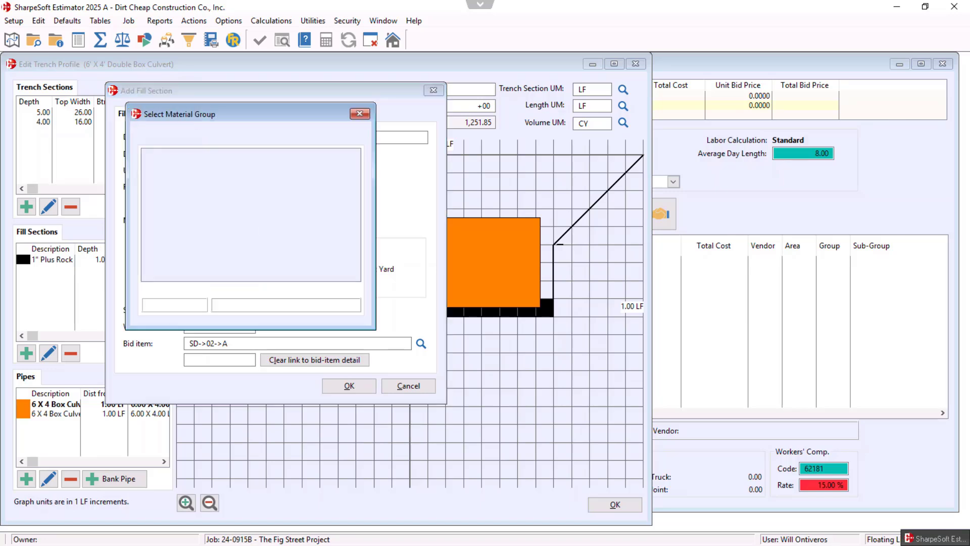
pyautogui.doubleClick(209, 169)
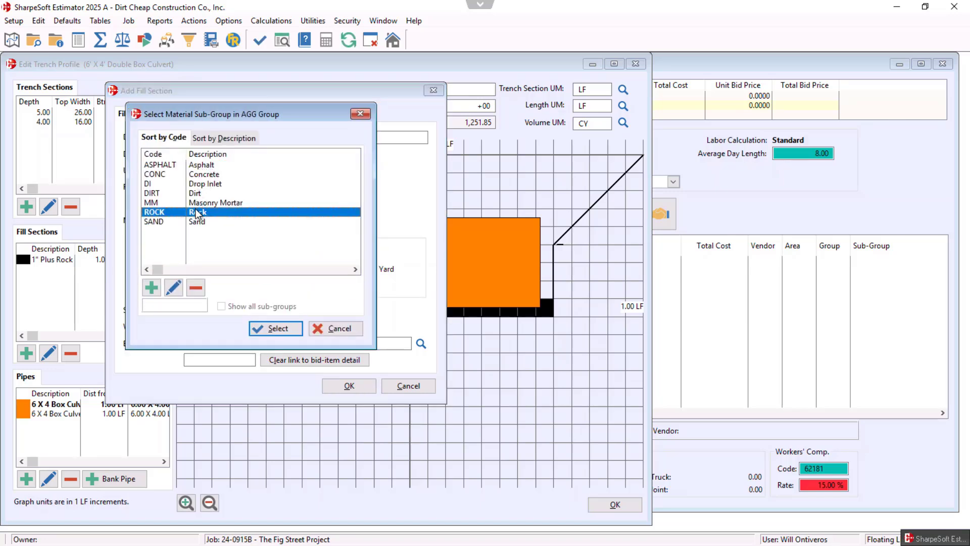
pyautogui.doubleClick(196, 213)
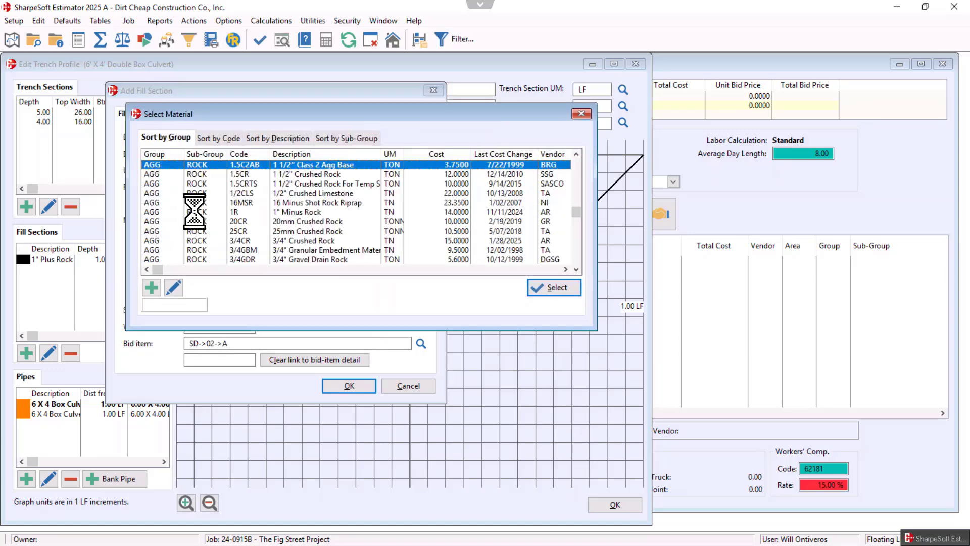
pyautogui.click(244, 242)
pyautogui.doubleClick(244, 242)
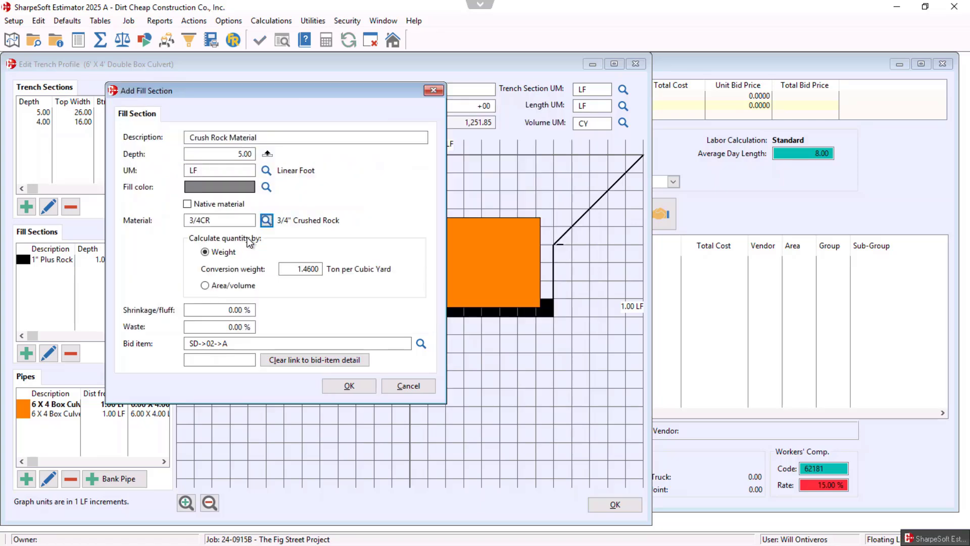
# Set the crushed rock's shrinkage/fluff and waste to 5% each, and save the fill section with the American Industries vendor cost
pyautogui.moveTo(225, 311); pyautogui.dragTo(258, 306)
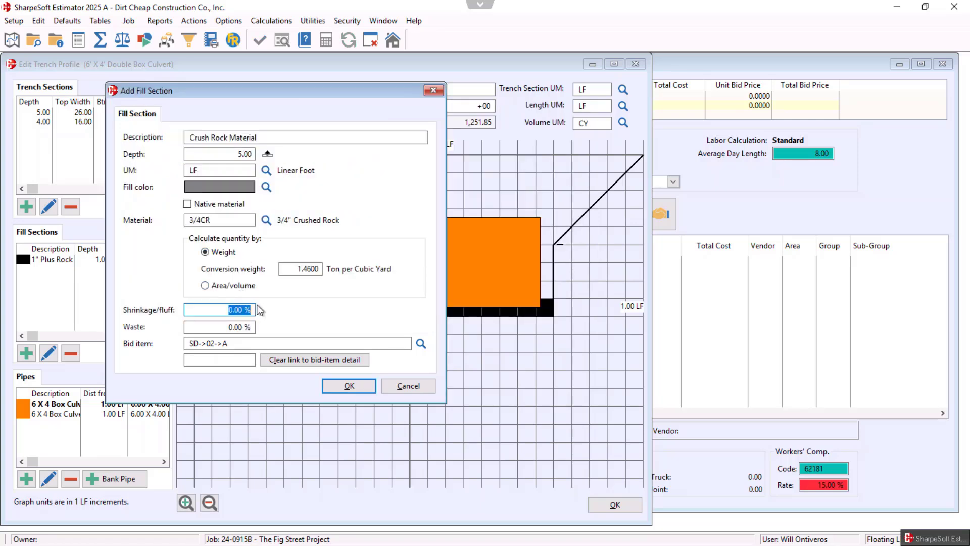
pyautogui.write('5')
pyautogui.press('Tab')
pyautogui.write('5')
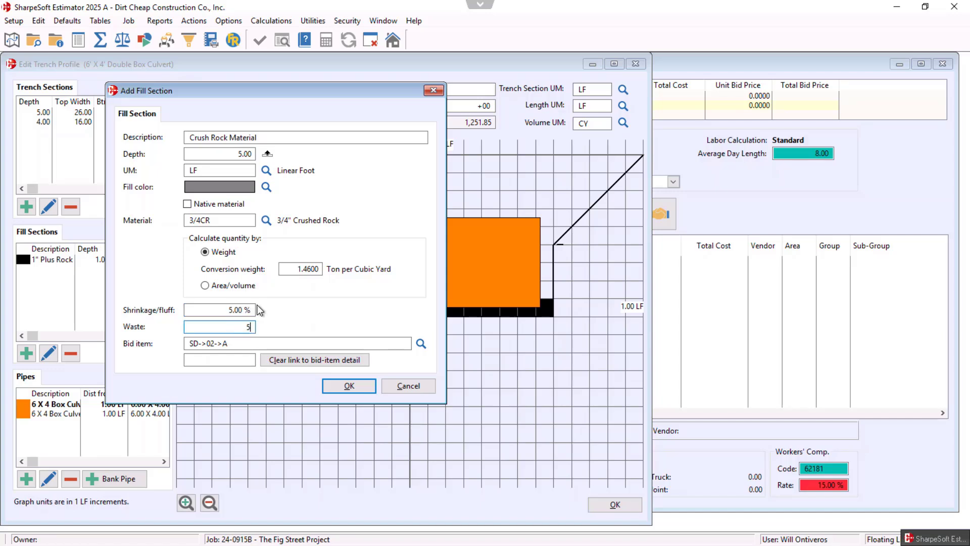
pyautogui.press('Tab')
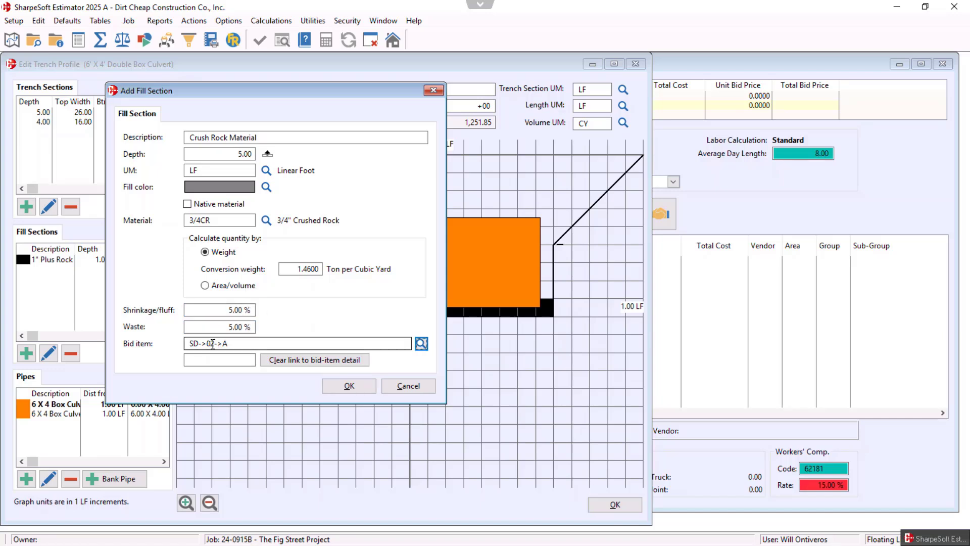
pyautogui.click(349, 386)
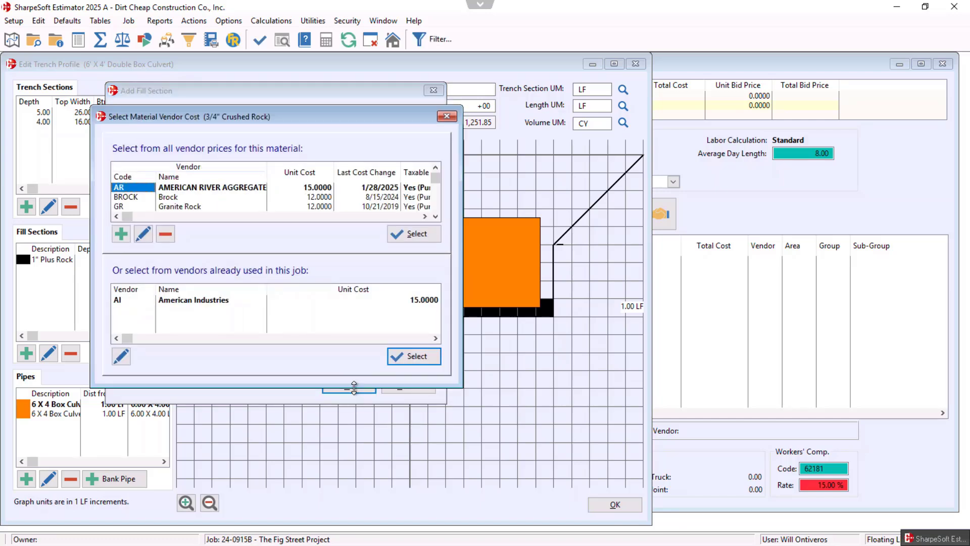
pyautogui.click(408, 361)
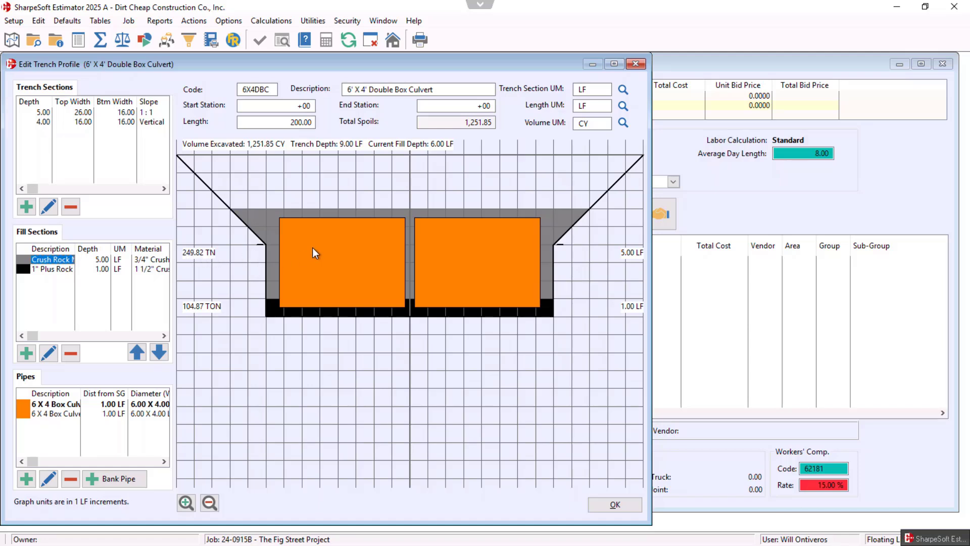
# Shift the left box culvert in the trench drawing slightly toward the left trench wall
pyautogui.moveTo(328, 247); pyautogui.dragTo(310, 256)
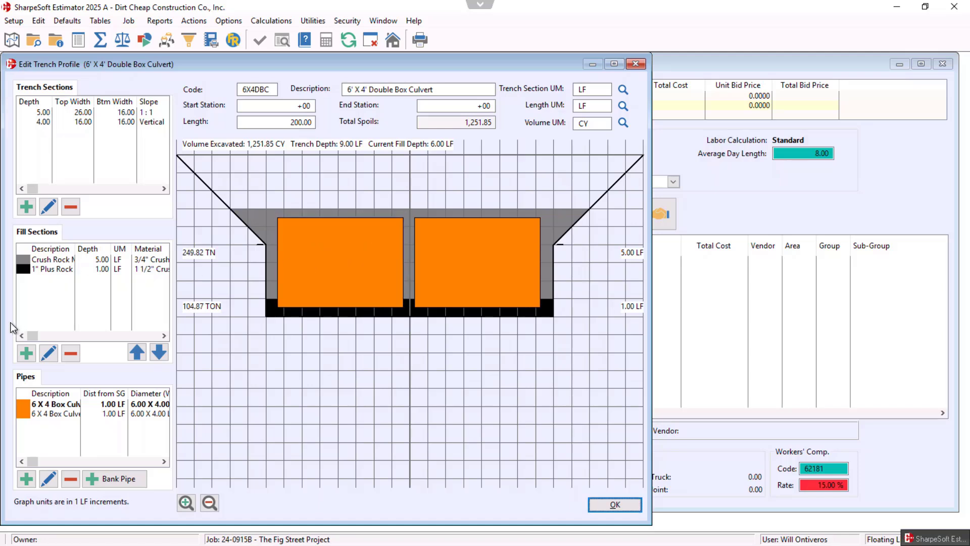
# Start a new fill section described as "Select Material" with a depth of 1.5 LF and a lime green fill color
pyautogui.click(27, 354)
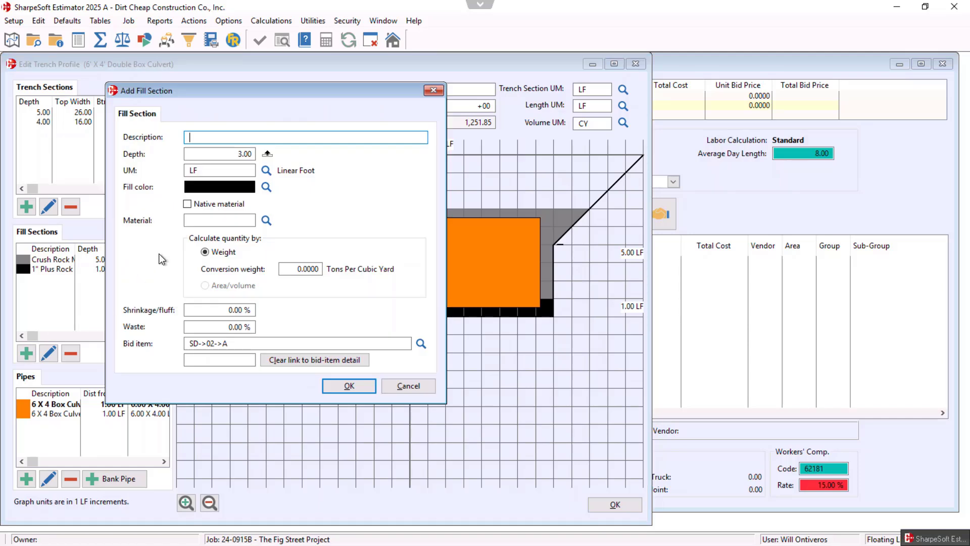
pyautogui.write('Select Material')
pyautogui.press('Tab')
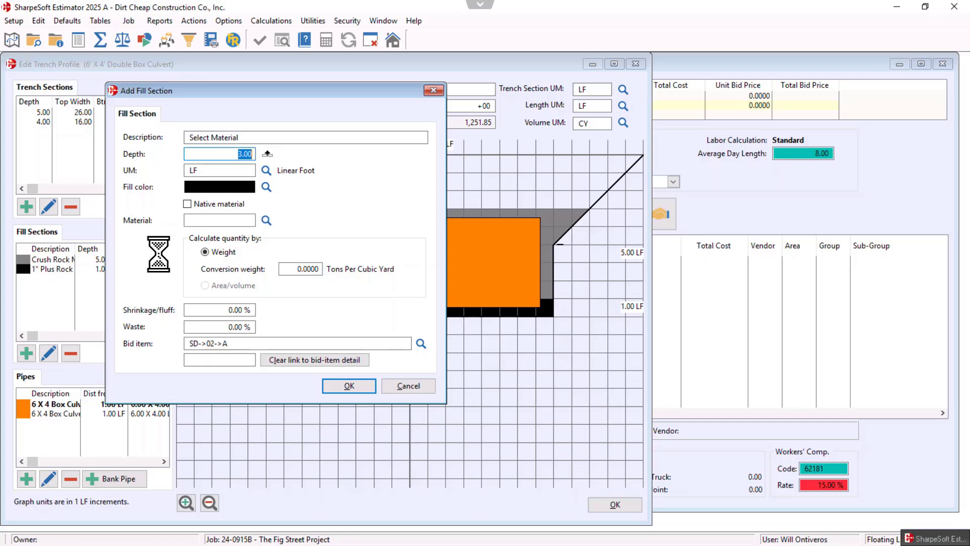
pyautogui.write('1.5')
pyautogui.press('Tab')
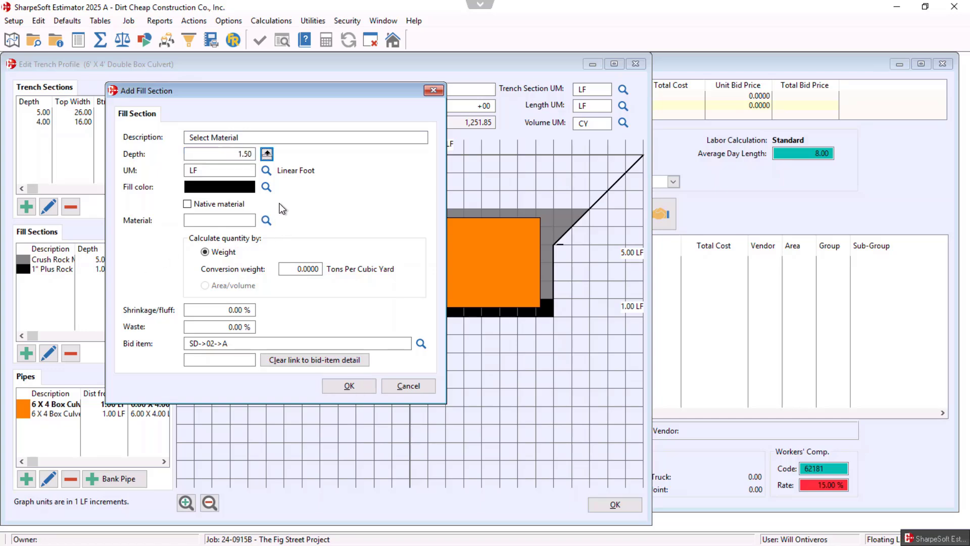
pyautogui.click(267, 187)
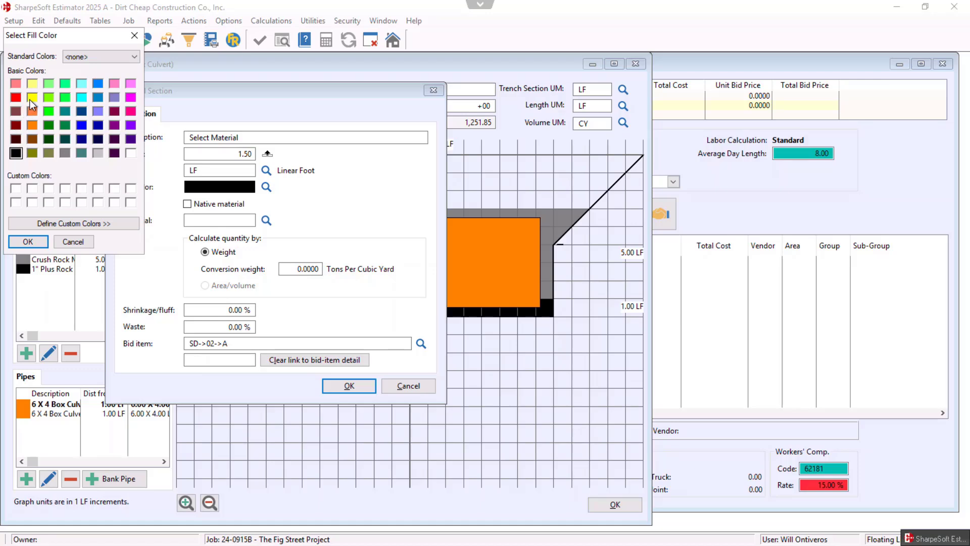
pyautogui.click(45, 97)
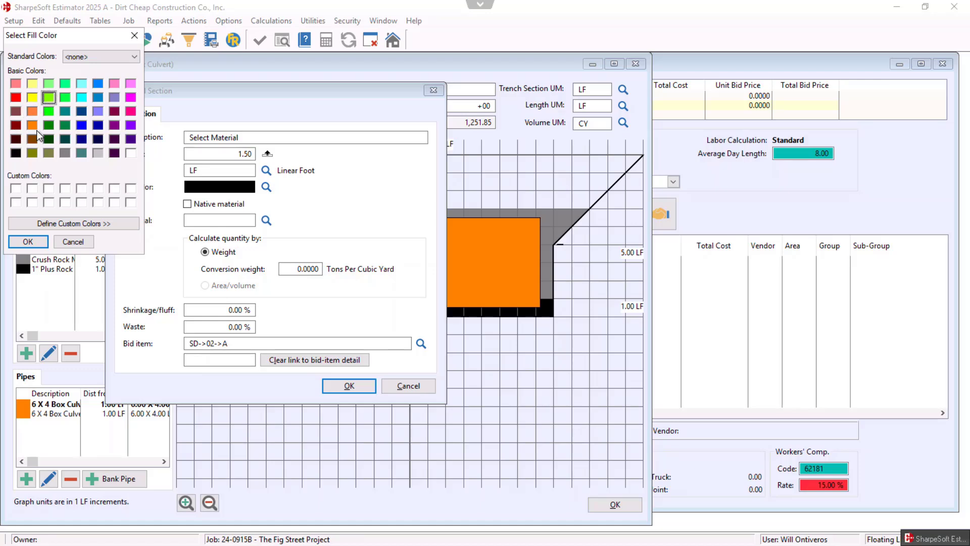
pyautogui.click(28, 242)
# Assign material S (SELECT MATERIAL), calculate its quantity by area/volume, and save the fill section with a vendor cost
pyautogui.click(206, 221)
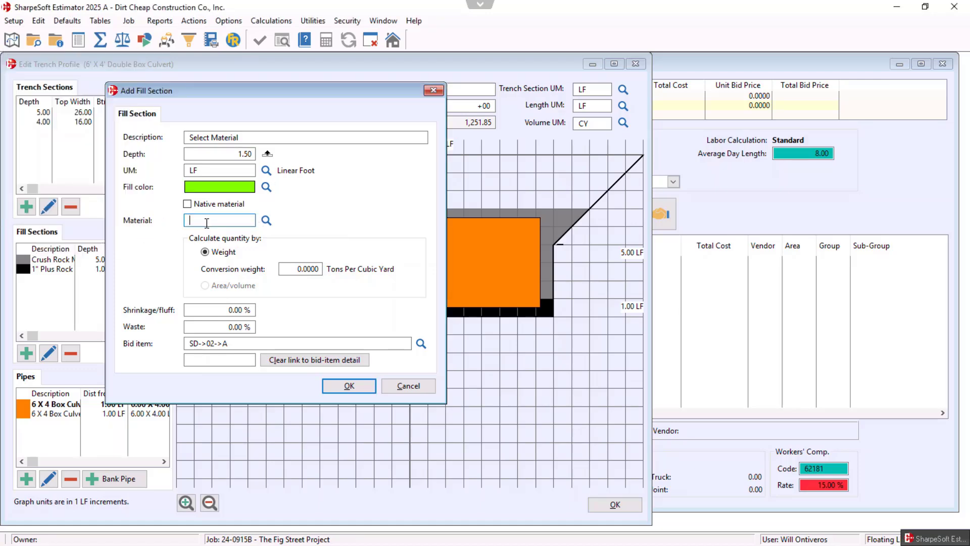
pyautogui.write('S')
pyautogui.press('Tab')
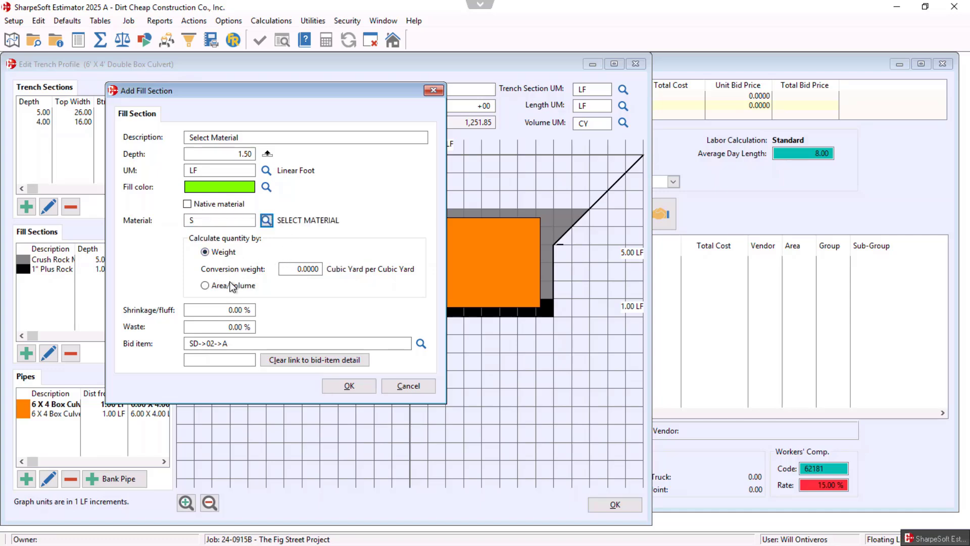
pyautogui.click(230, 287)
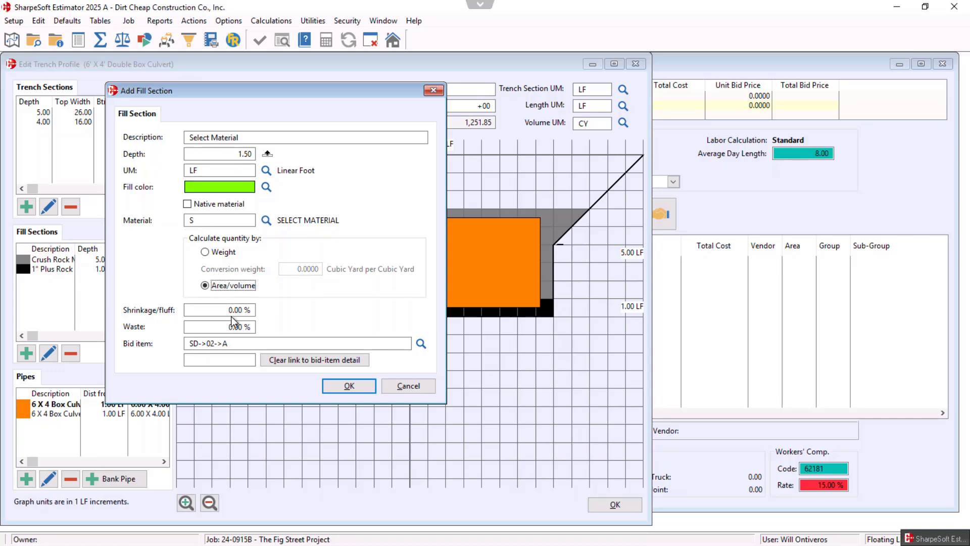
pyautogui.click(338, 386)
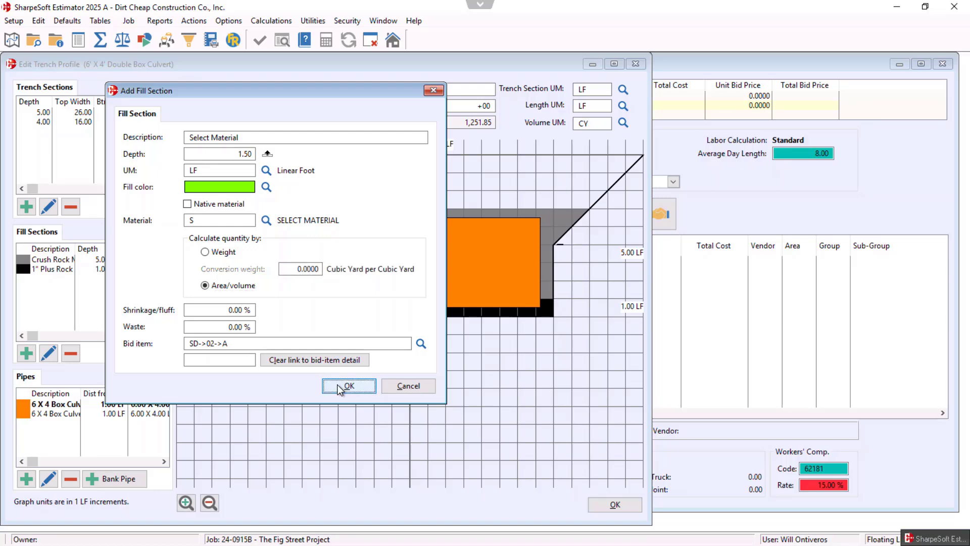
pyautogui.click(407, 356)
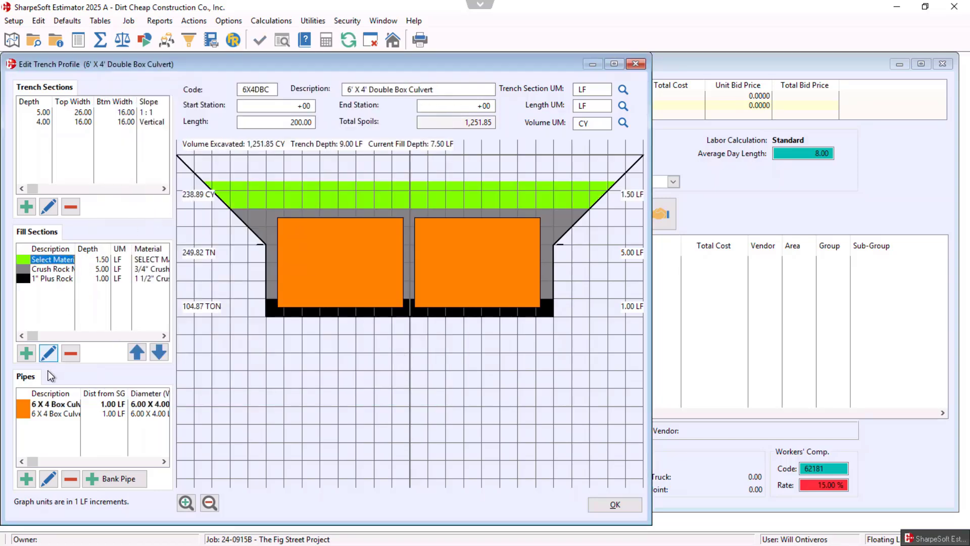
# Add a fill section described as "Native Material" with a reddish-brown fill color, marked as native material, for the remaining 1.5 LF
pyautogui.click(26, 354)
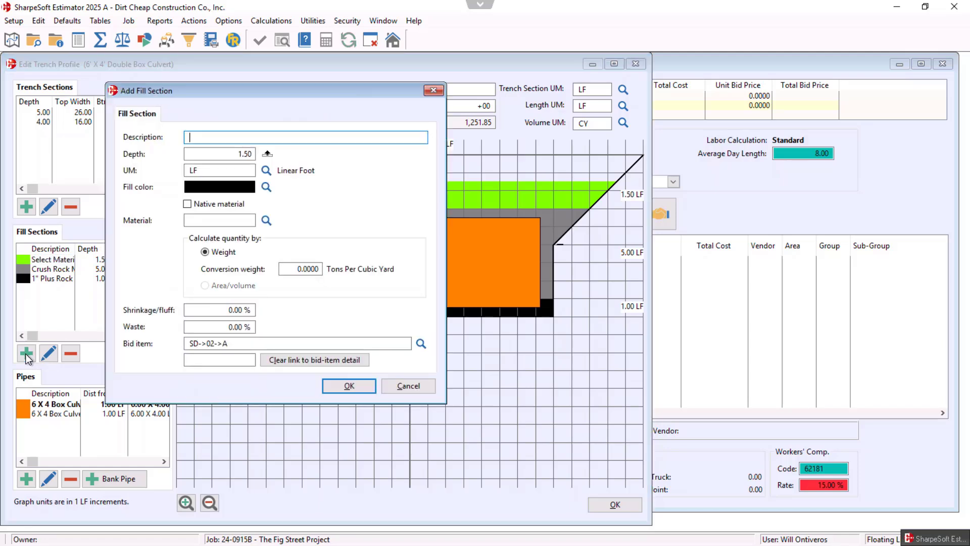
pyautogui.write('Native Material')
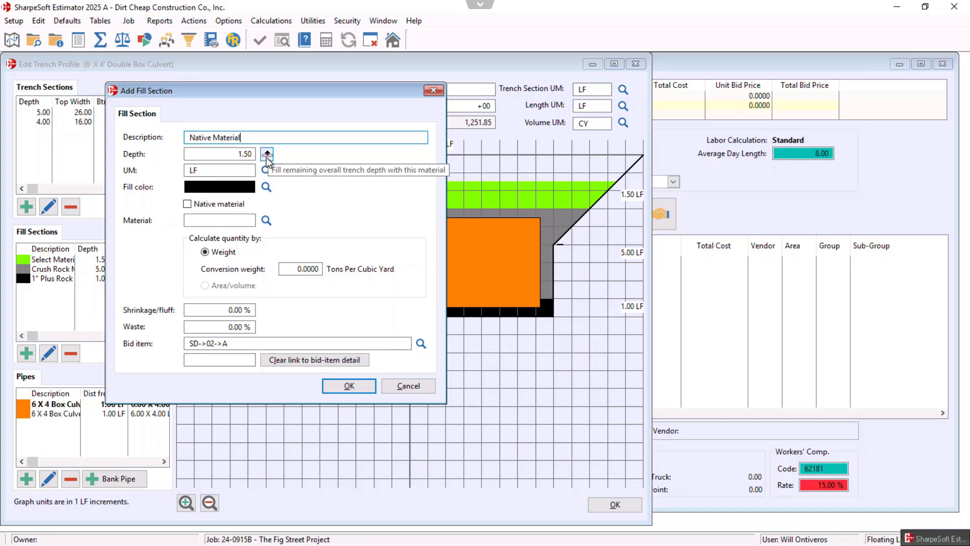
pyautogui.click(266, 188)
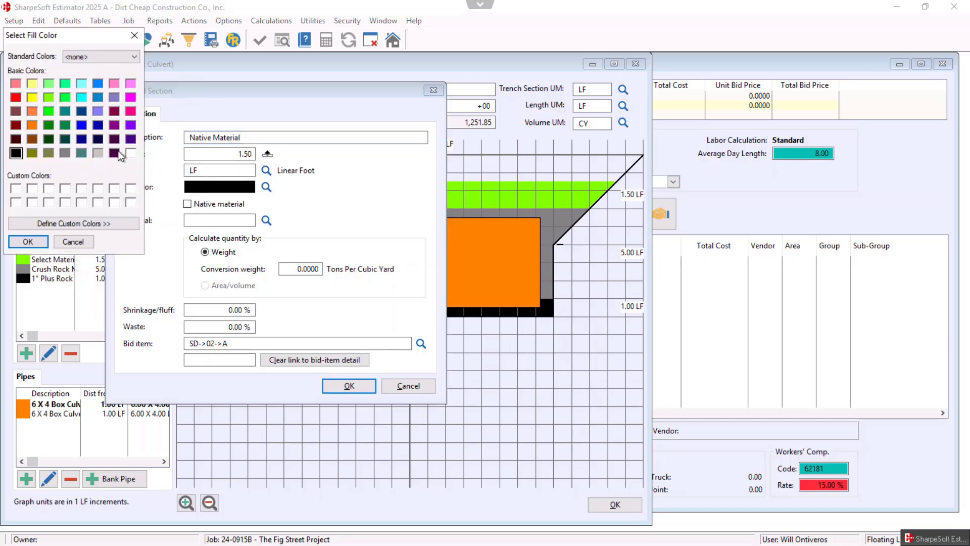
pyautogui.click(15, 112)
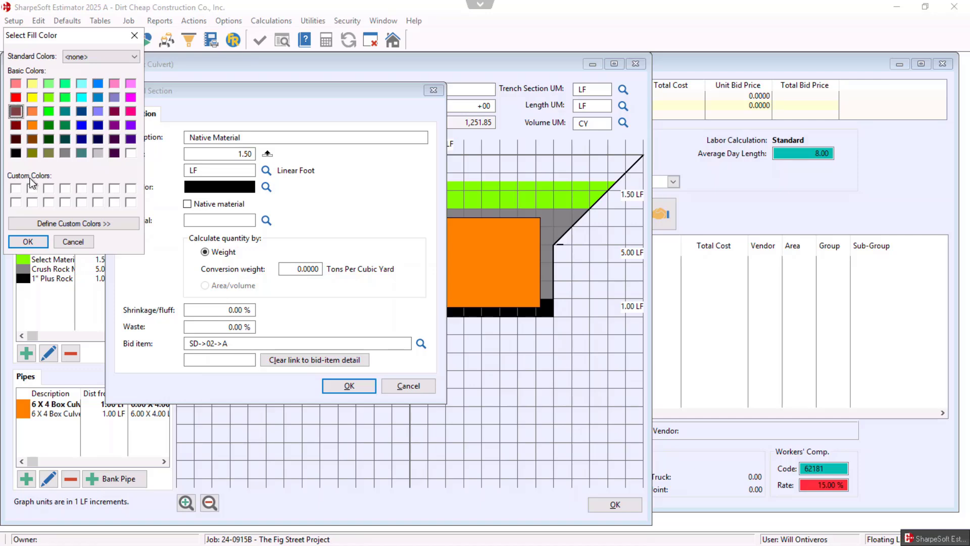
pyautogui.click(28, 242)
pyautogui.click(208, 205)
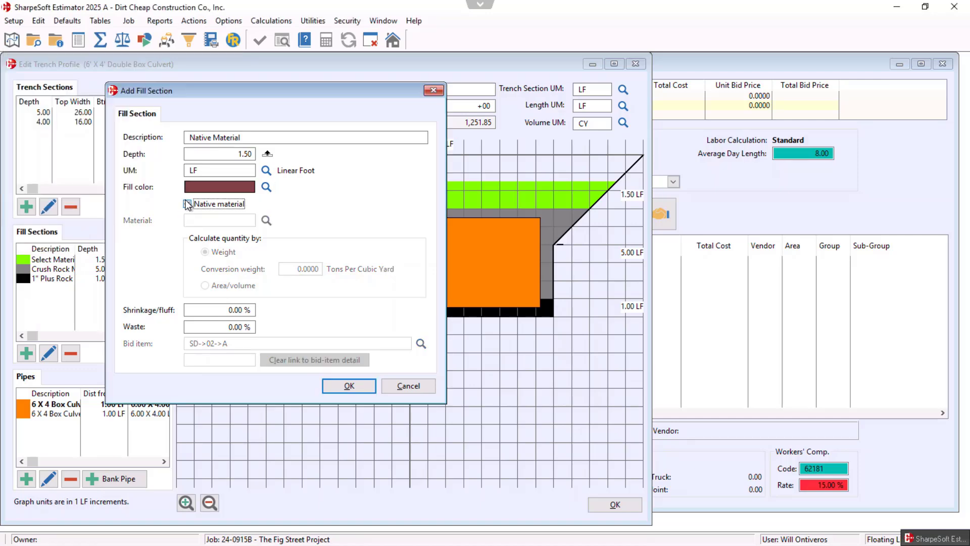
pyautogui.click(350, 386)
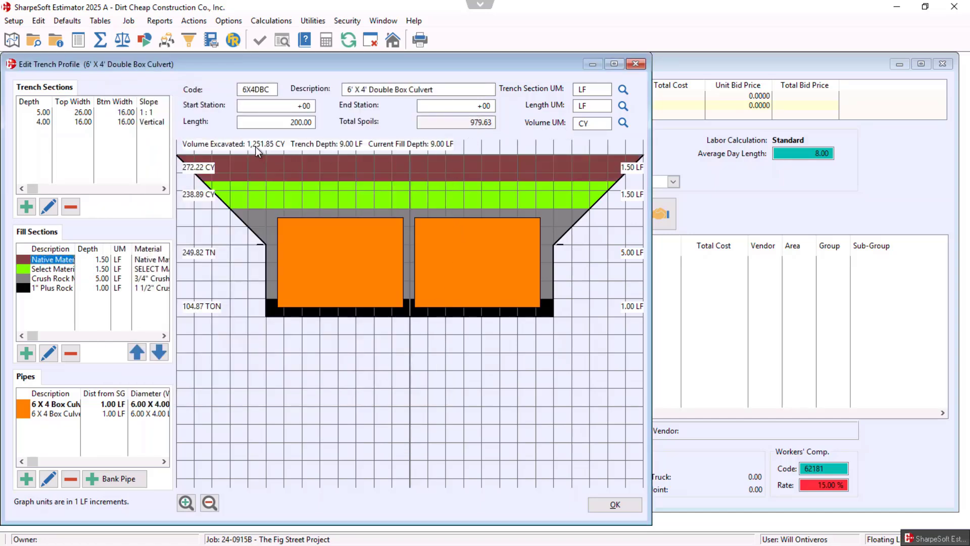
# Move the Select Material fill section above Native Material and save the trench profile, returning to the job bid items
pyautogui.moveTo(460, 122); pyautogui.dragTo(499, 131)
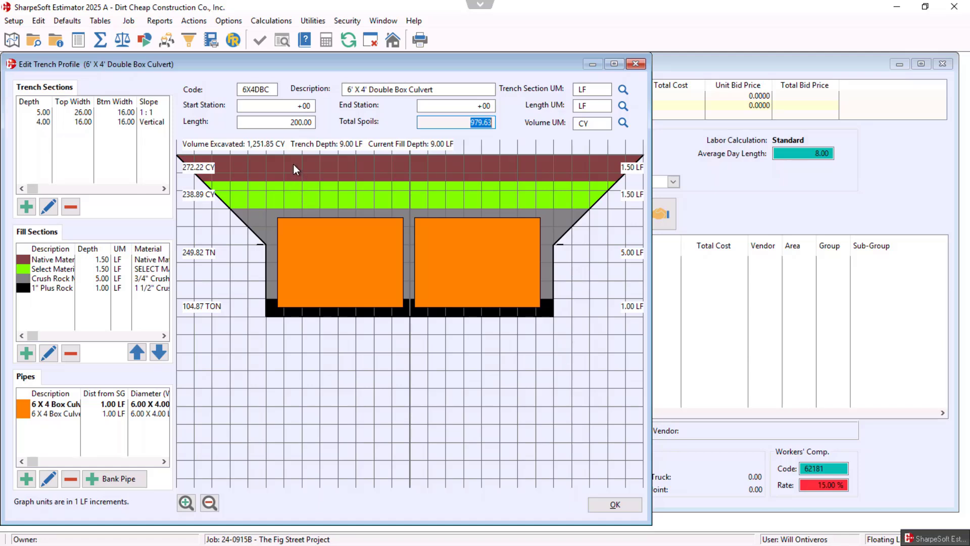
pyautogui.click(56, 268)
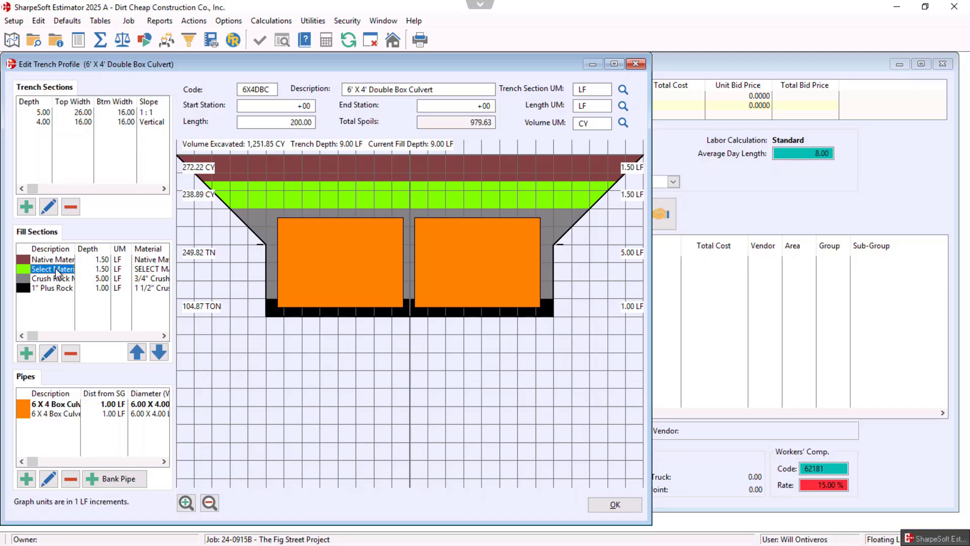
pyautogui.click(137, 353)
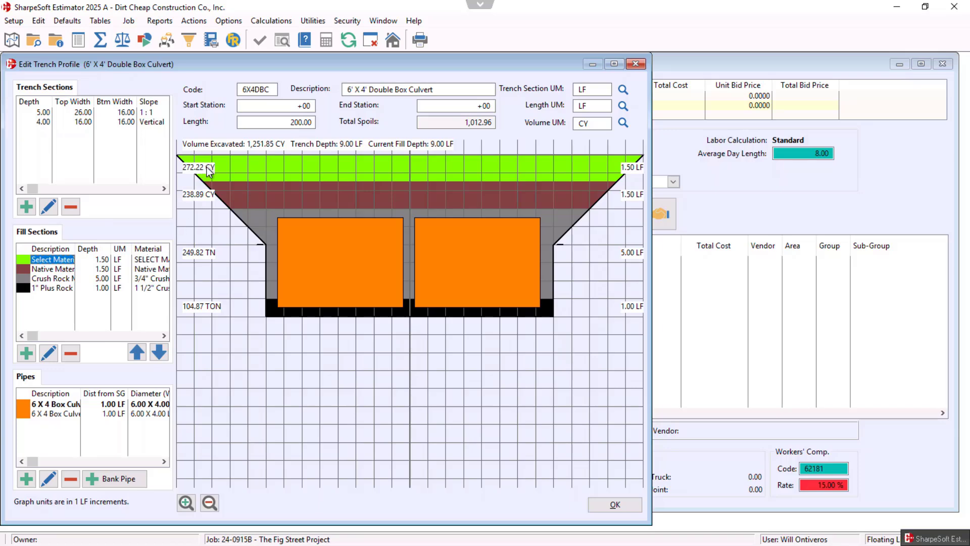
pyautogui.click(616, 506)
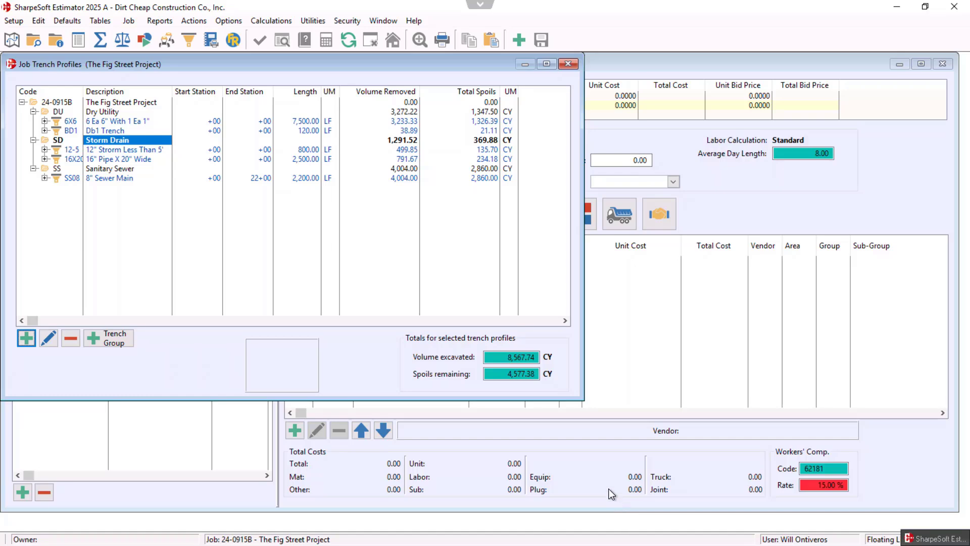
pyautogui.click(566, 64)
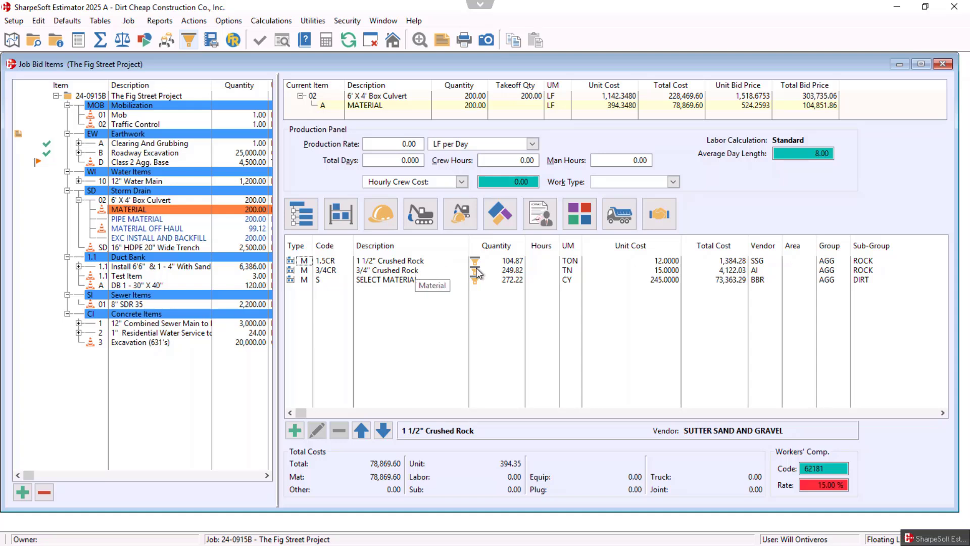
# Open the double box culvert trench profile from the Pipe Material sub-item, set its length to 220 LF, and save it
pyautogui.moveTo(510, 274)
pyautogui.press('Escape')
pyautogui.click(399, 160)
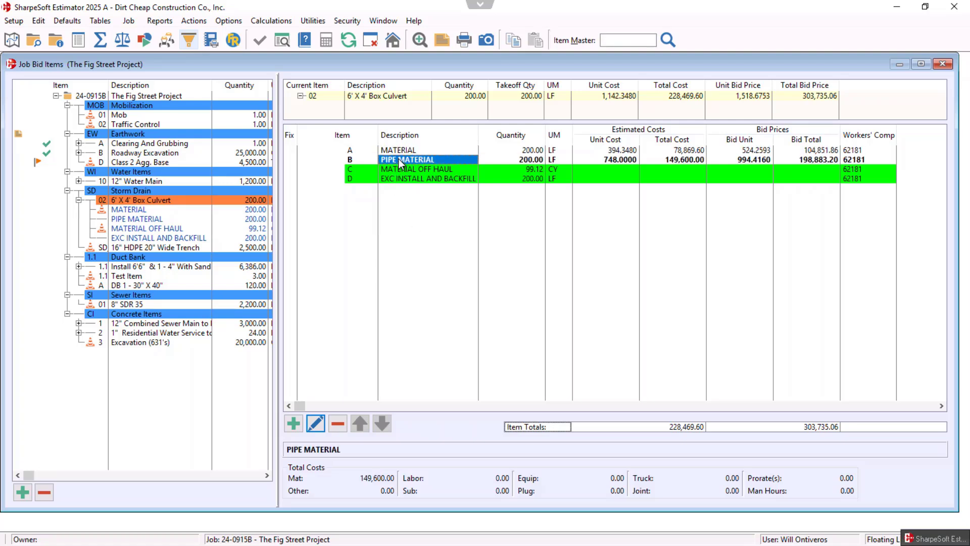
pyautogui.doubleClick(399, 159)
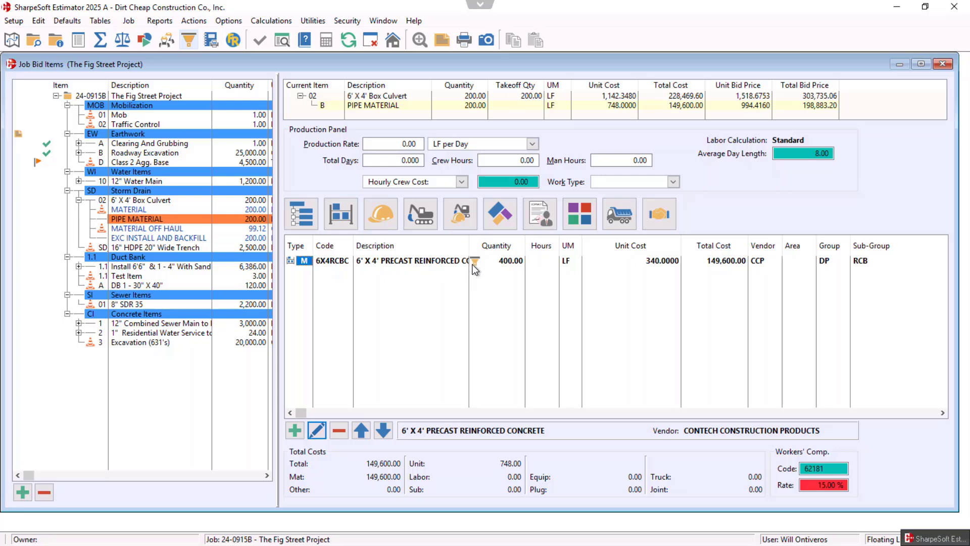
pyautogui.moveTo(475, 267)
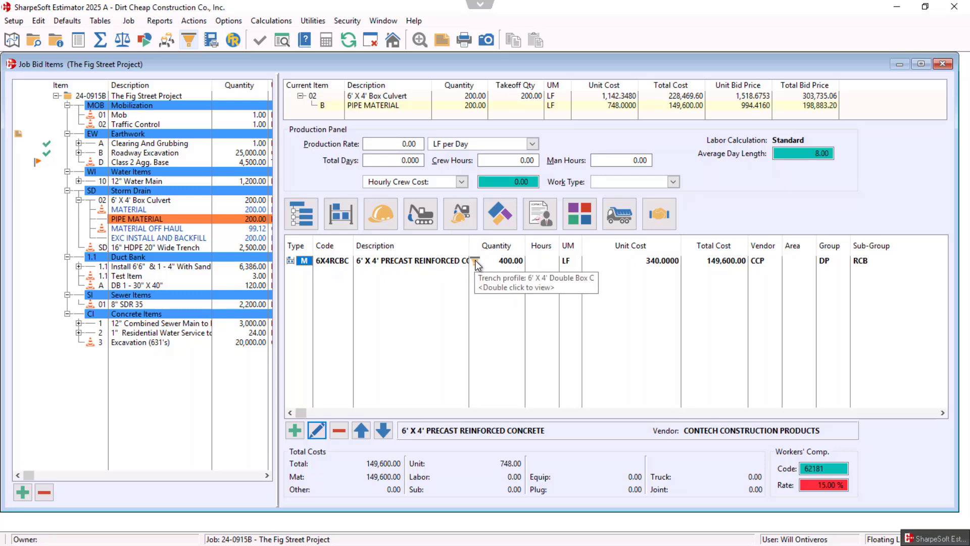
pyautogui.doubleClick(475, 262)
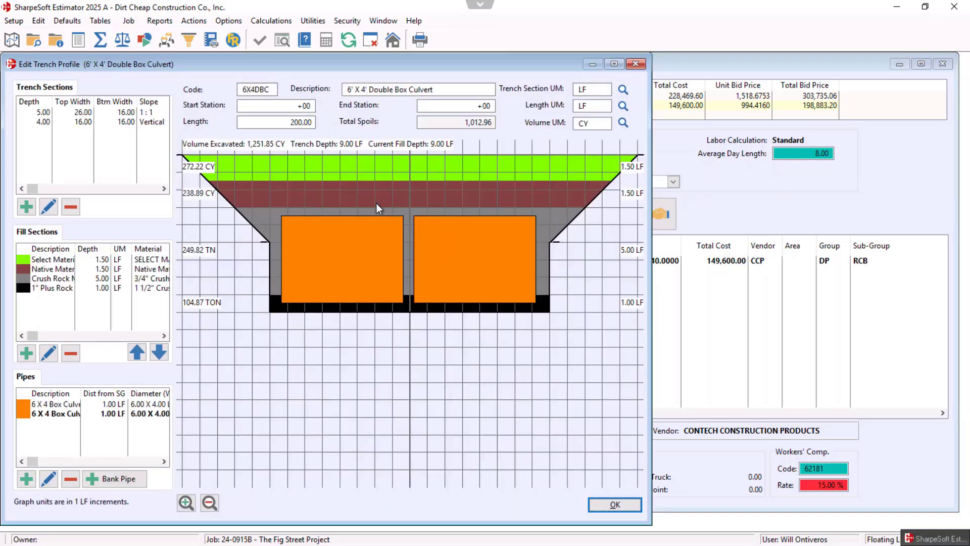
pyautogui.moveTo(280, 126); pyautogui.dragTo(325, 125)
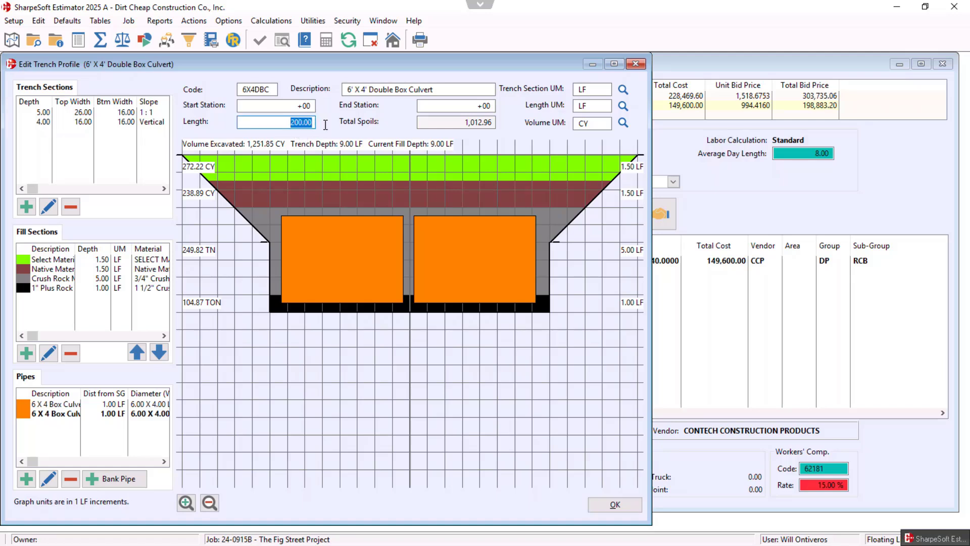
pyautogui.write('220')
pyautogui.click(609, 504)
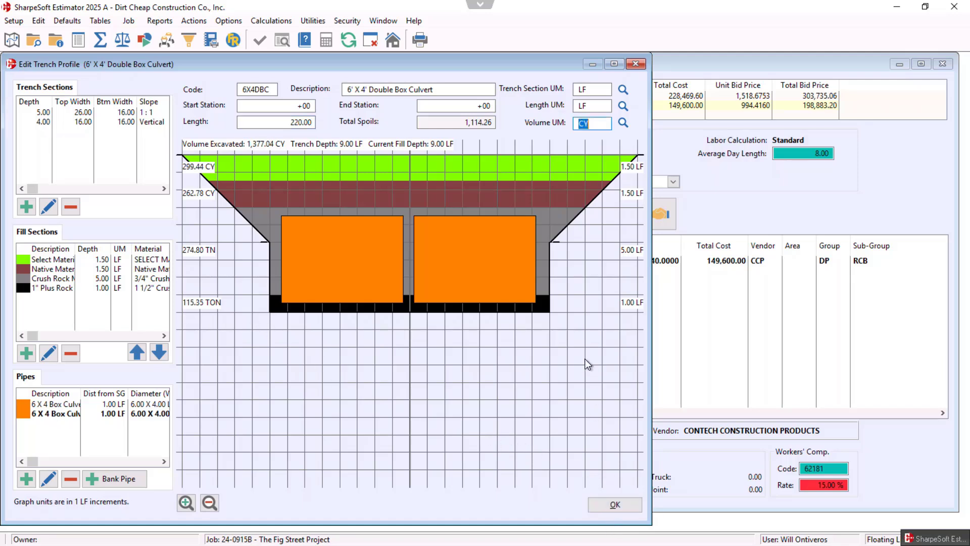
pyautogui.click(621, 505)
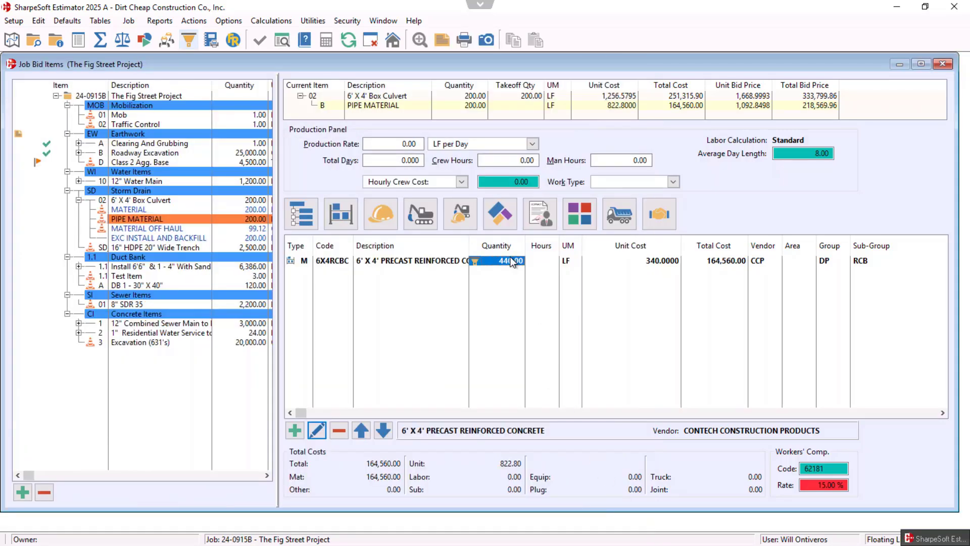
# Reopen the trench profile from Select Material in the Material sub-item and set its length to 200 LF
pyautogui.press('Escape')
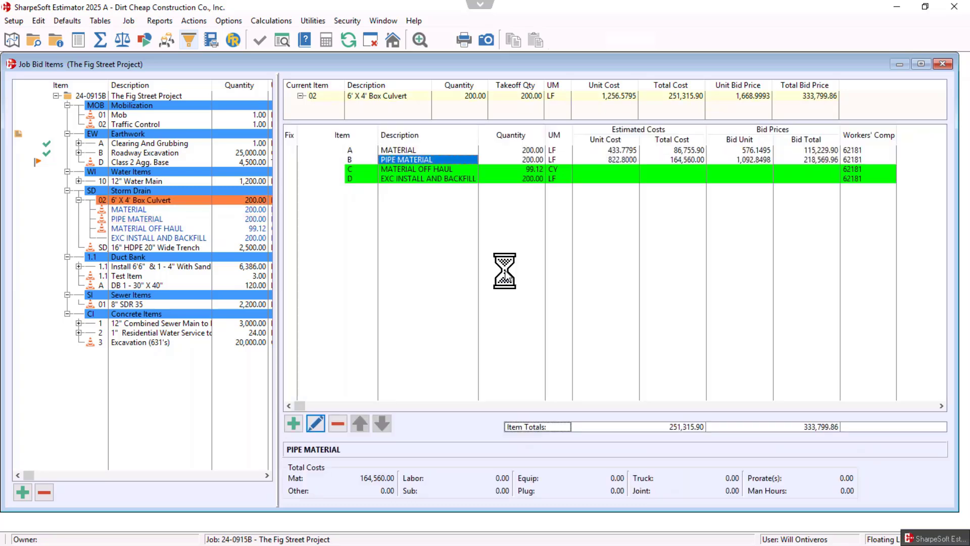
pyautogui.doubleClick(400, 151)
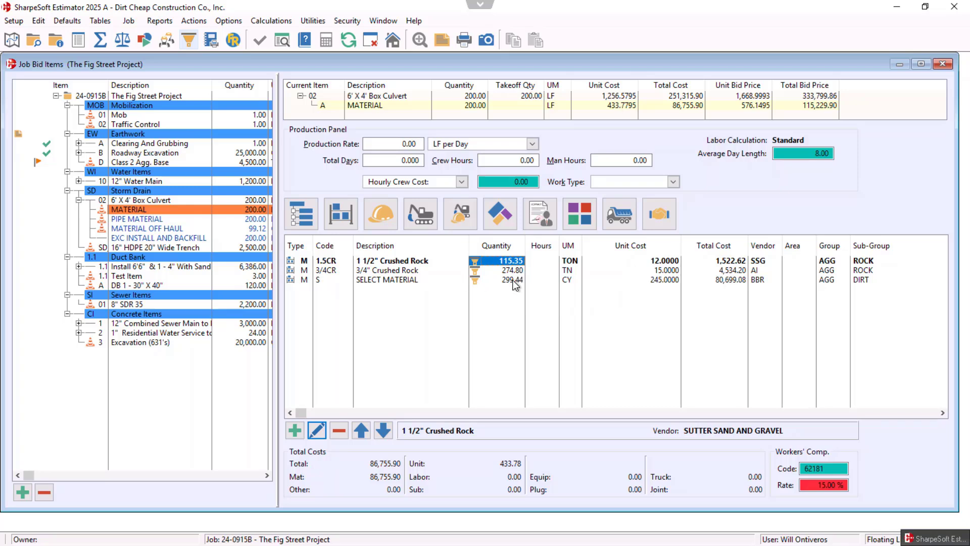
pyautogui.doubleClick(475, 279)
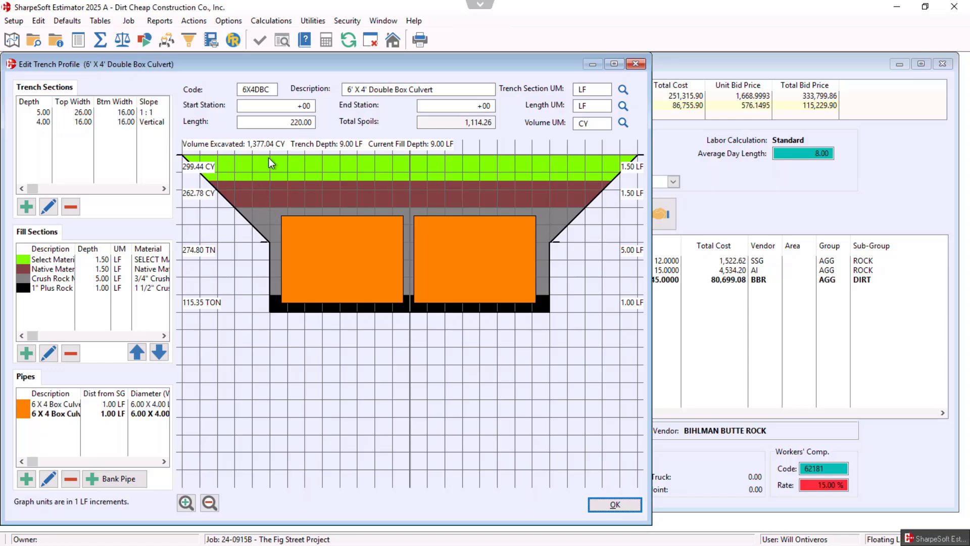
pyautogui.click(313, 122)
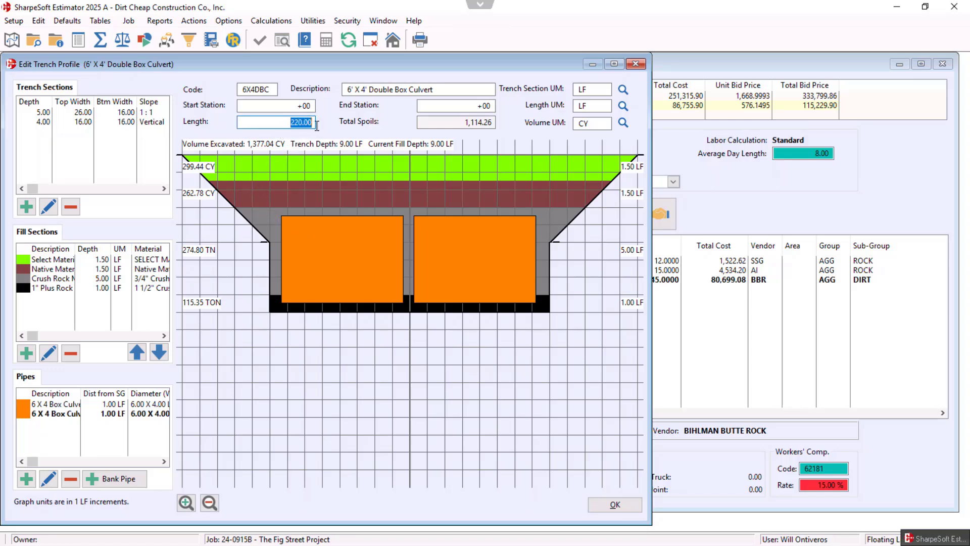
pyautogui.write('2')
pyautogui.press('Tab')
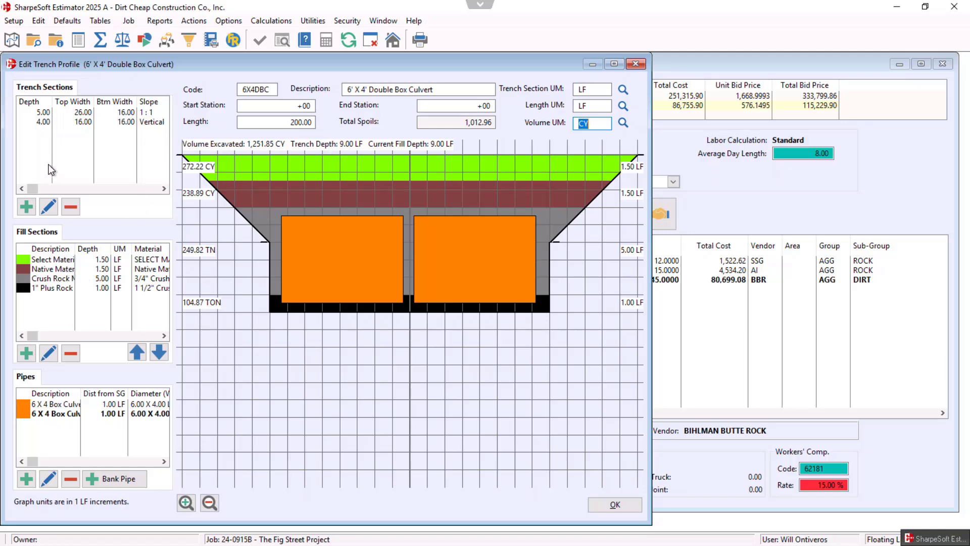
# Set the slope of the 5 LF deep trench section to 0.50 vertical to 1 horizontal and save the trench profile
pyautogui.doubleClick(45, 113)
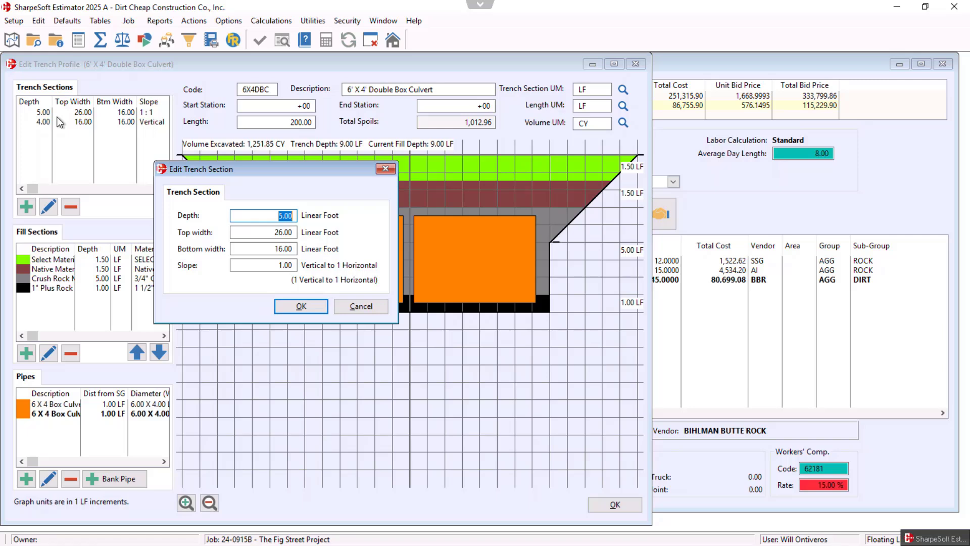
pyautogui.click(285, 265)
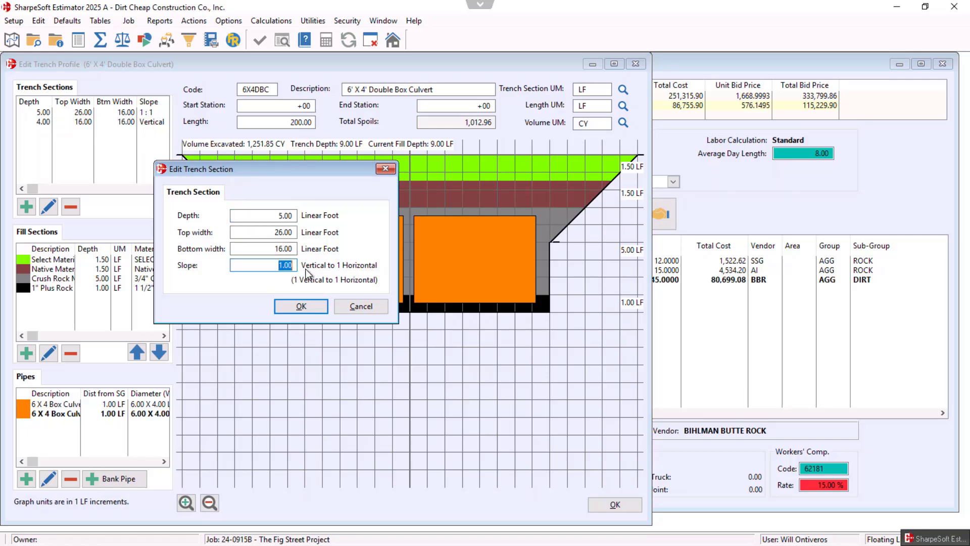
pyautogui.press('BackSpace')
pyautogui.click(302, 306)
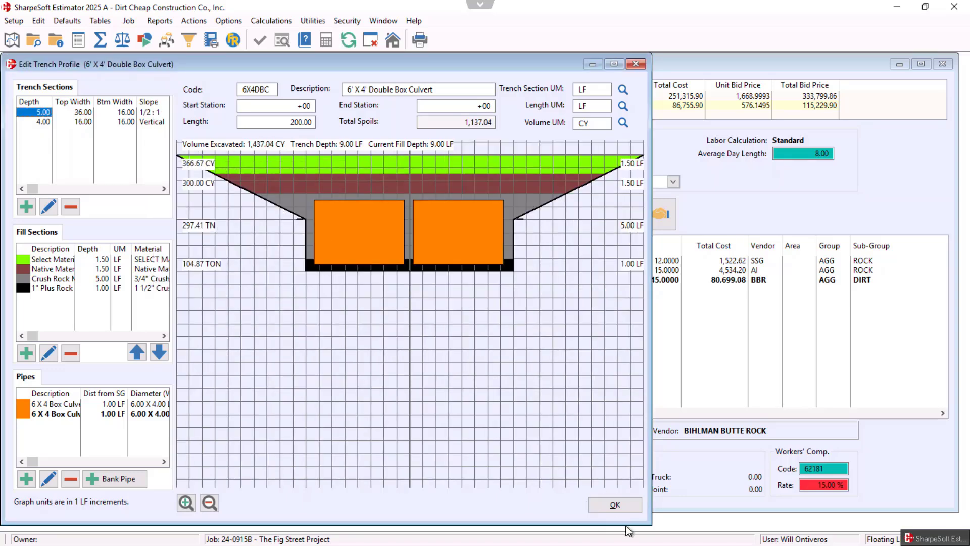
pyautogui.click(622, 505)
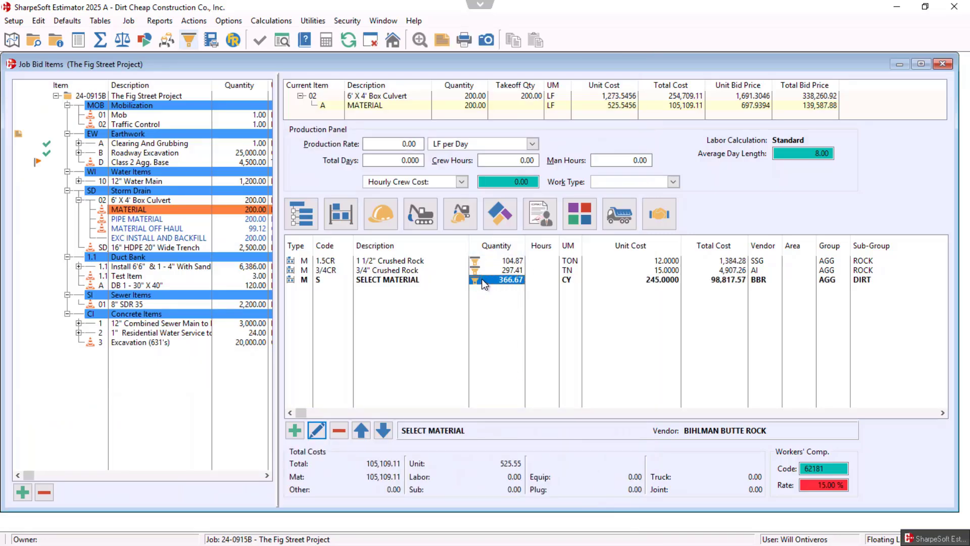
pyautogui.moveTo(484, 284)
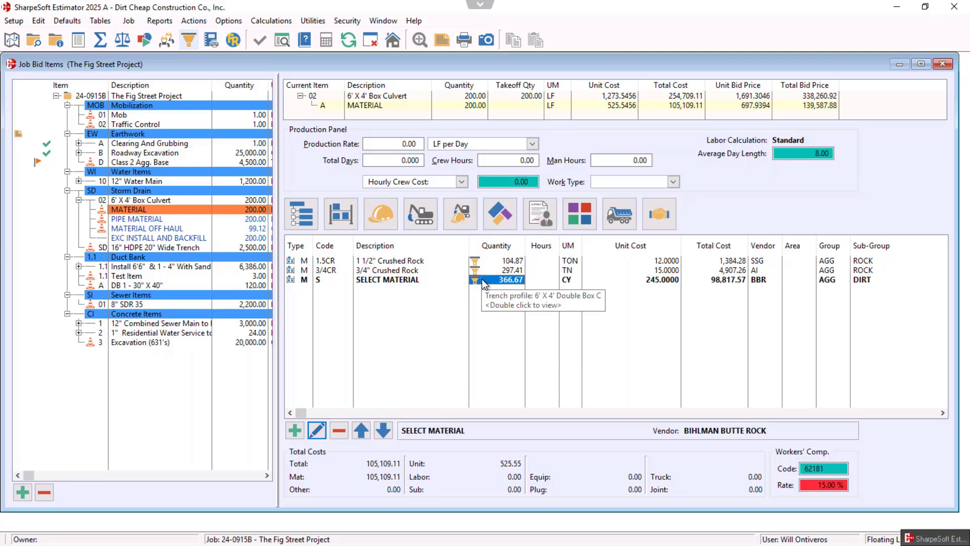
# Reopen the trench profile from the Pipe Material sub-item, set the upper trench section's slope to 1.00, save, and return to the sub-item list
pyautogui.press('Escape')
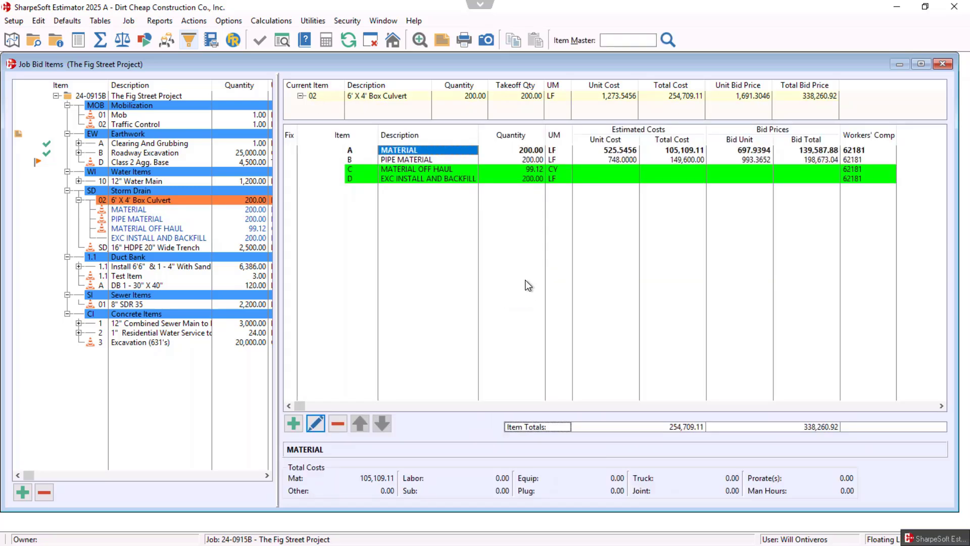
pyautogui.doubleClick(409, 158)
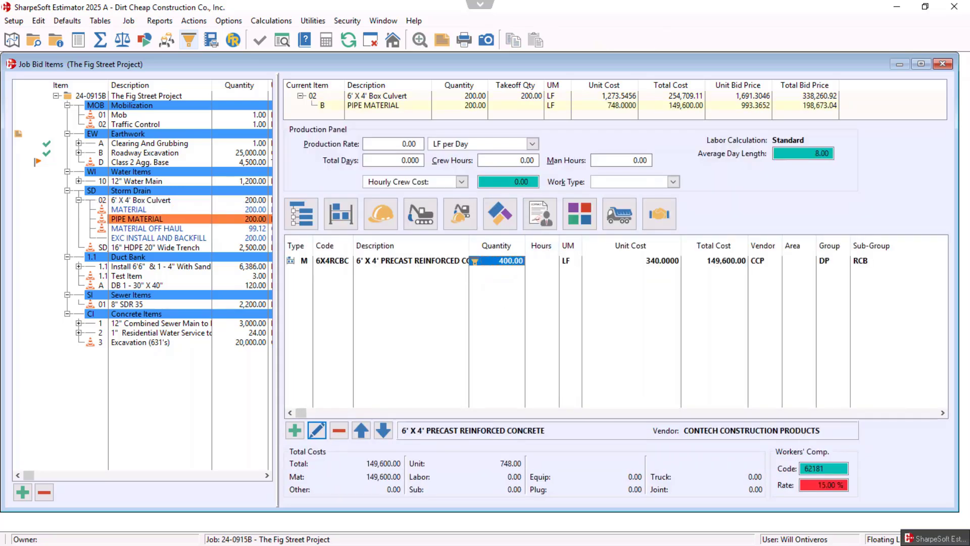
pyautogui.doubleClick(475, 261)
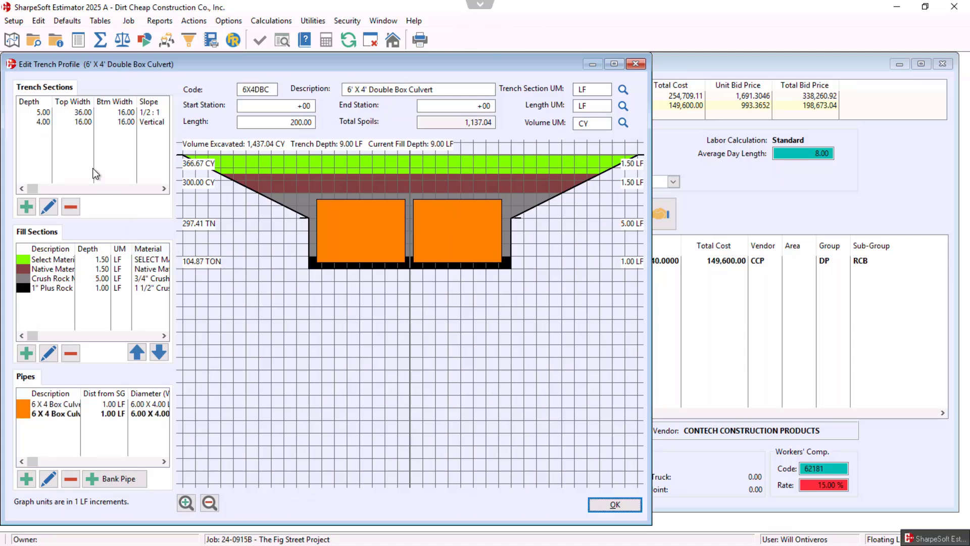
pyautogui.click(42, 124)
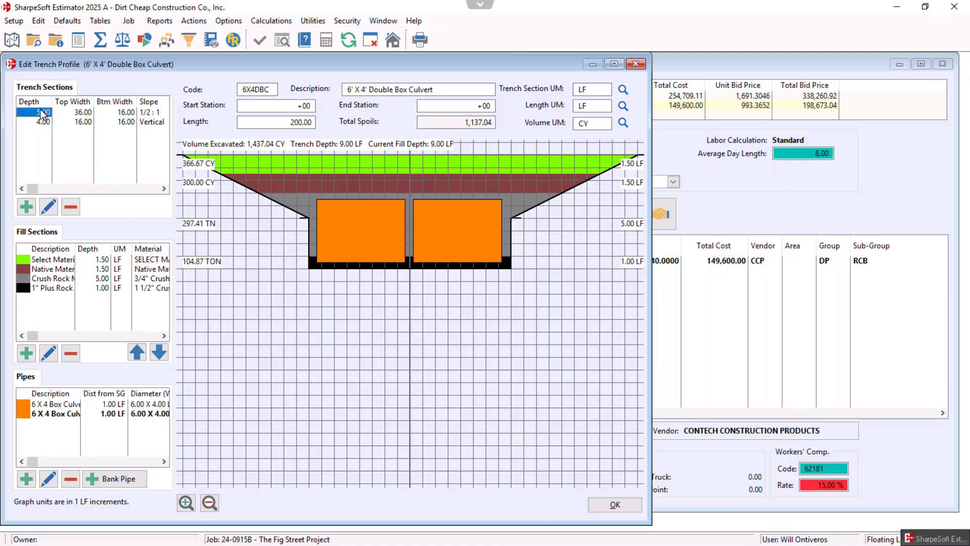
pyautogui.doubleClick(41, 109)
pyautogui.moveTo(270, 260); pyautogui.dragTo(318, 259)
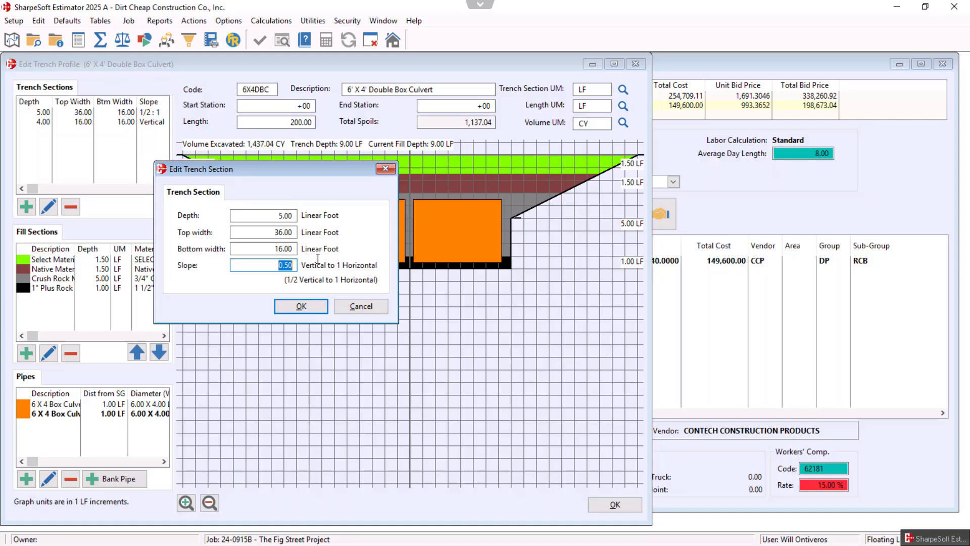
pyautogui.write('1.')
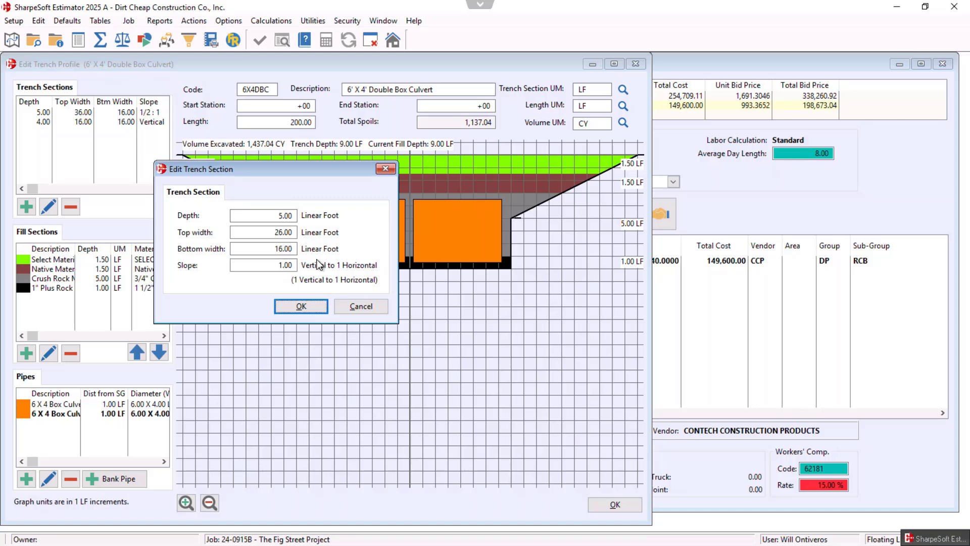
pyautogui.click(309, 308)
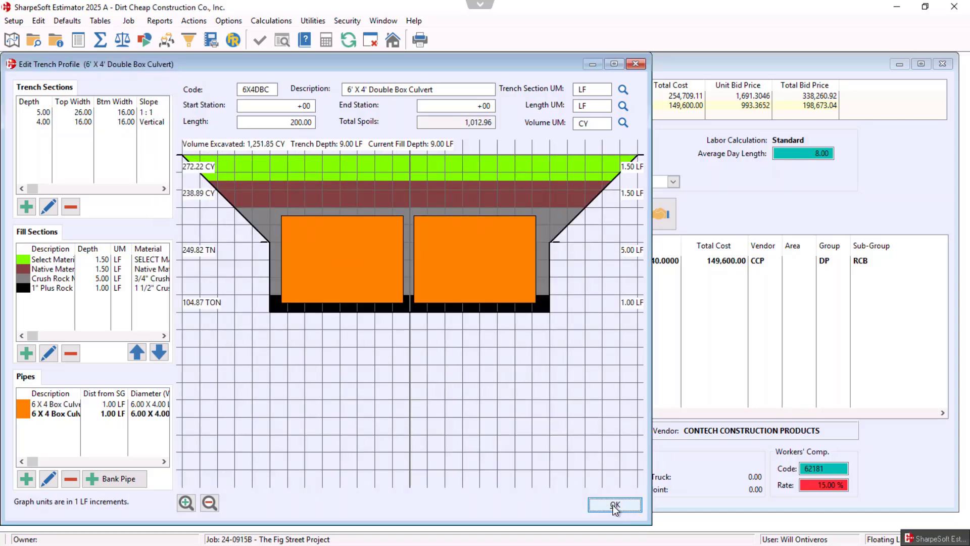
pyautogui.click(614, 505)
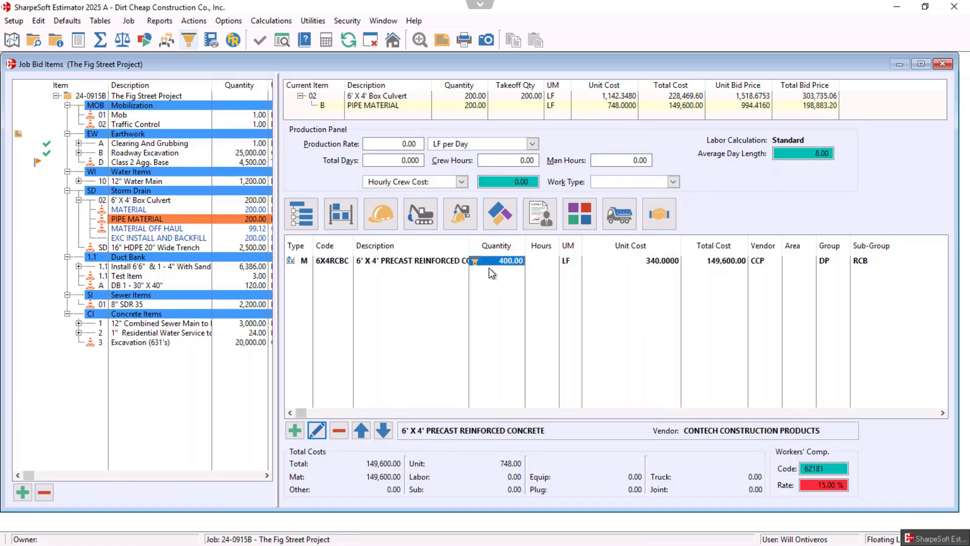
pyautogui.press('Escape')
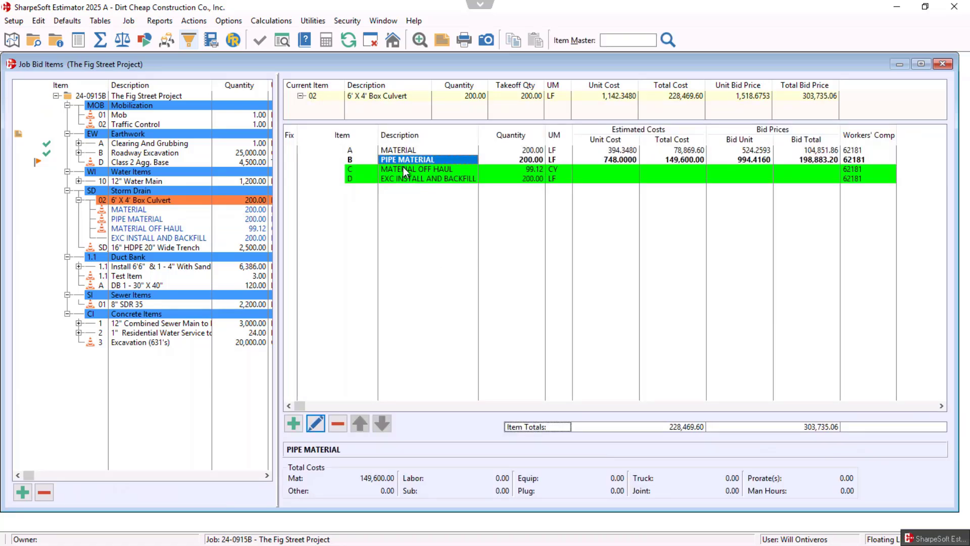
# Check the total spoils in the trench profile linked to Pipe Material for use as the Material Off Haul quantity
pyautogui.click(420, 169)
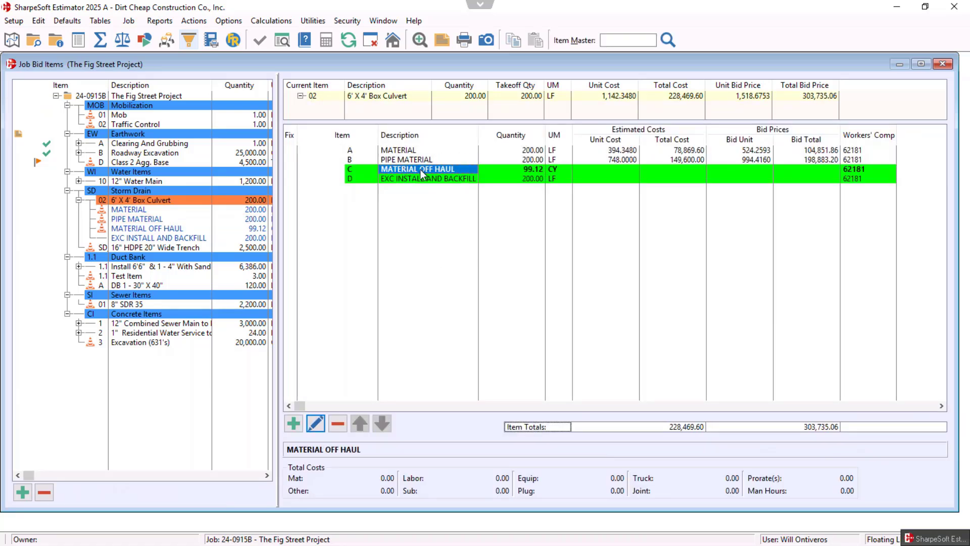
pyautogui.click(533, 169)
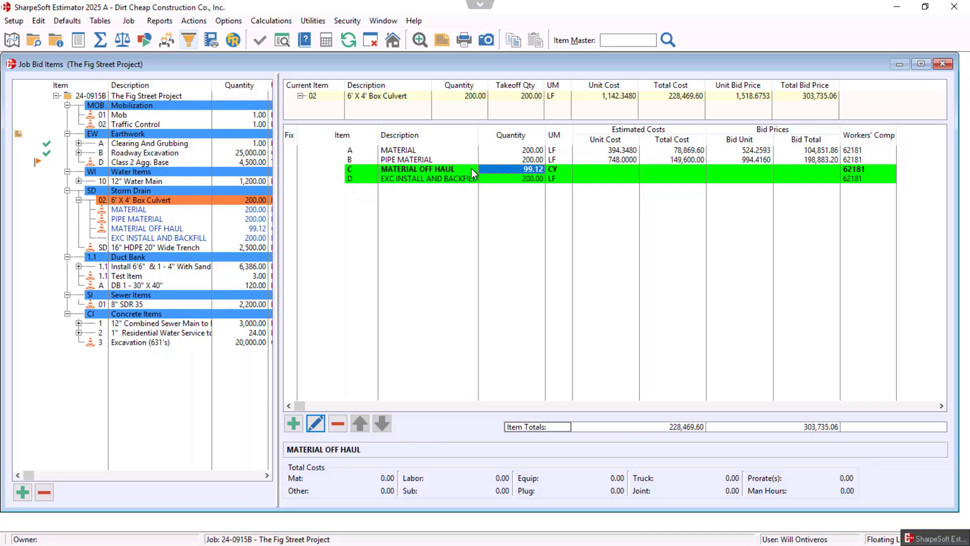
pyautogui.click(411, 160)
pyautogui.doubleClick(412, 163)
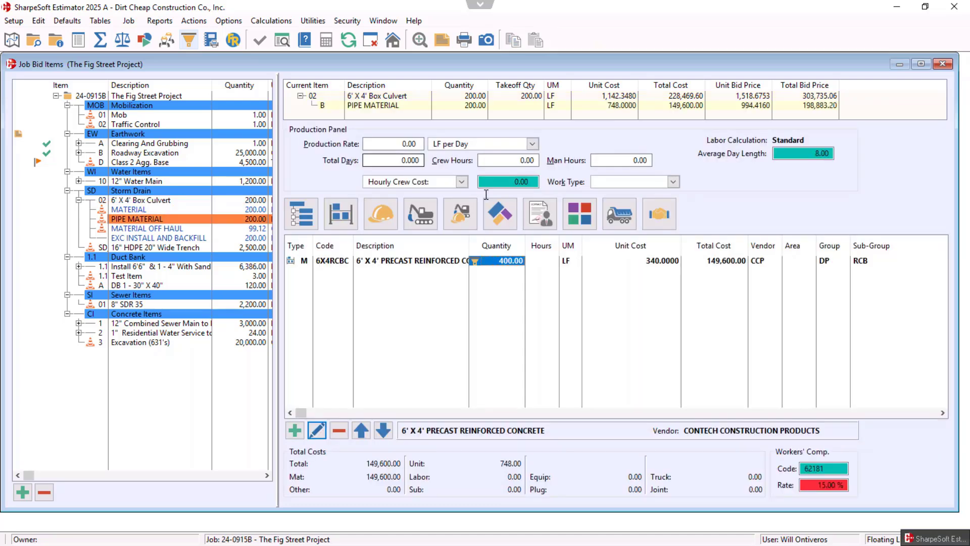
pyautogui.doubleClick(475, 260)
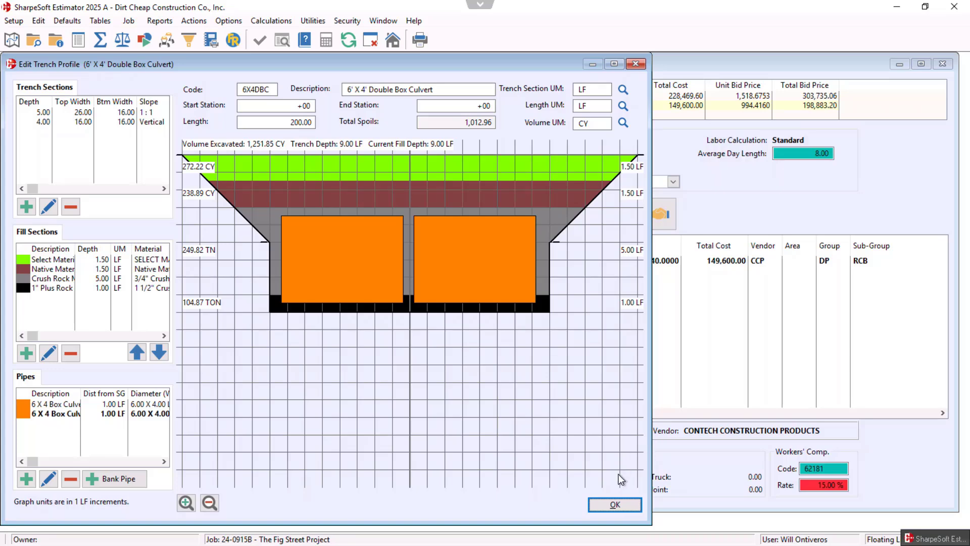
pyautogui.click(613, 507)
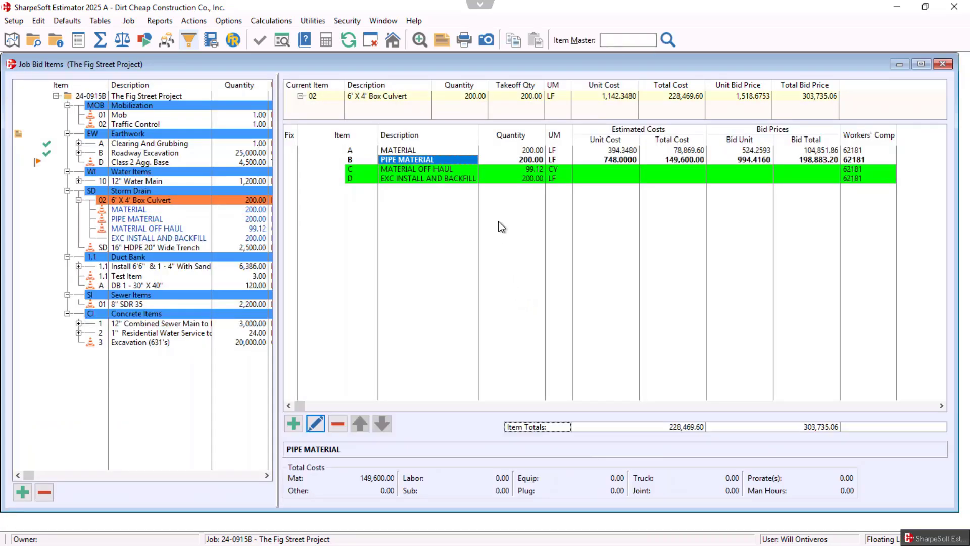
# Set the Material Off Haul sub-item's quantity to 1013 CY
pyautogui.click(528, 170)
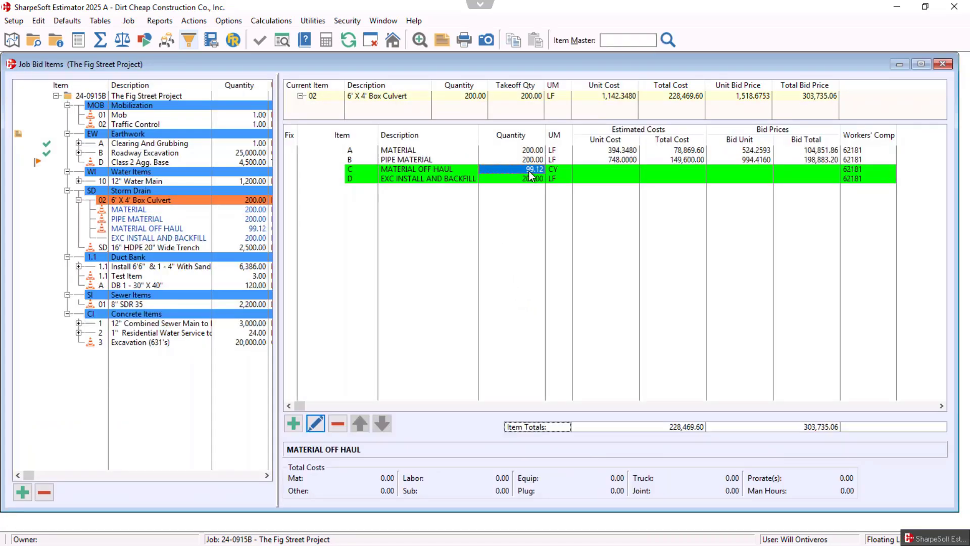
pyautogui.write('1013')
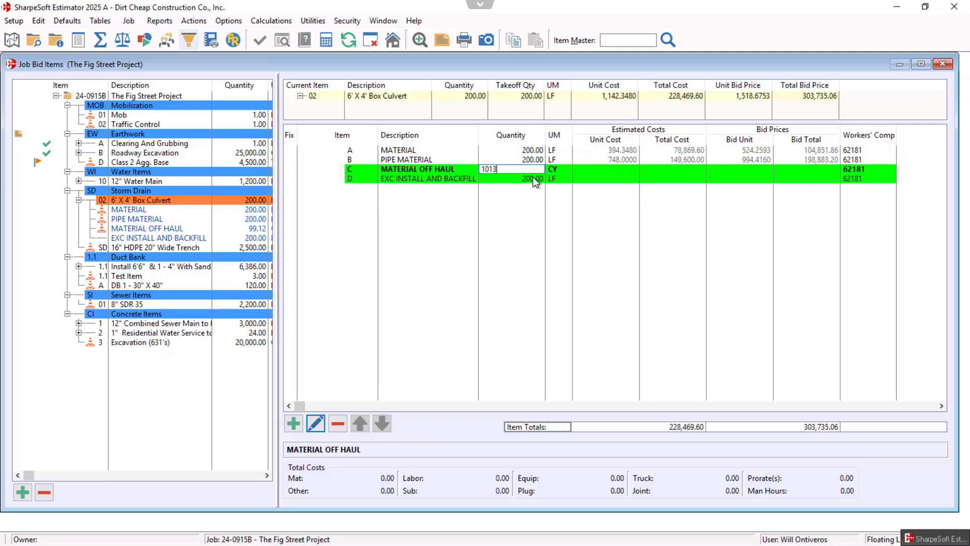
pyautogui.press('Return')
pyautogui.press('Return')
# Open the Material Off Haul sub-item's resources and narrow the Description column
pyautogui.doubleClick(528, 173)
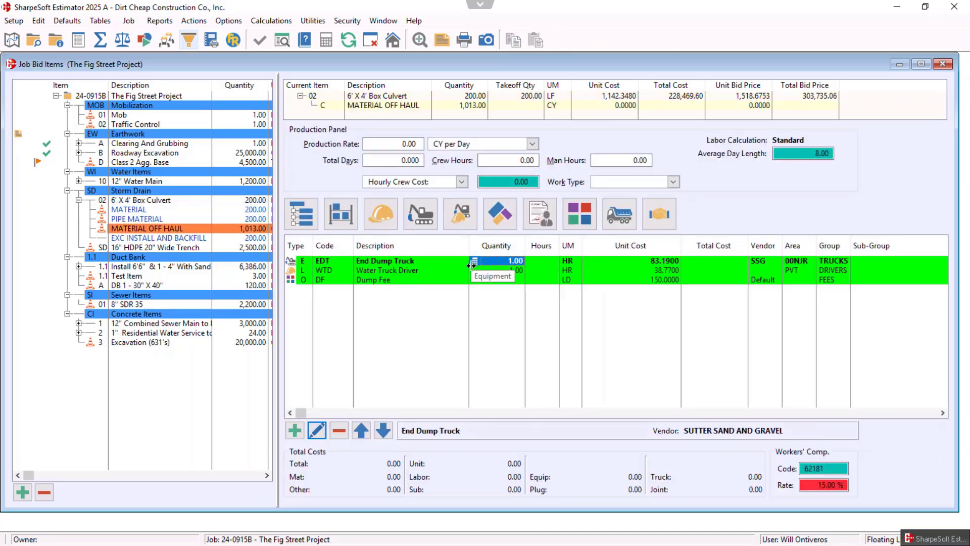
pyautogui.moveTo(471, 266); pyautogui.dragTo(429, 265)
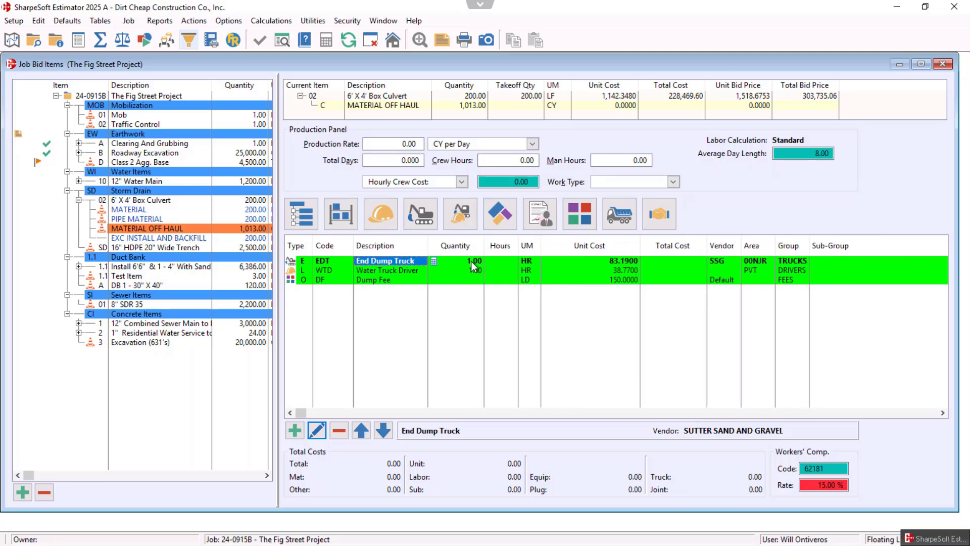
# Open the End Dump Truck's hauling calculation and set equipment quantity to 3, capacity to 15 each, and total amount to haul to 1013
pyautogui.doubleClick(433, 260)
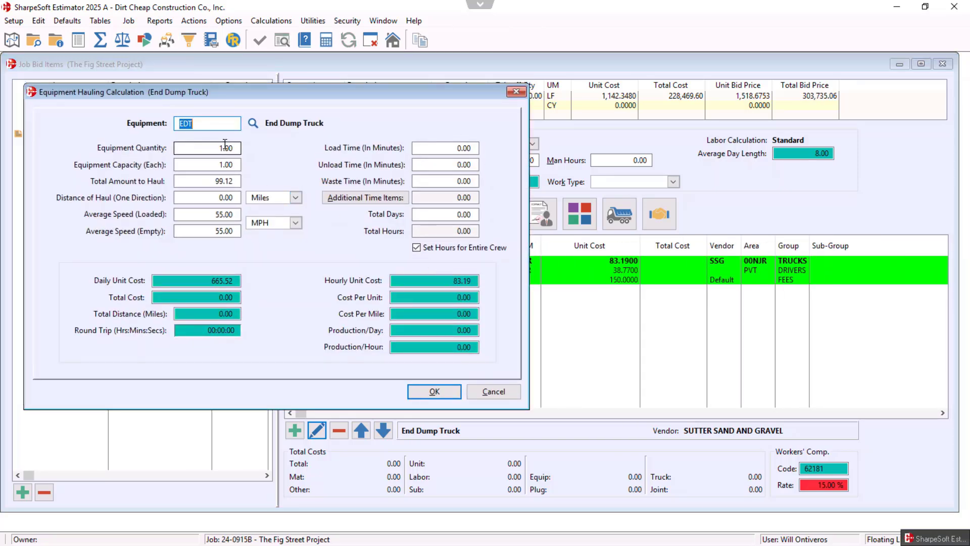
pyautogui.press('Tab')
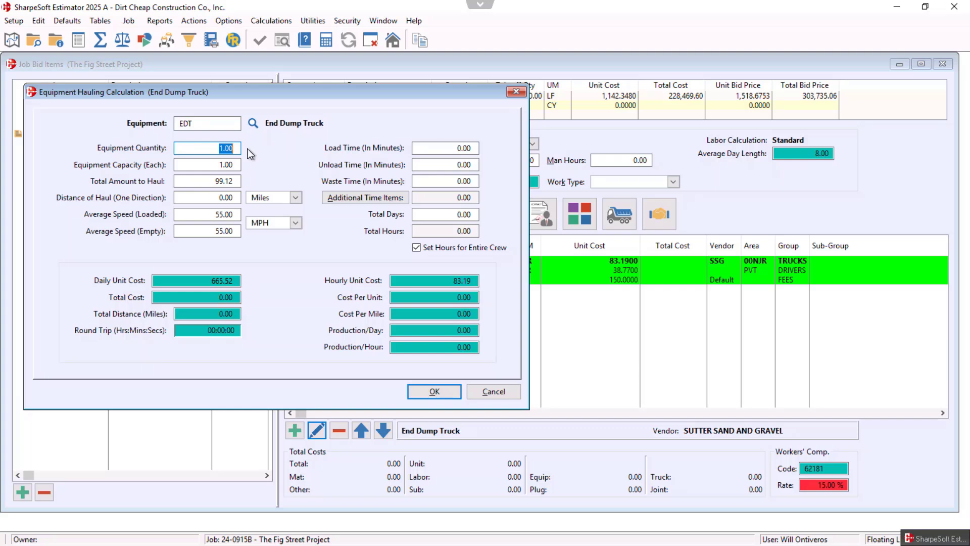
pyautogui.write('3')
pyautogui.press('Tab')
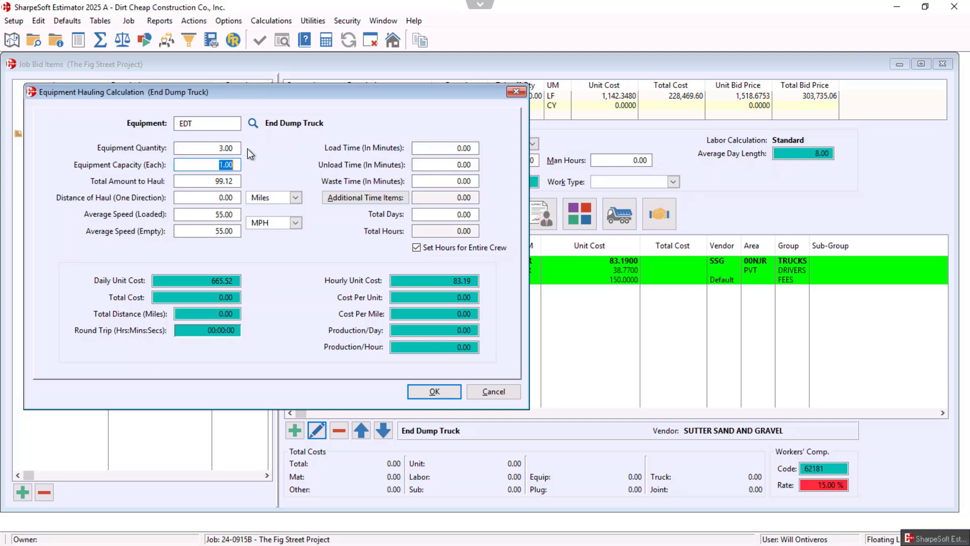
pyautogui.write('15')
pyautogui.press('Tab')
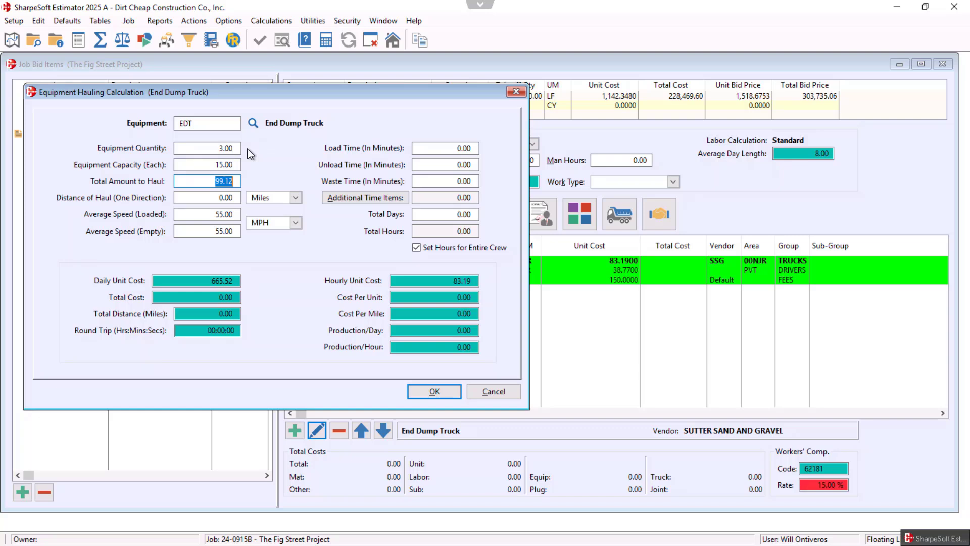
pyautogui.write('10')
pyautogui.moveTo(338, 92); pyautogui.dragTo(359, 169)
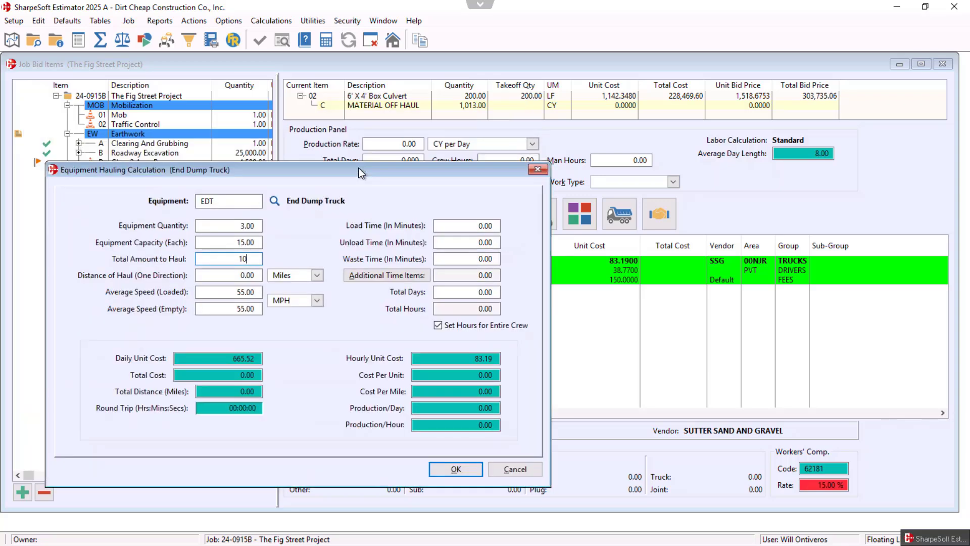
pyautogui.write('13')
pyautogui.press('Tab')
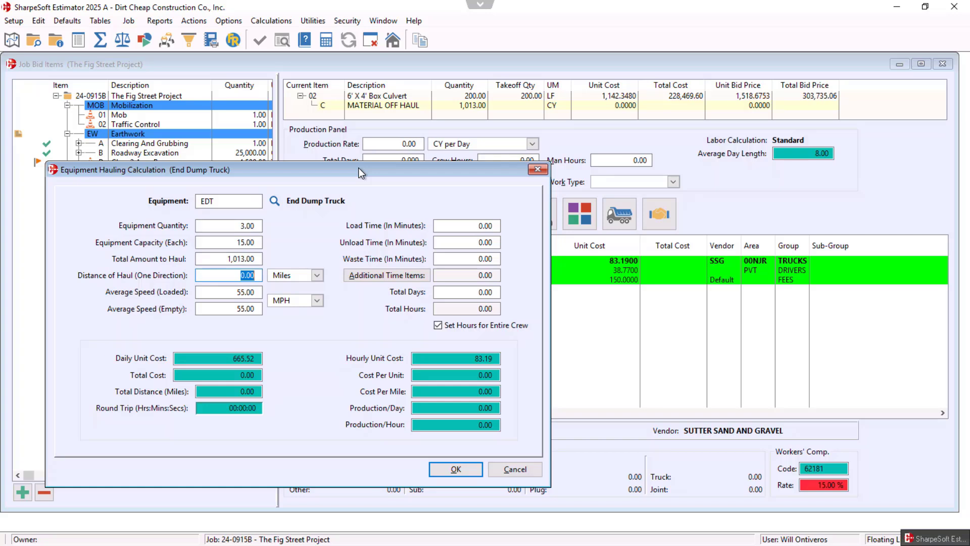
# Set the one-way haul distance to 20 miles, with average speeds of 40 MPH loaded and 45 MPH empty
pyautogui.write('20')
pyautogui.press('Tab')
pyautogui.press('Tab')
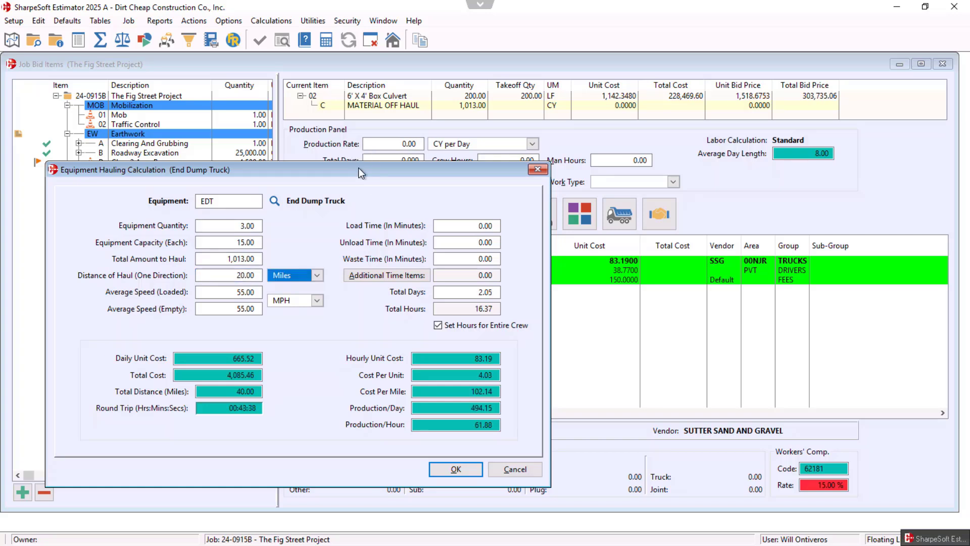
pyautogui.write('40')
pyautogui.press('Tab')
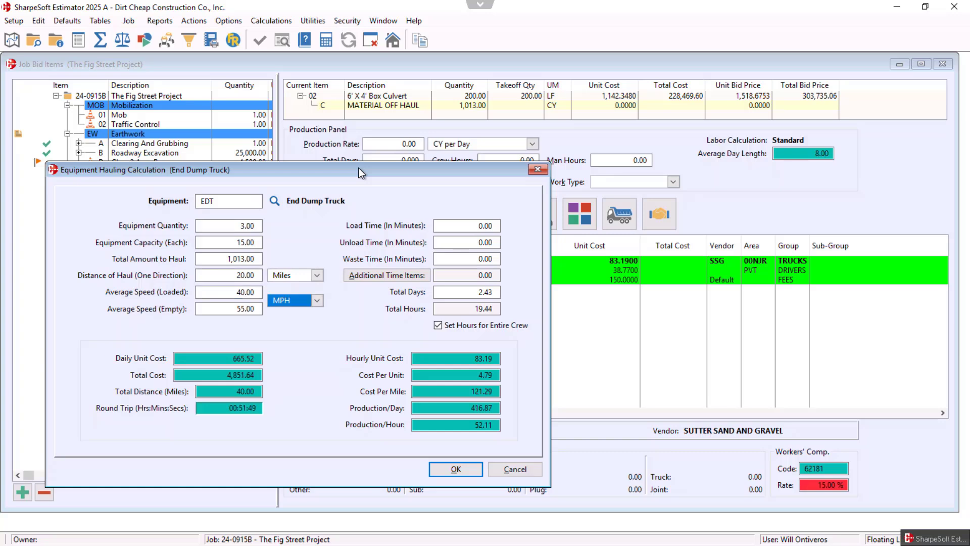
pyautogui.press('Tab')
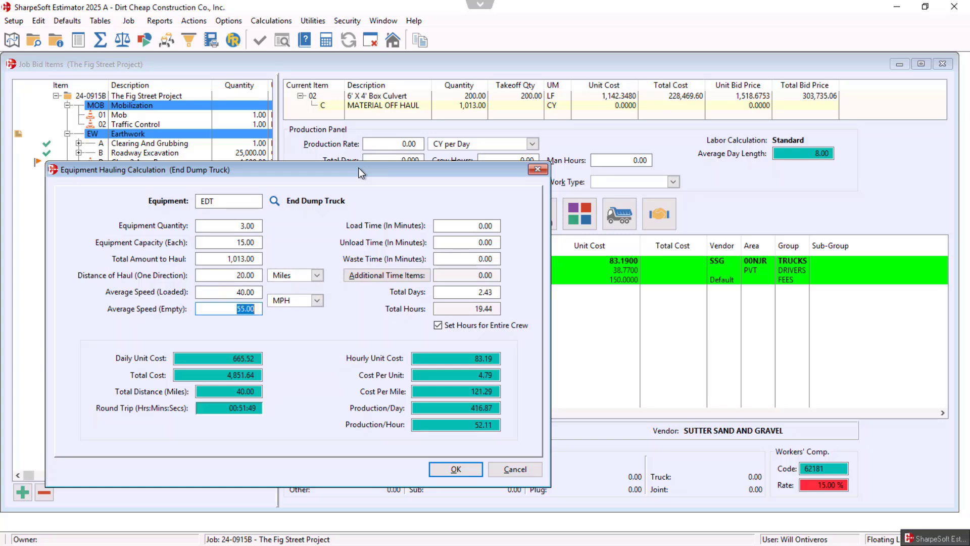
pyautogui.write('45')
pyautogui.press('Tab')
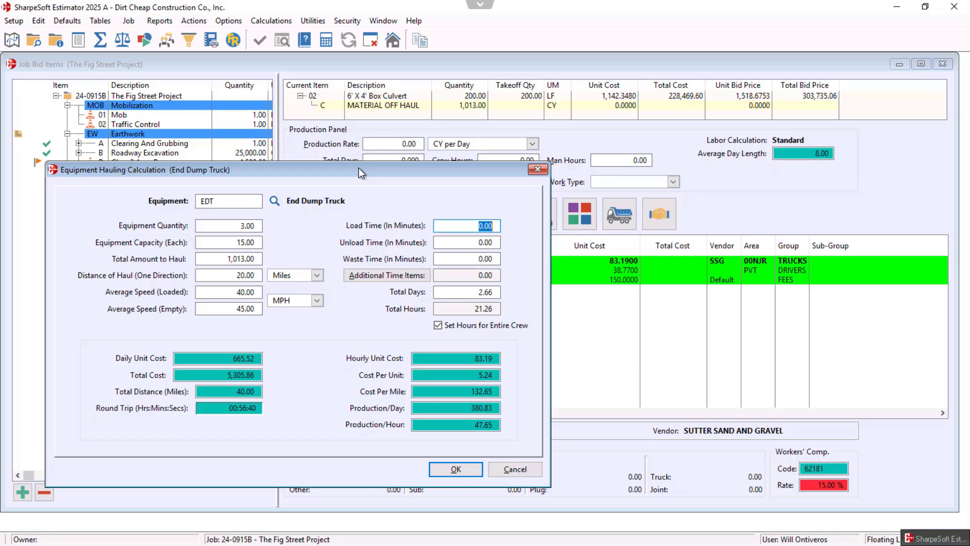
# Set load and unload times to 4 minutes each and waste time to 10 minutes, and accept the hauling calculation
pyautogui.write('4')
pyautogui.press('Tab')
pyautogui.write('4')
pyautogui.press('Tab')
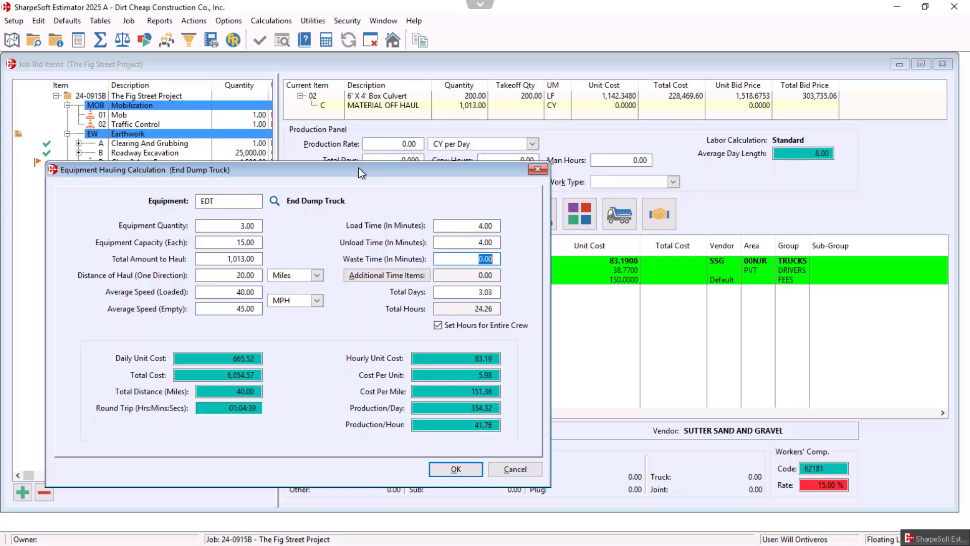
pyautogui.write('10')
pyautogui.press('Tab')
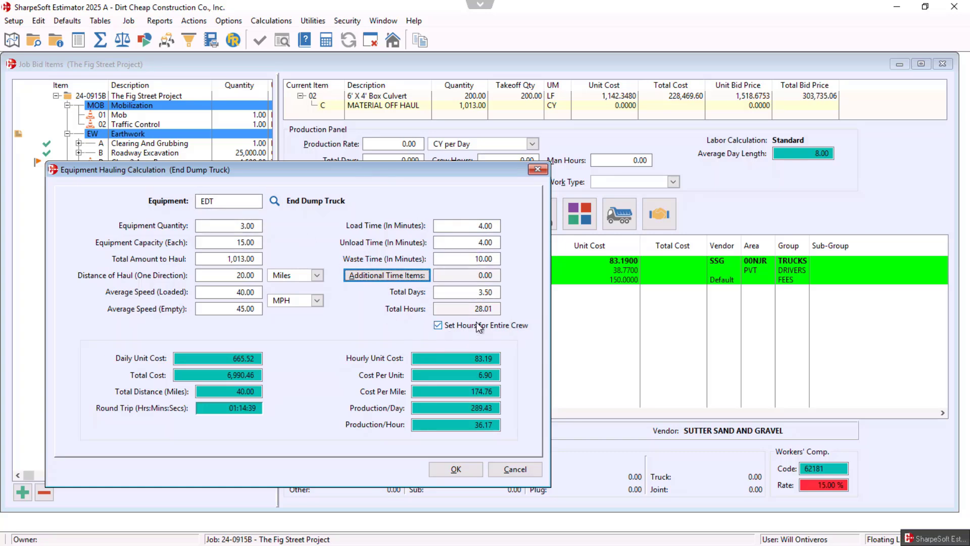
pyautogui.click(456, 469)
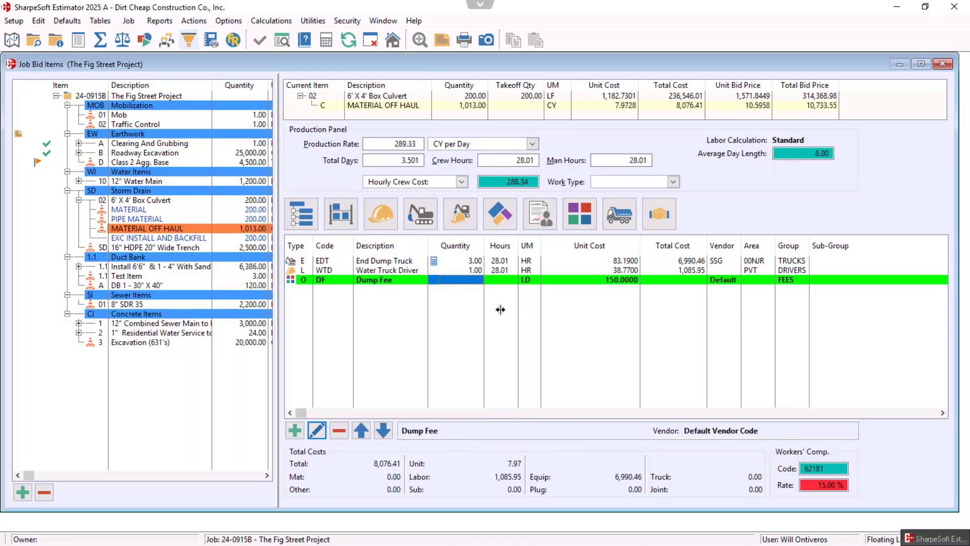
# Set the Dump Fee quantity to 95 and the Water Truck Driver quantity to 3
pyautogui.write('10')
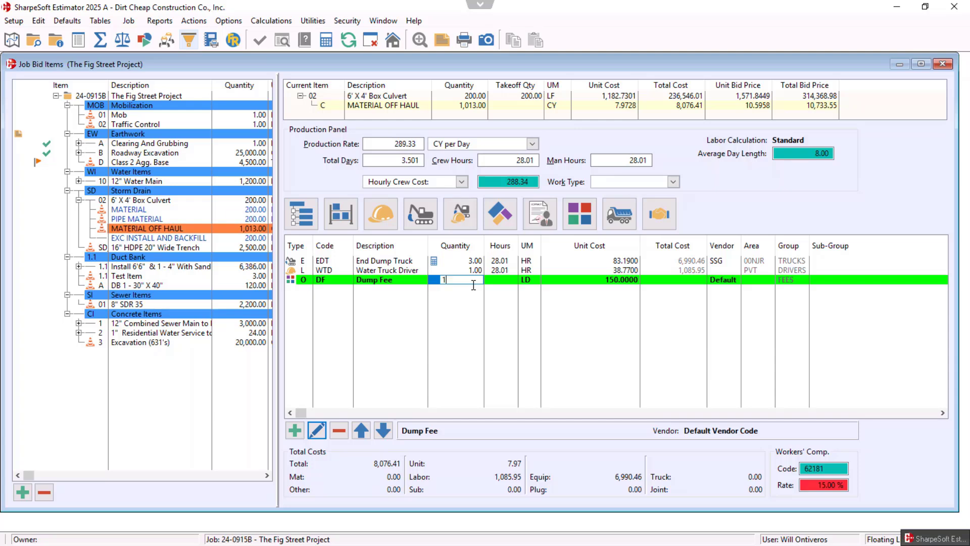
pyautogui.write('95')
pyautogui.press('Tab')
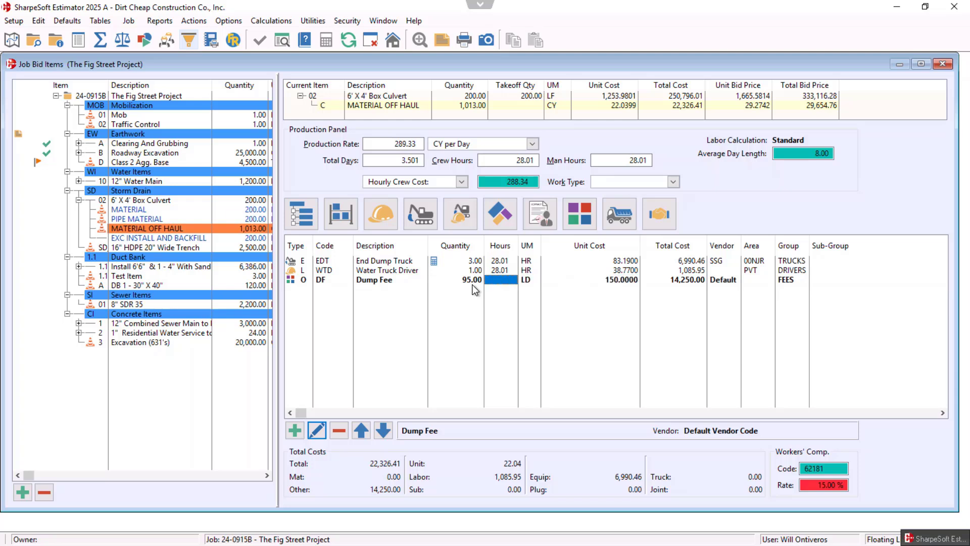
pyautogui.press('Up')
pyautogui.hotkey('shift', 'Tab')
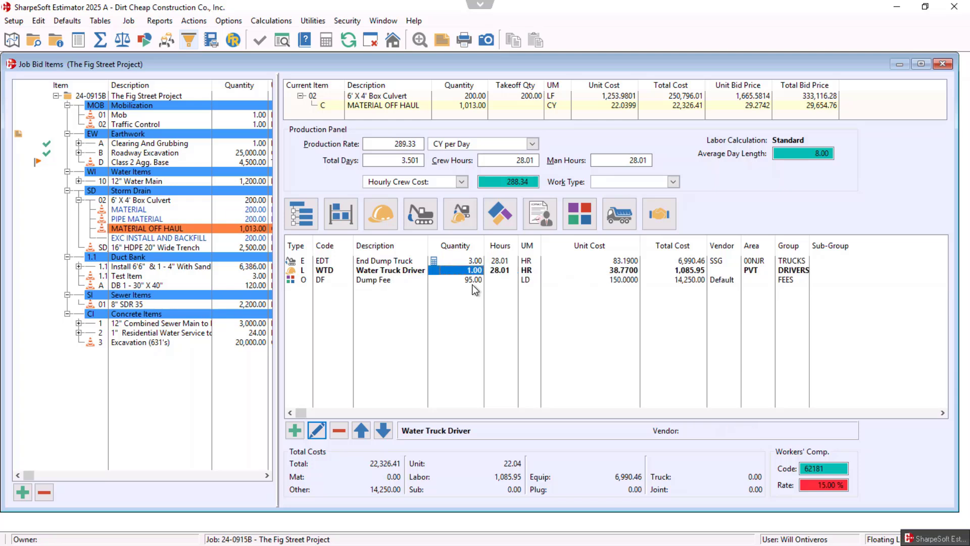
pyautogui.write('3')
pyautogui.press('Tab')
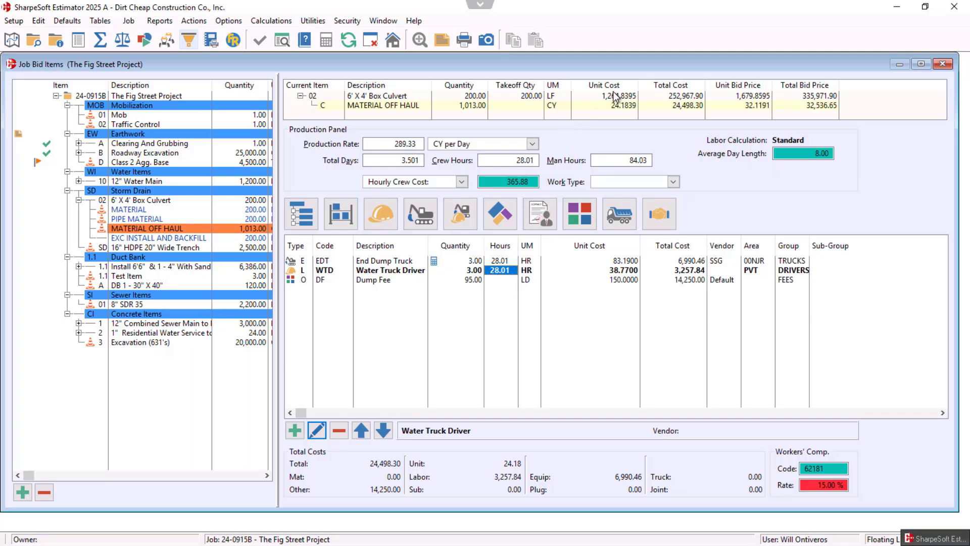
# Return to the 6' X 4' Box Culvert sub-items and open EXC INSTALL AND BACKFILL for detail records
pyautogui.click(141, 200)
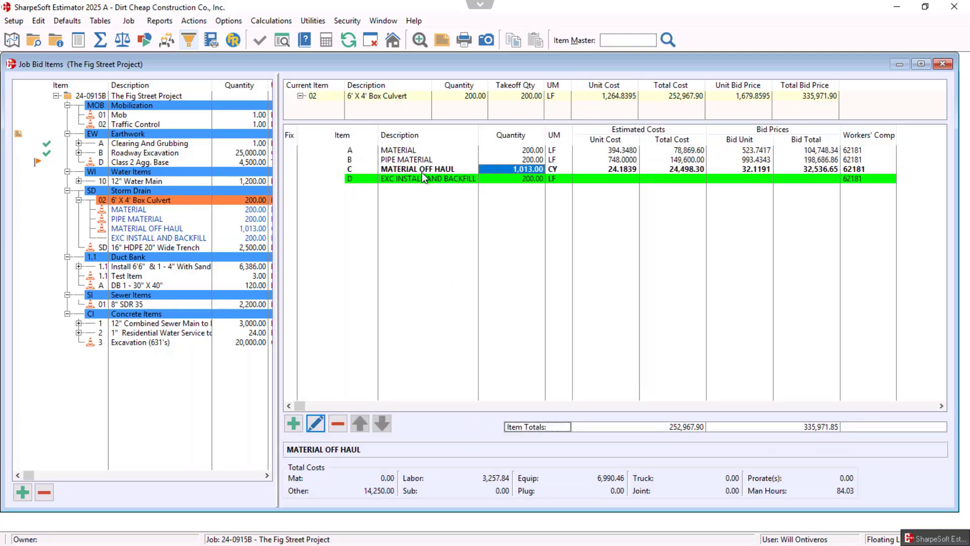
pyautogui.doubleClick(418, 184)
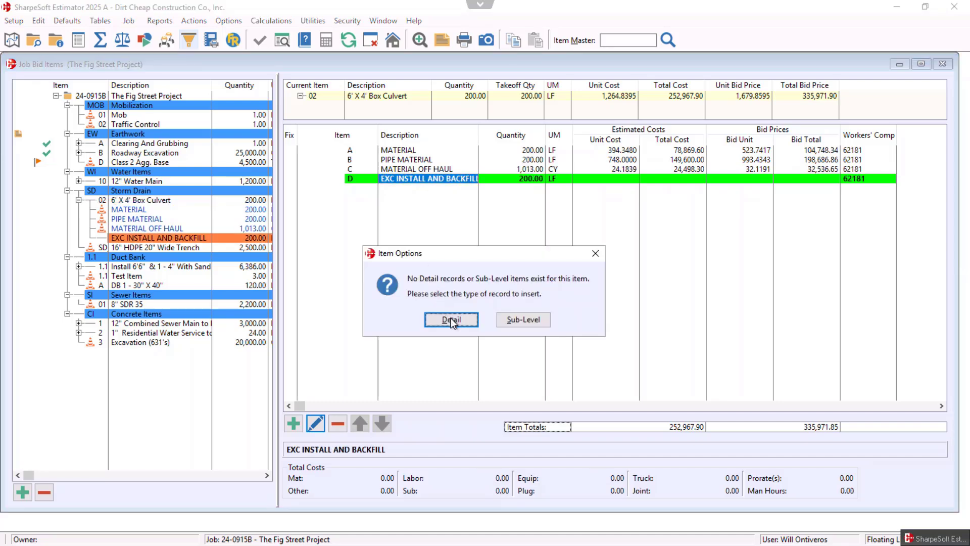
pyautogui.click(451, 320)
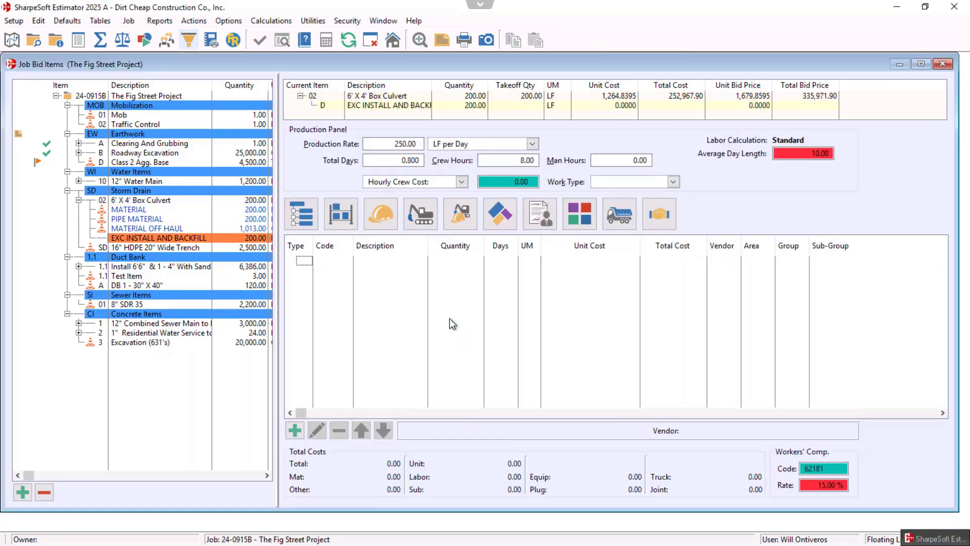
# Add the Komatsu PC750 from the Excavators equipment group to EXC INSTALL AND BACKFILL
pyautogui.click(418, 216)
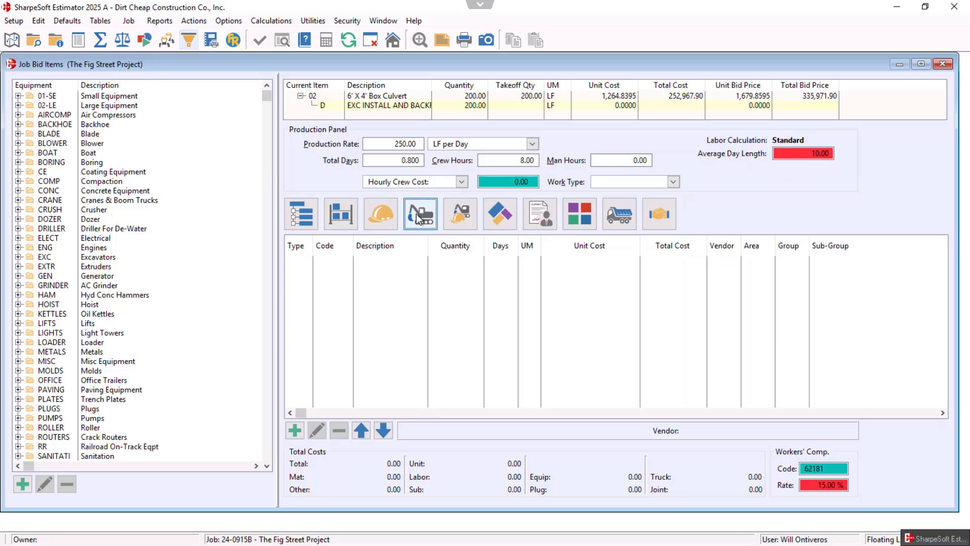
pyautogui.click(17, 257)
pyautogui.scroll(-2, 104, 401)
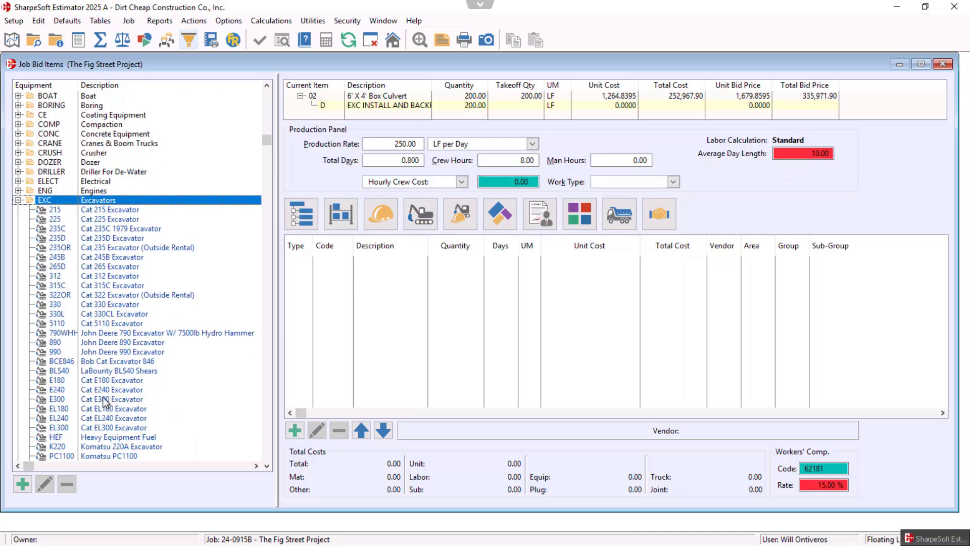
pyautogui.scroll(-1, 105, 403)
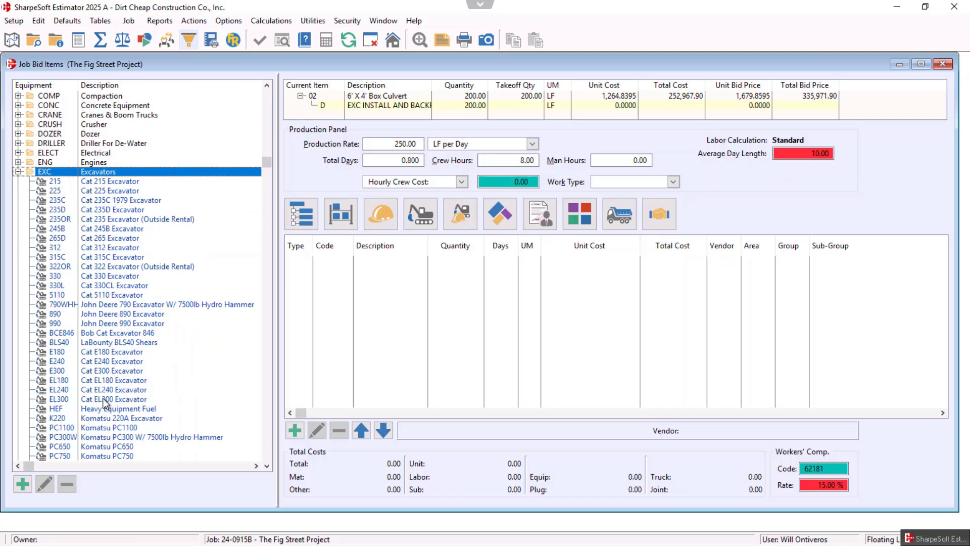
pyautogui.moveTo(106, 456); pyautogui.dragTo(340, 345)
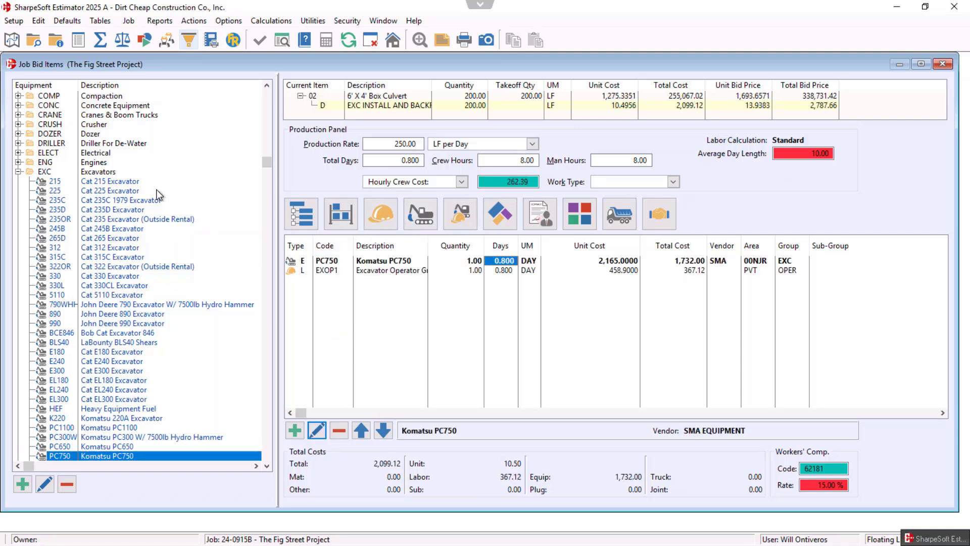
pyautogui.press('Down')
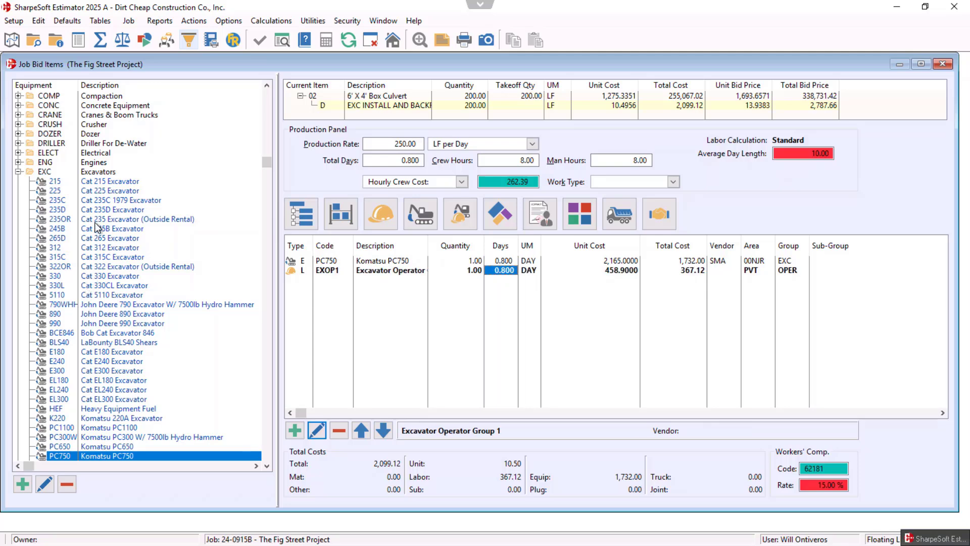
# Add the Cat 966 Loader, 20cy Rock Truck (Off Road) and Water Truck from the equipment list to EXC INSTALL AND BACKFILL
pyautogui.click(96, 223)
pyautogui.scroll(-11, 103, 283)
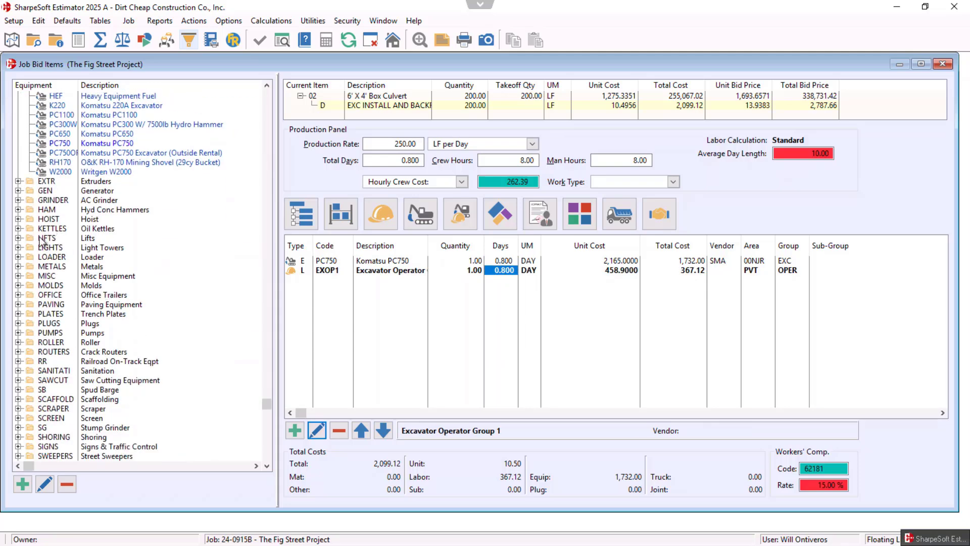
pyautogui.click(18, 257)
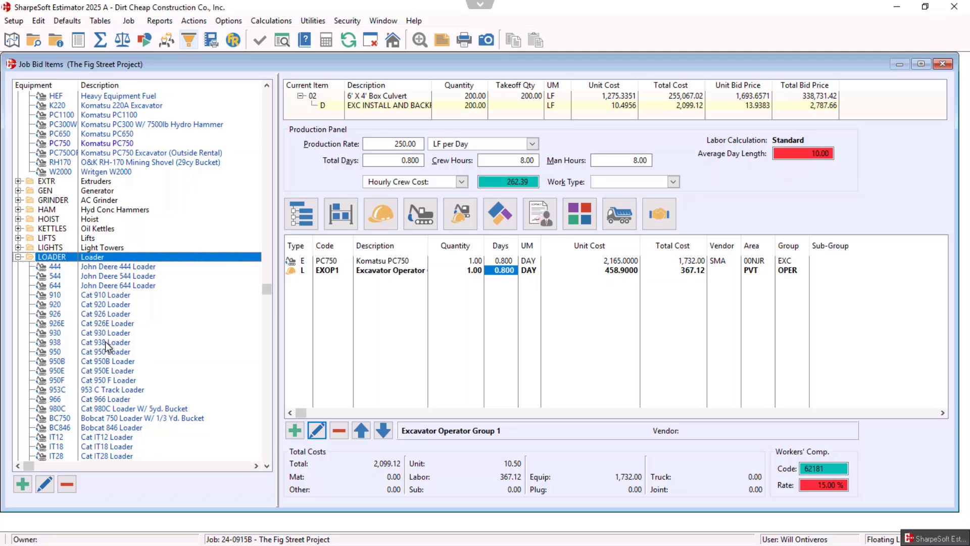
pyautogui.click(107, 400)
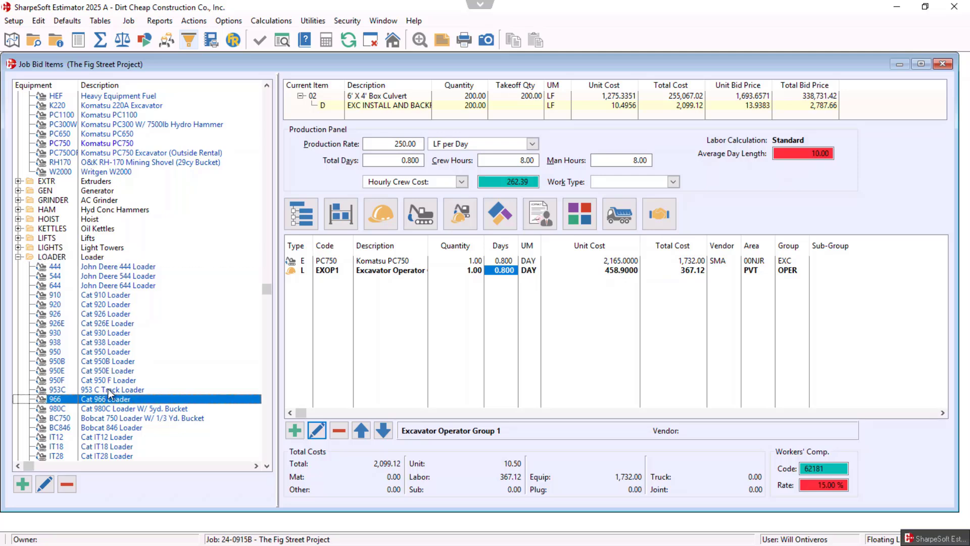
pyautogui.scroll(-12, 108, 389)
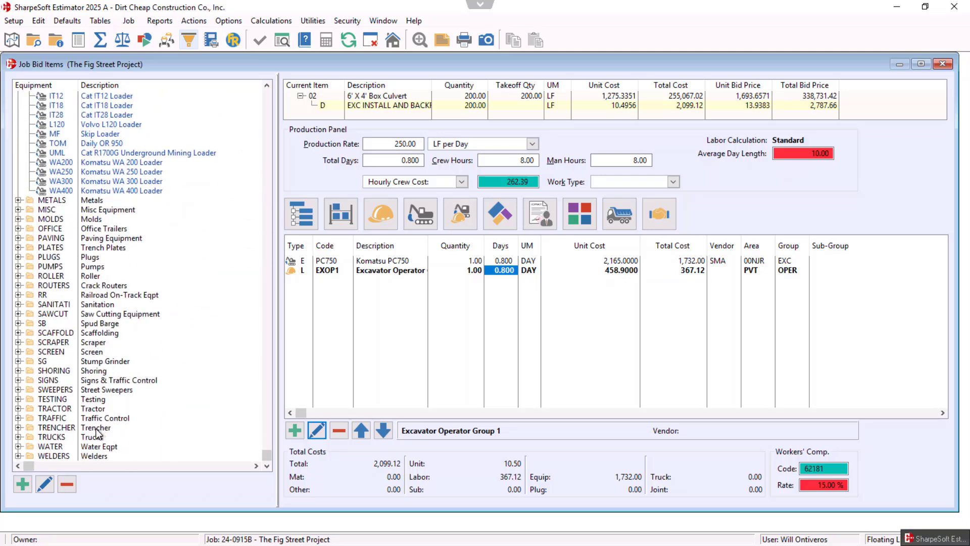
pyautogui.click(18, 436)
pyautogui.scroll(-4, 109, 423)
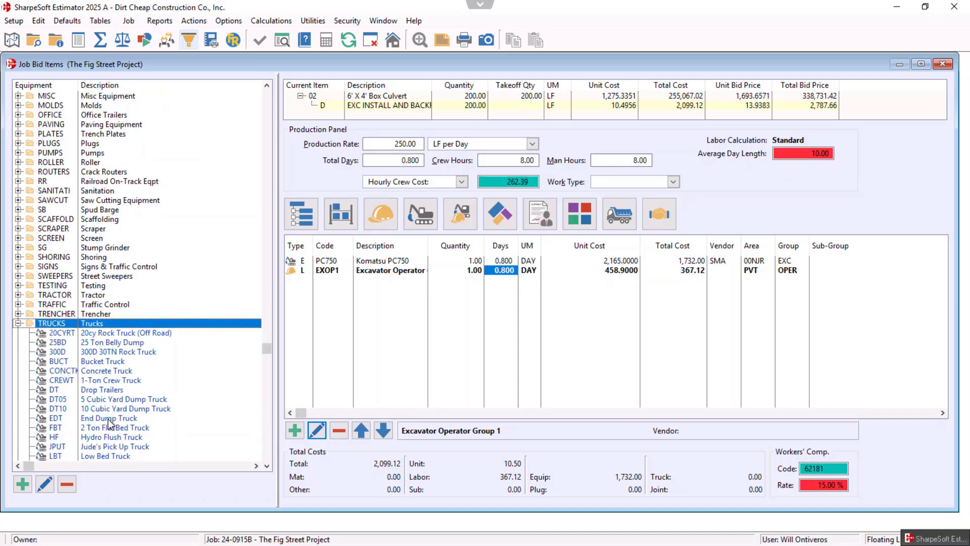
pyautogui.click(108, 333)
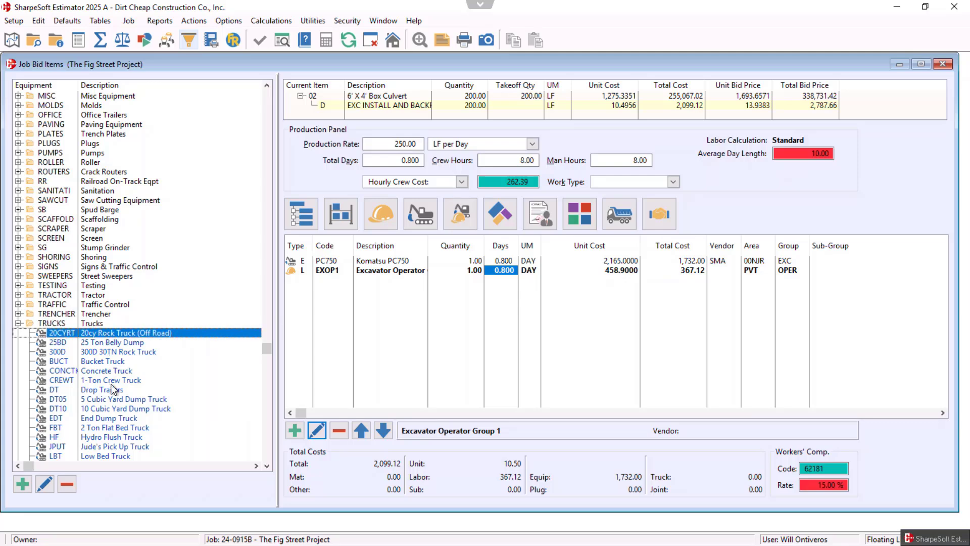
pyautogui.scroll(-8, 117, 438)
pyautogui.scroll(-2, 112, 457)
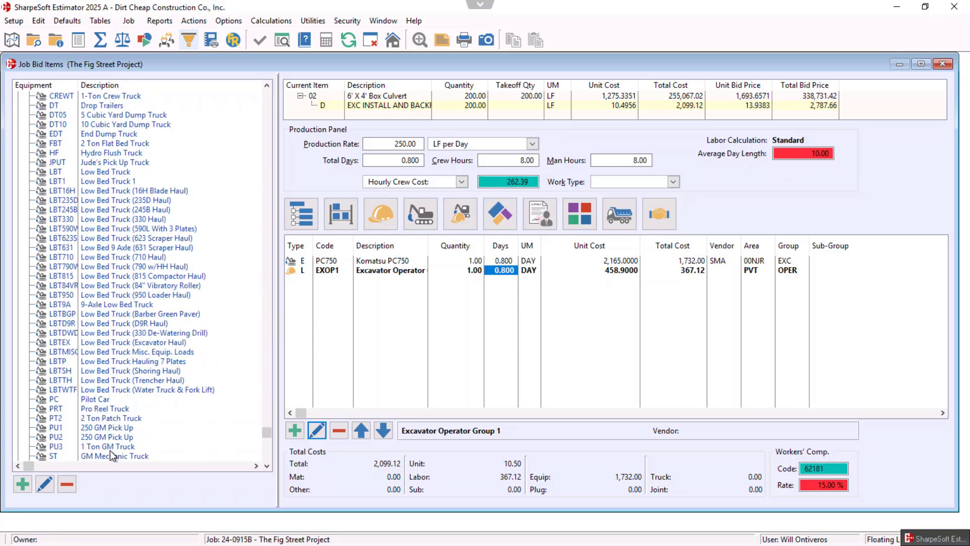
pyautogui.scroll(-3, 108, 441)
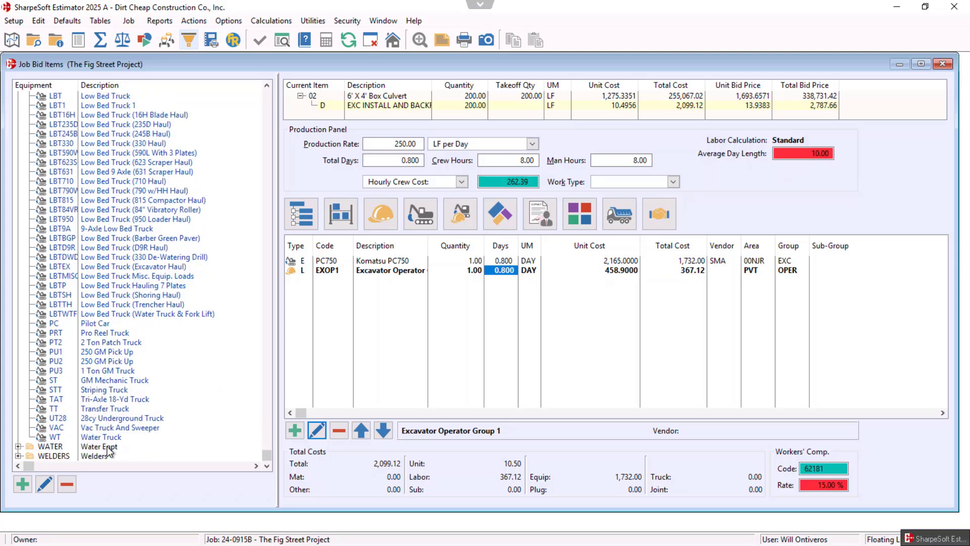
pyautogui.click(107, 437)
pyautogui.moveTo(106, 435); pyautogui.dragTo(345, 362)
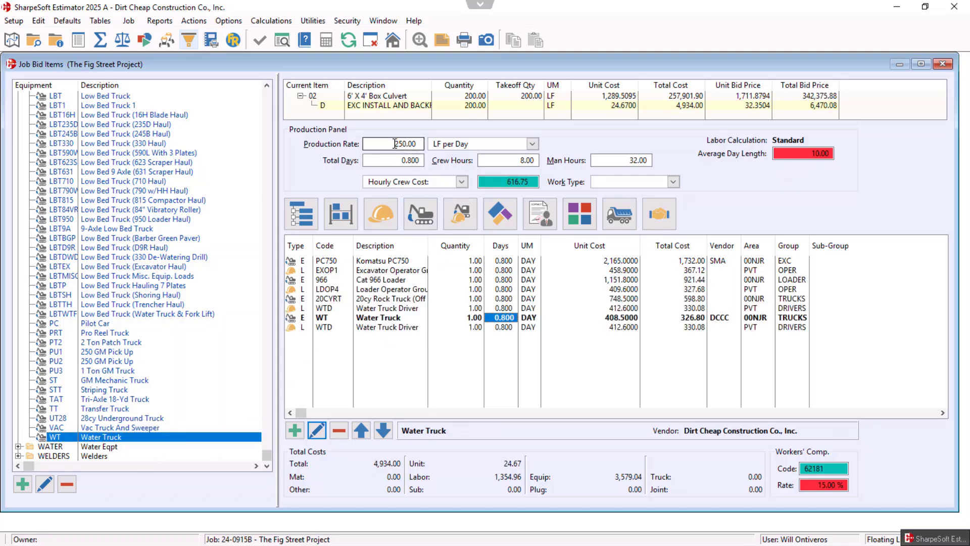
# Set the total days for EXC INSTALL AND BACKFILL to 20
pyautogui.click(389, 158)
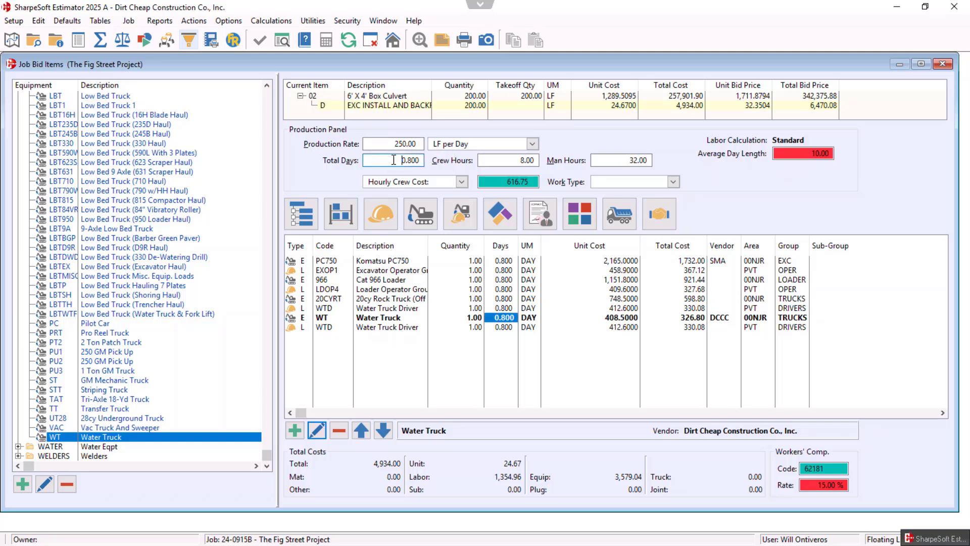
pyautogui.doubleClick(416, 160)
pyautogui.write('20')
pyautogui.press('Return')
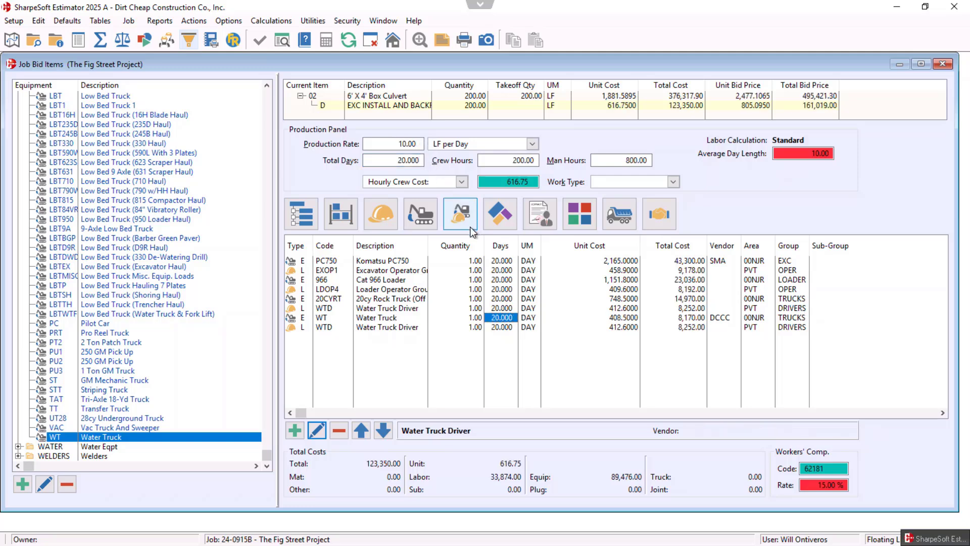
# Set the EXC INSTALL AND BACKFILL production rate to 20 LF per day and return to the Storm Drain item list
pyautogui.moveTo(391, 140); pyautogui.dragTo(428, 135)
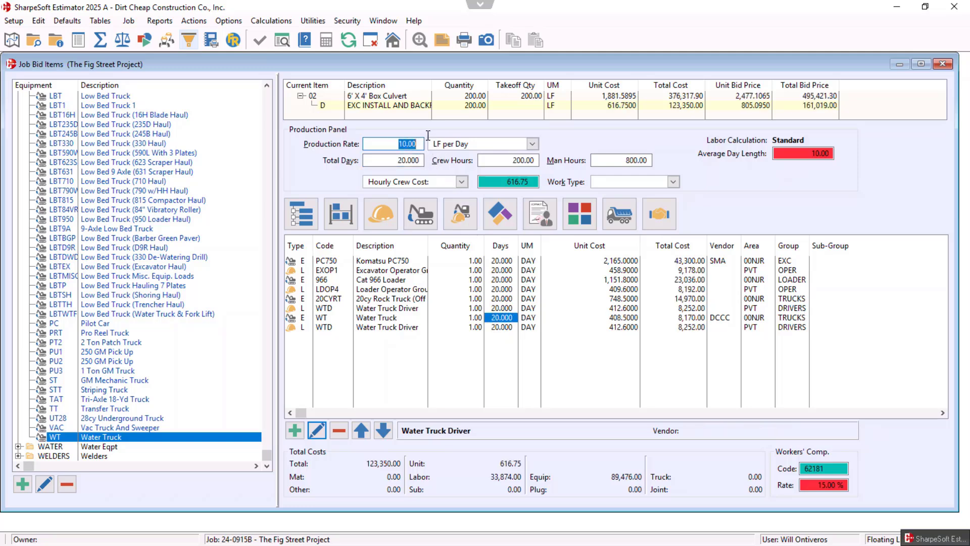
pyautogui.write('20')
pyautogui.press('Return')
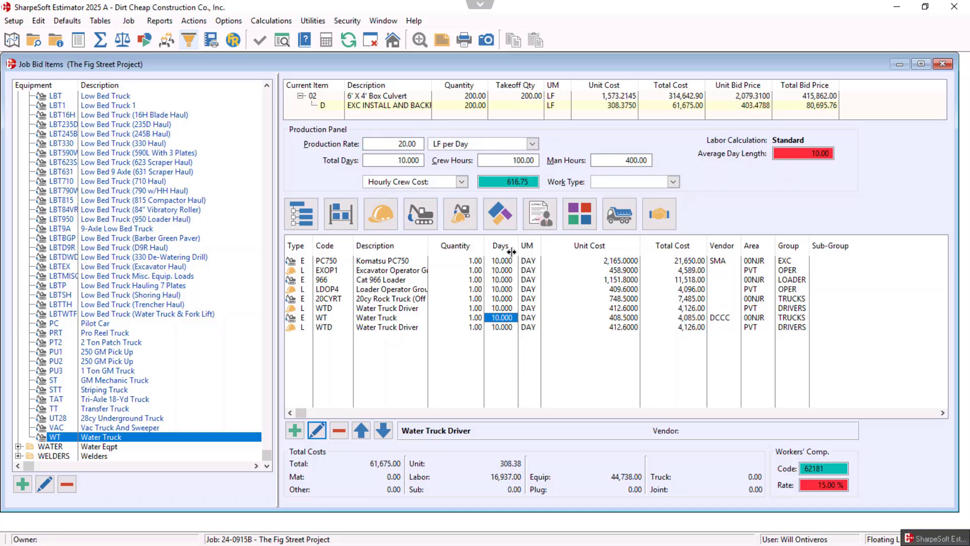
pyautogui.press('Escape')
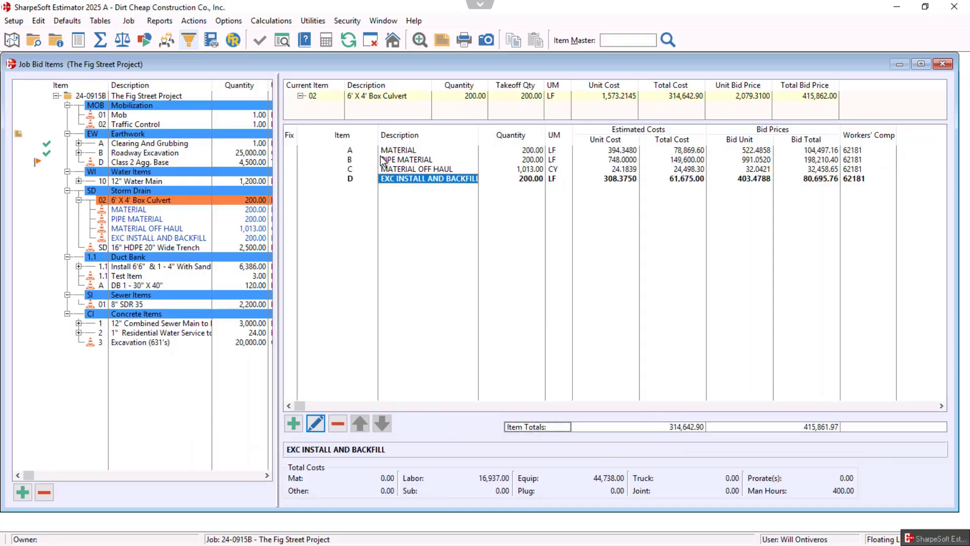
pyautogui.press('Escape')
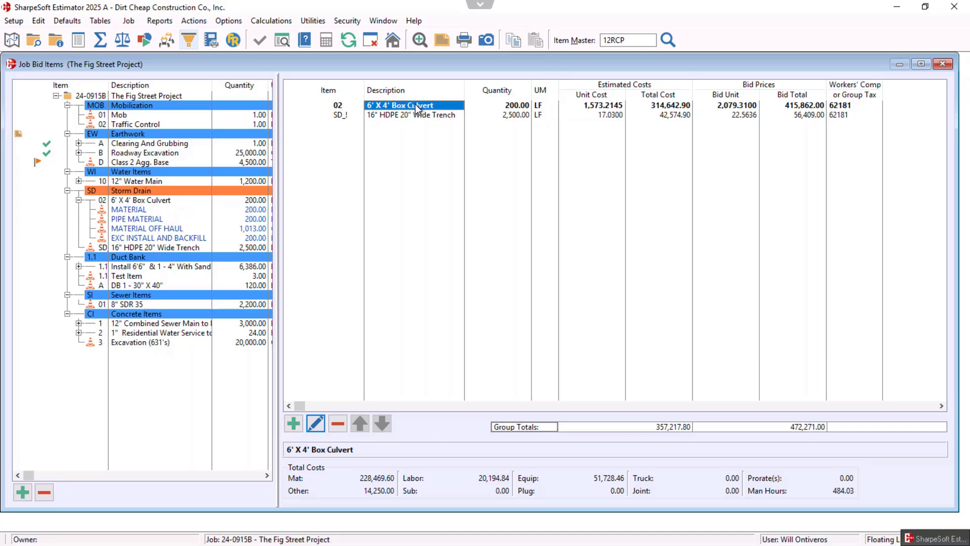
# Review the trench profile behind the SELECT MATERIAL quantity in MATERIAL and the detail records of EXC INSTALL AND BACKFILL
pyautogui.doubleClick(417, 109)
pyautogui.doubleClick(401, 151)
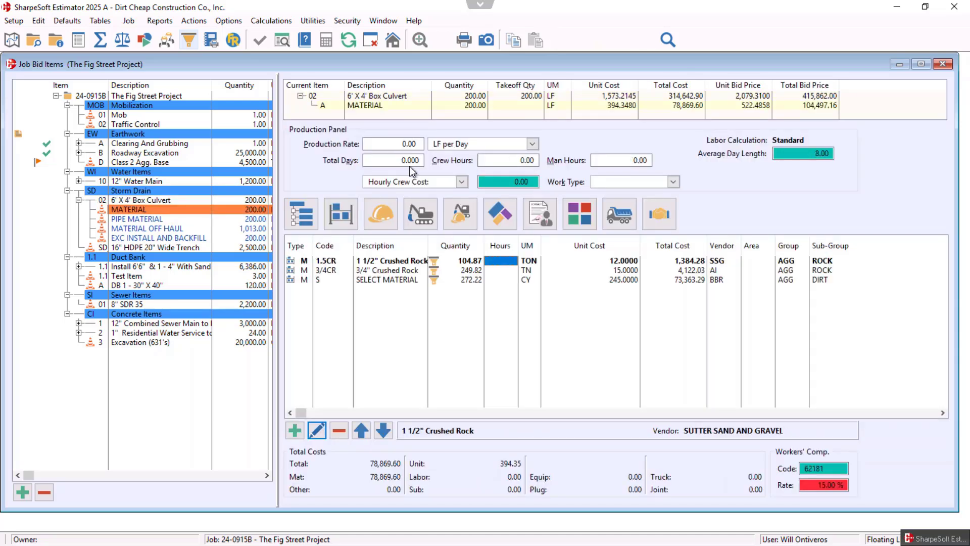
pyautogui.click(434, 281)
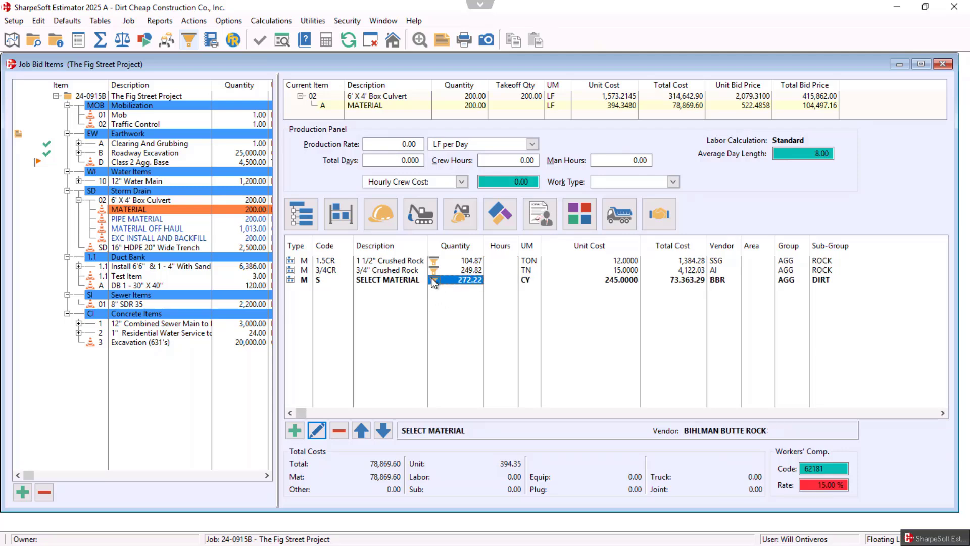
pyautogui.click(434, 279)
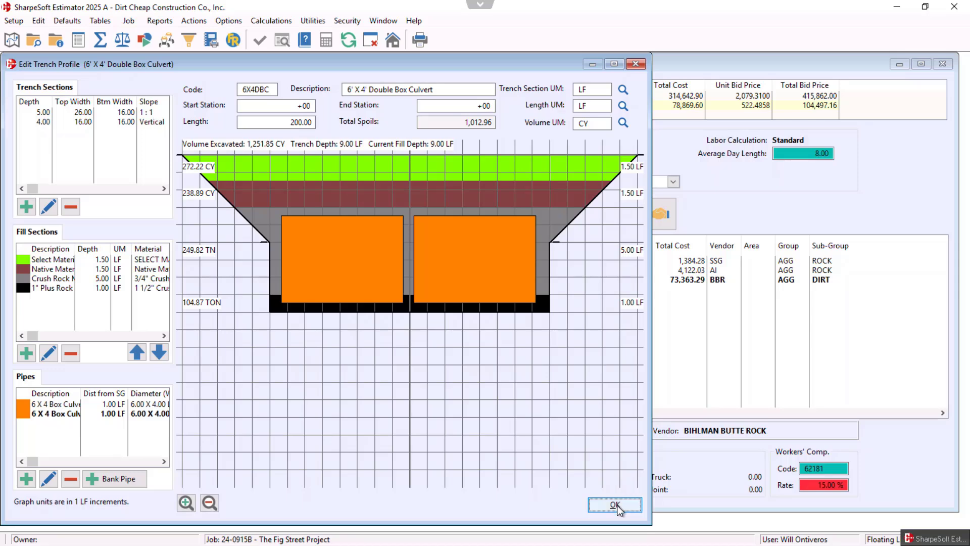
pyautogui.press('Escape')
pyautogui.press('Escape')
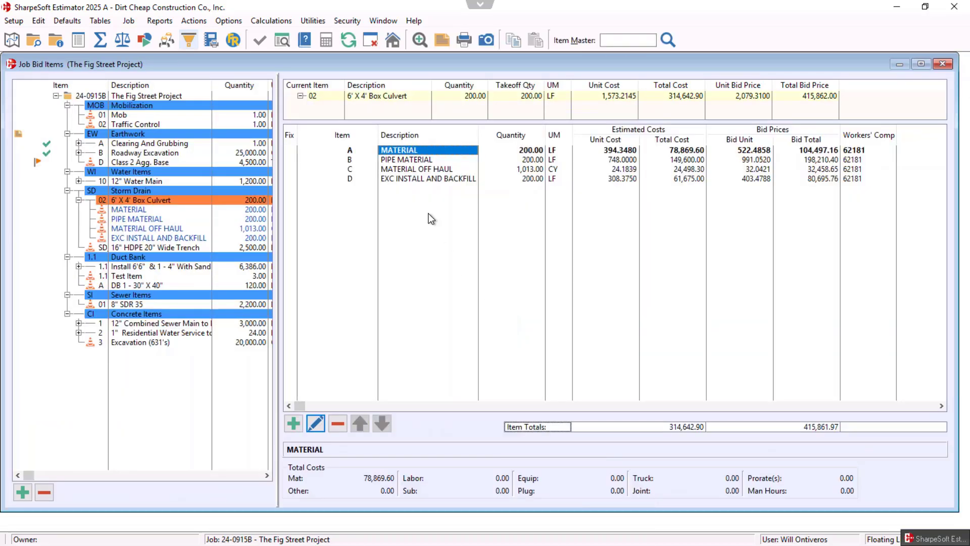
pyautogui.doubleClick(410, 178)
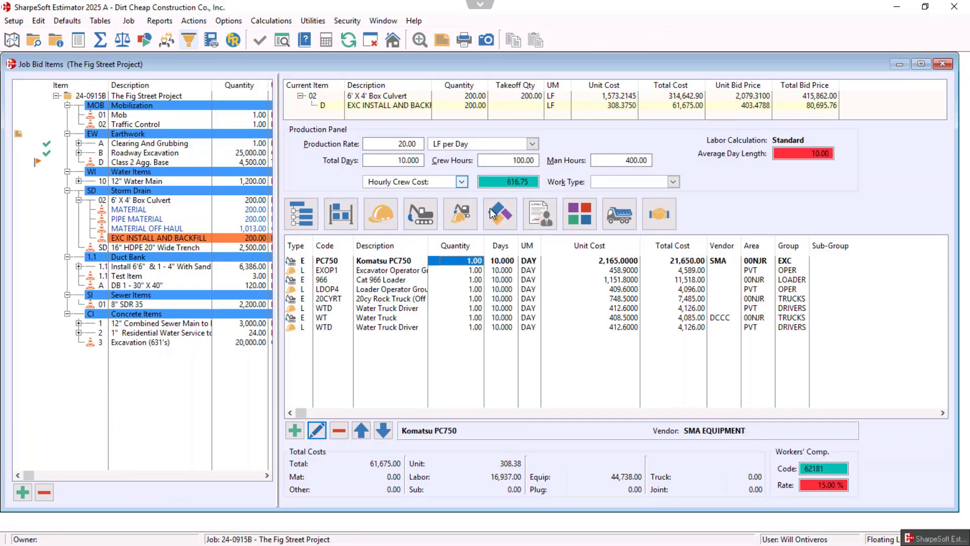
pyautogui.press('Escape')
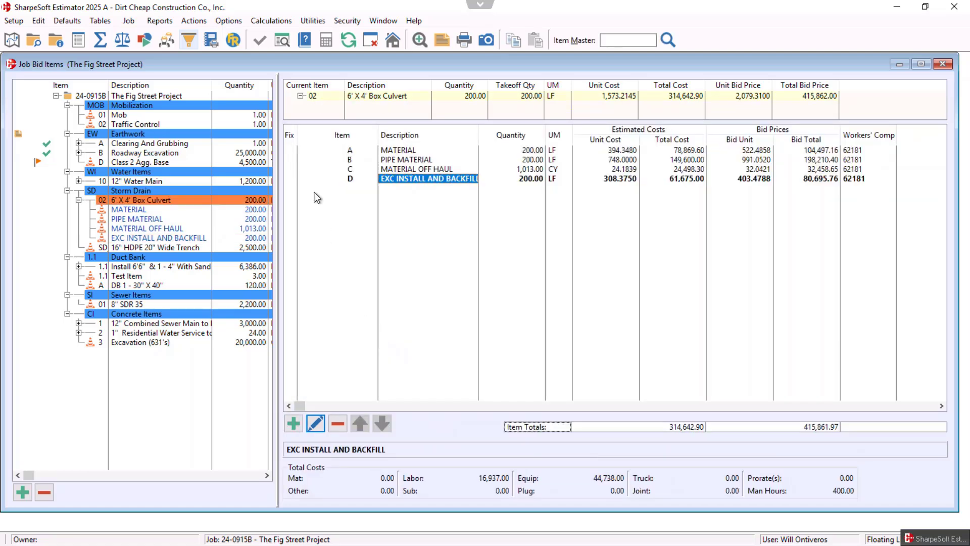
# Run the Trench Profiles job report for only the 6X4DBC 6' X 4' Double Box Culvert trench, output to view
pyautogui.click(160, 21)
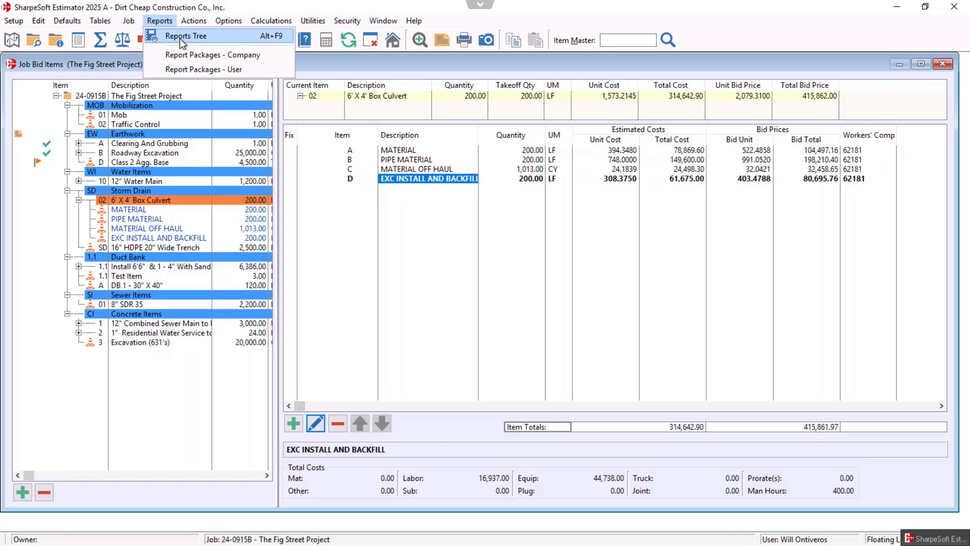
pyautogui.click(174, 36)
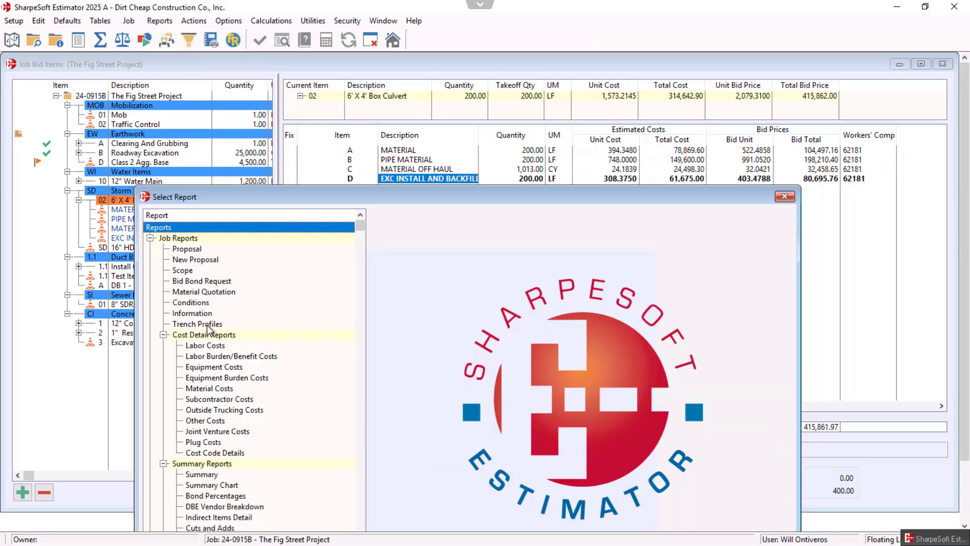
pyautogui.doubleClick(198, 324)
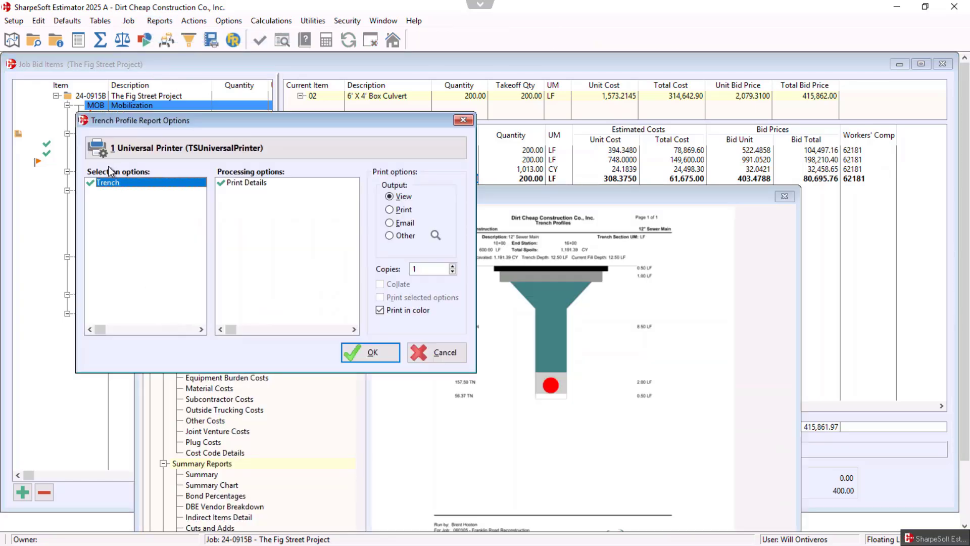
pyautogui.doubleClick(107, 184)
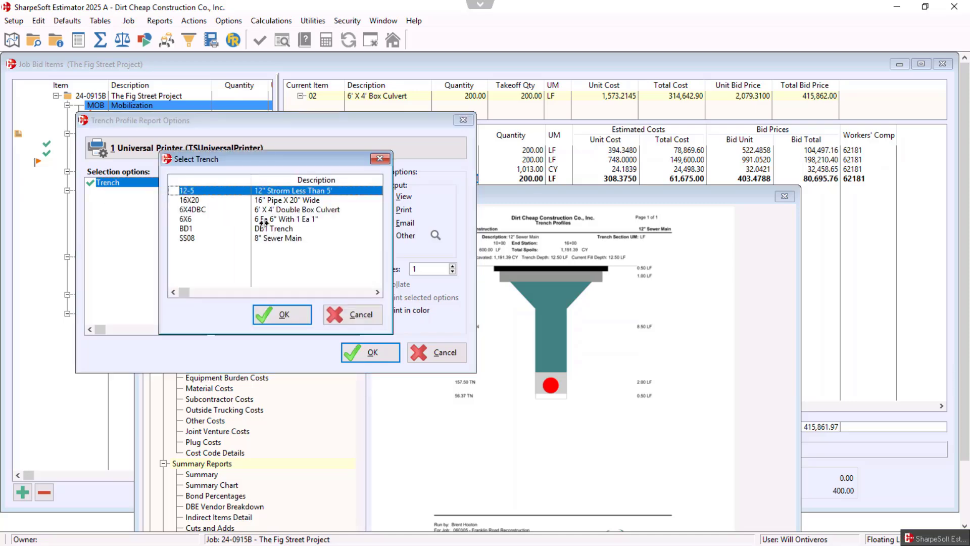
pyautogui.click(280, 211)
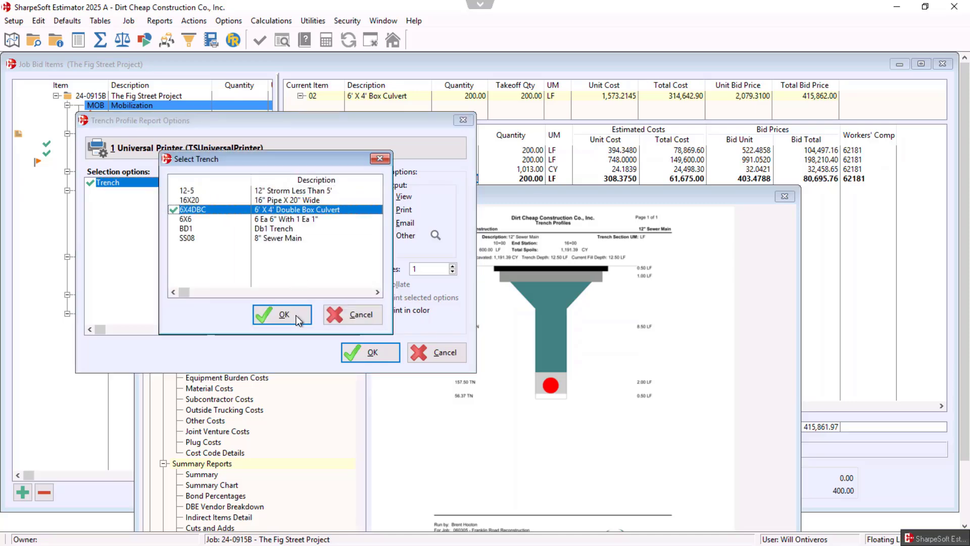
pyautogui.click(281, 315)
pyautogui.click(366, 354)
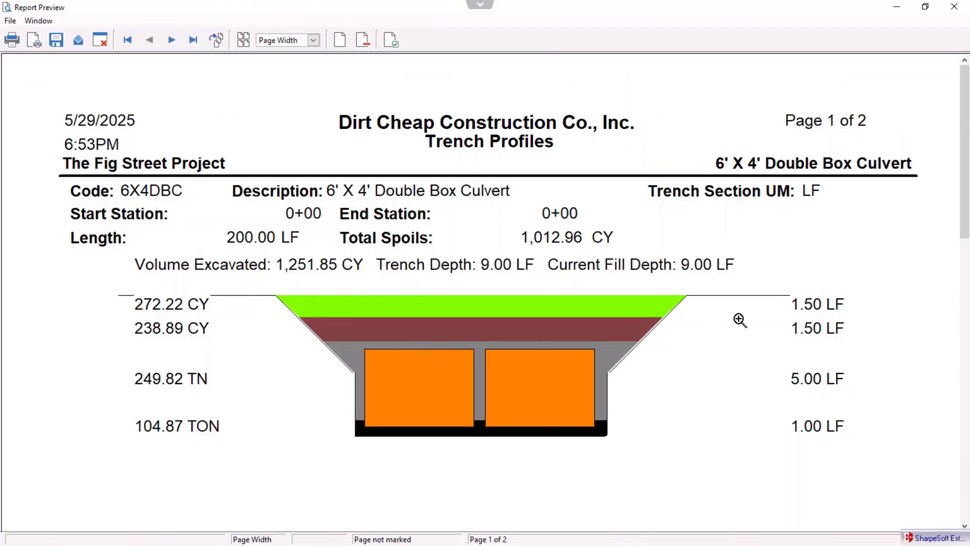
# Examine the trench section, fill section and pipe details on the second page of the trench report
pyautogui.click(171, 40)
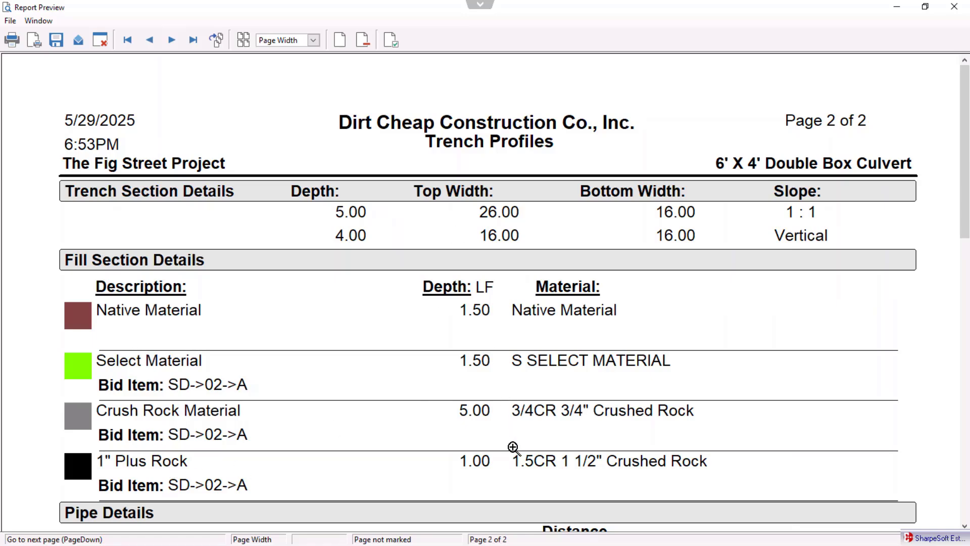
pyautogui.scroll(-3, 509, 391)
pyautogui.scroll(-4, 510, 396)
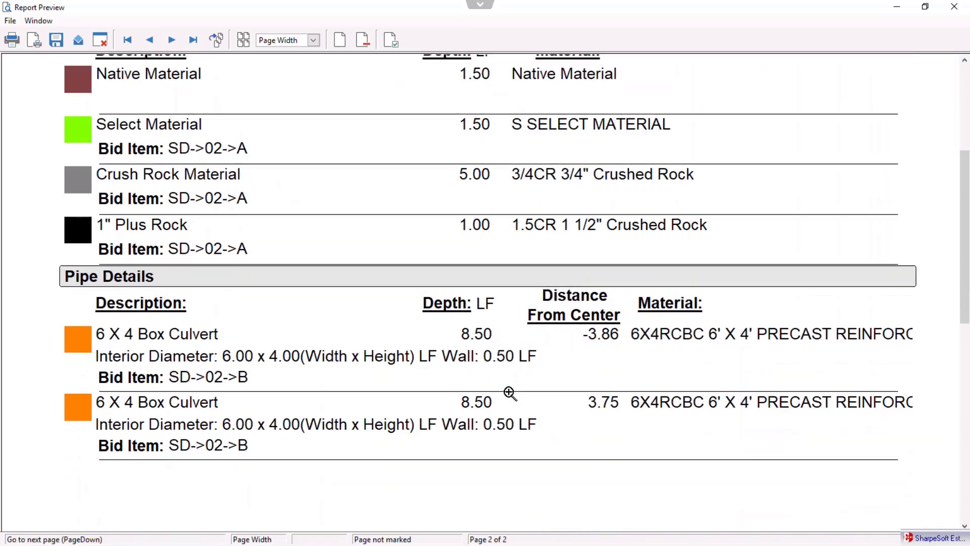
pyautogui.scroll(7, 550, 403)
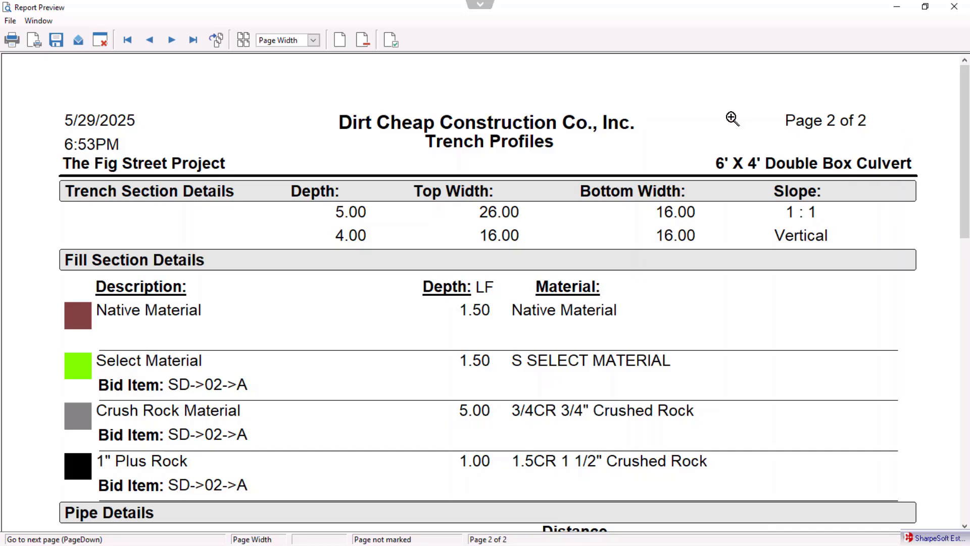
# Close the report preview, the report selection and the Job Bid Items window
pyautogui.click(959, 9)
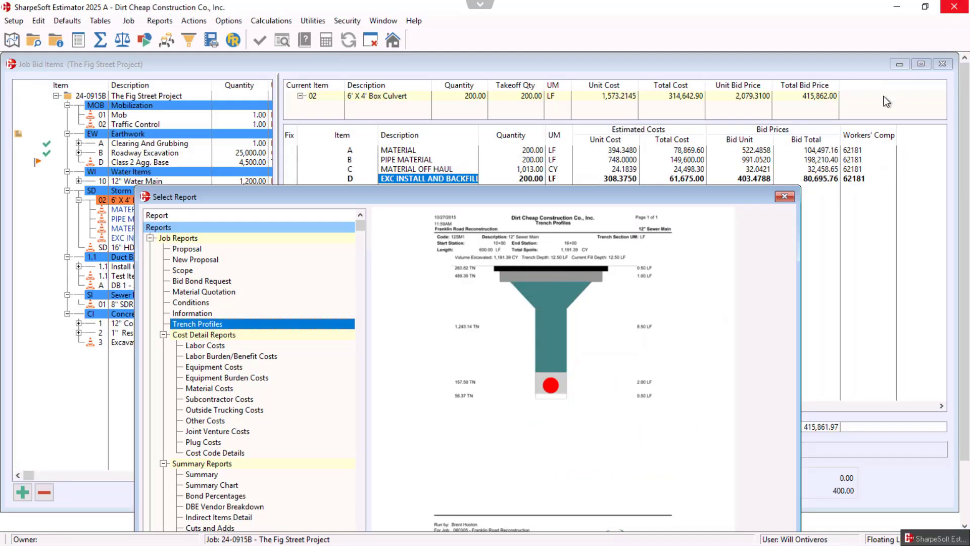
pyautogui.click(789, 199)
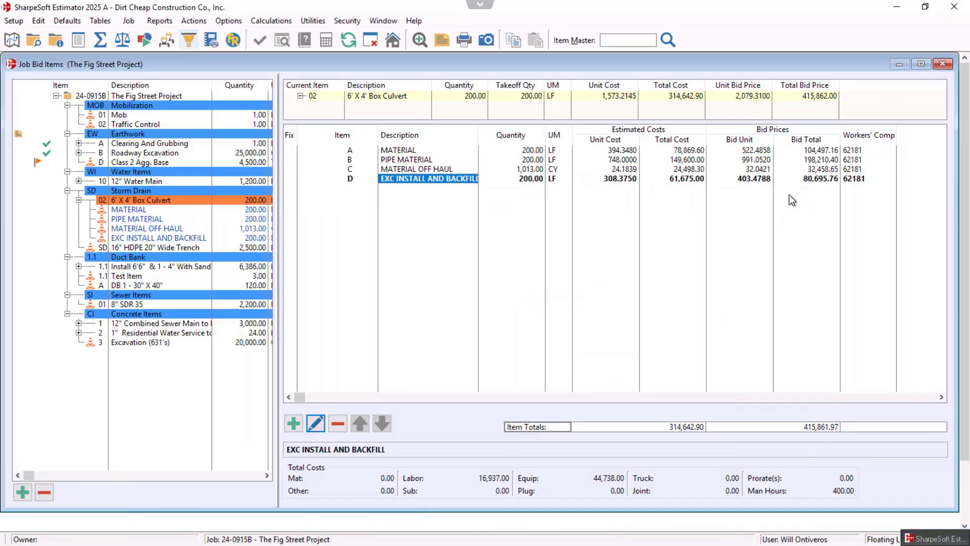
pyautogui.click(942, 65)
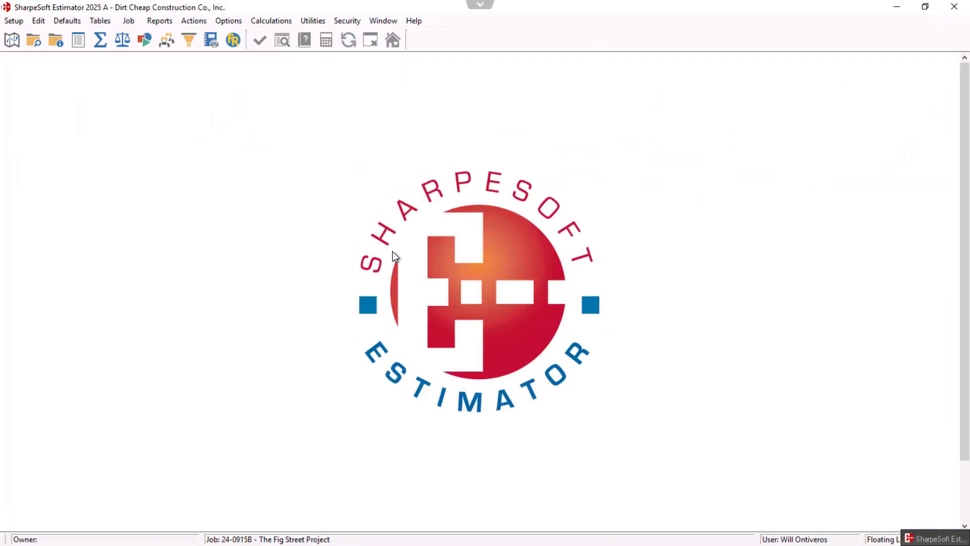